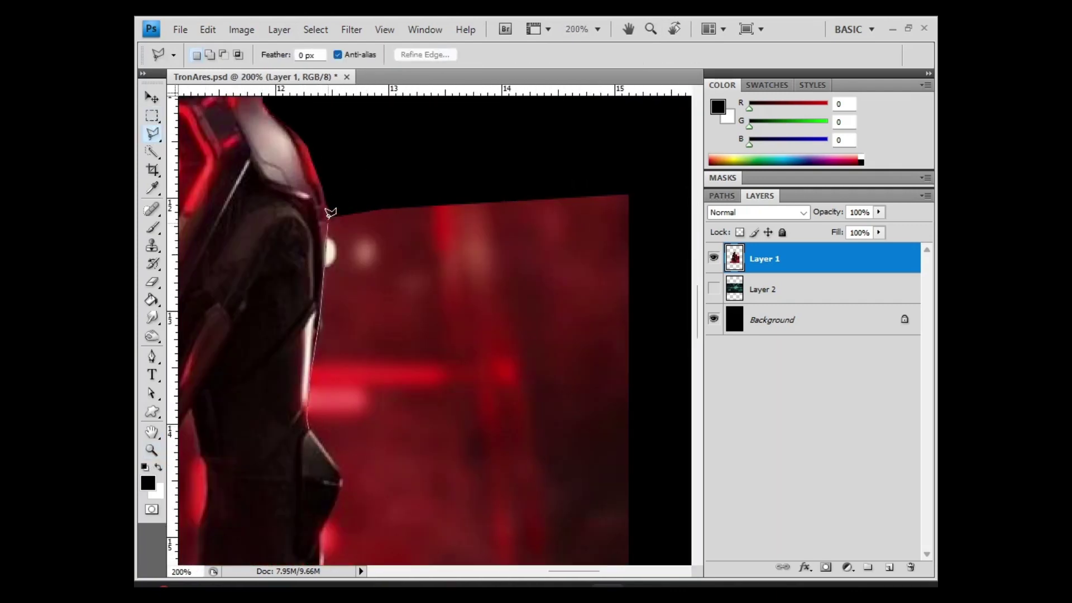
- Close the Polygonal Lasso outline around the red background behind the armored figure
double_click(323, 550)
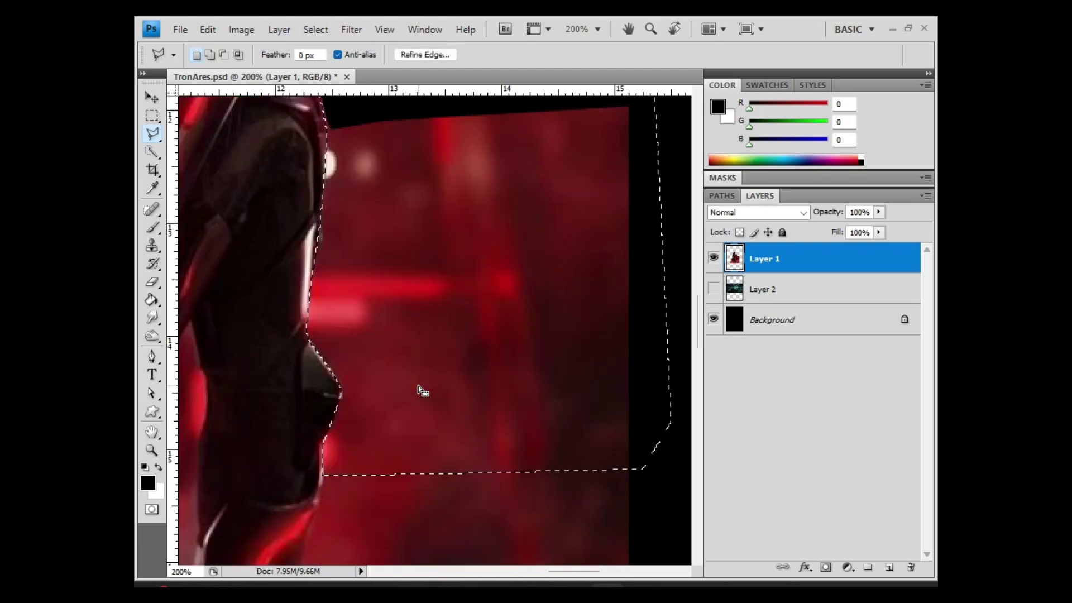
scroll(422, 387, "down", 5)
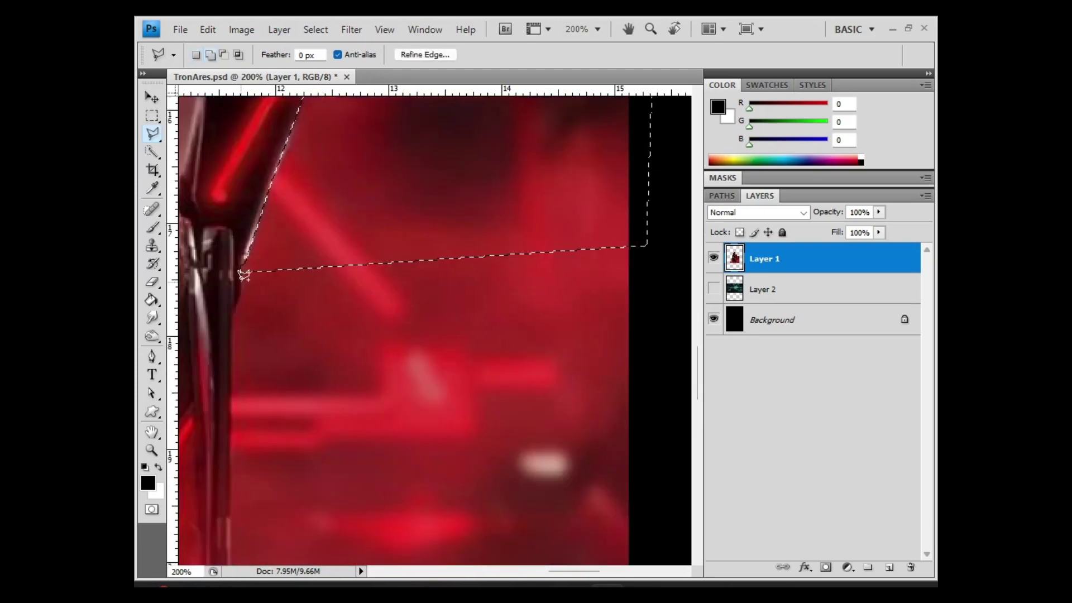
scroll(373, 341, "down", 10)
scroll(373, 340, "left", 3)
scroll(646, 484, "left", 8)
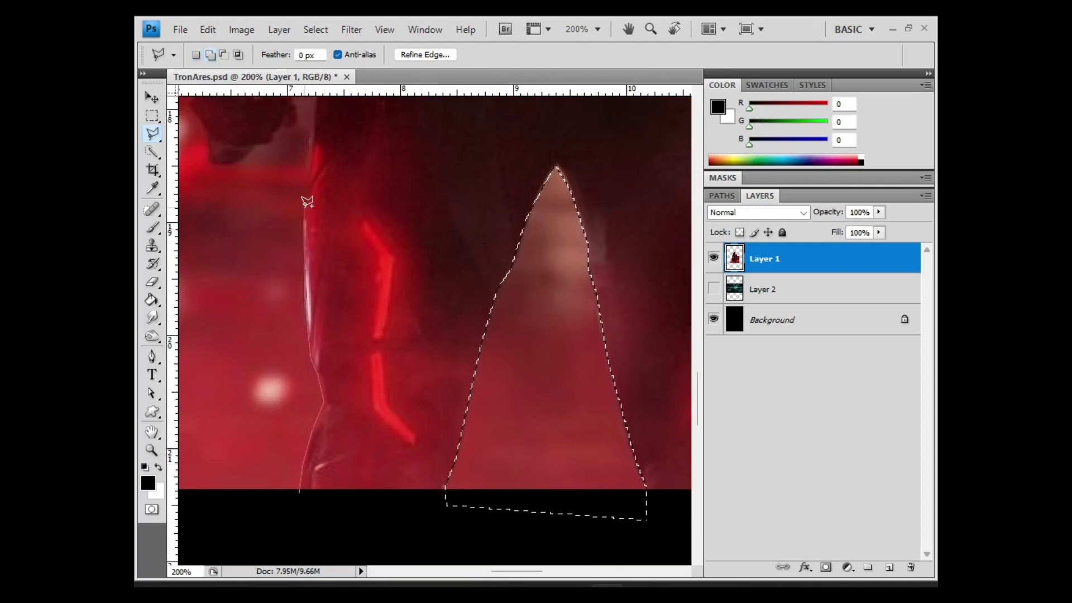
scroll(307, 202, "up", 5)
scroll(364, 149, "up", 6)
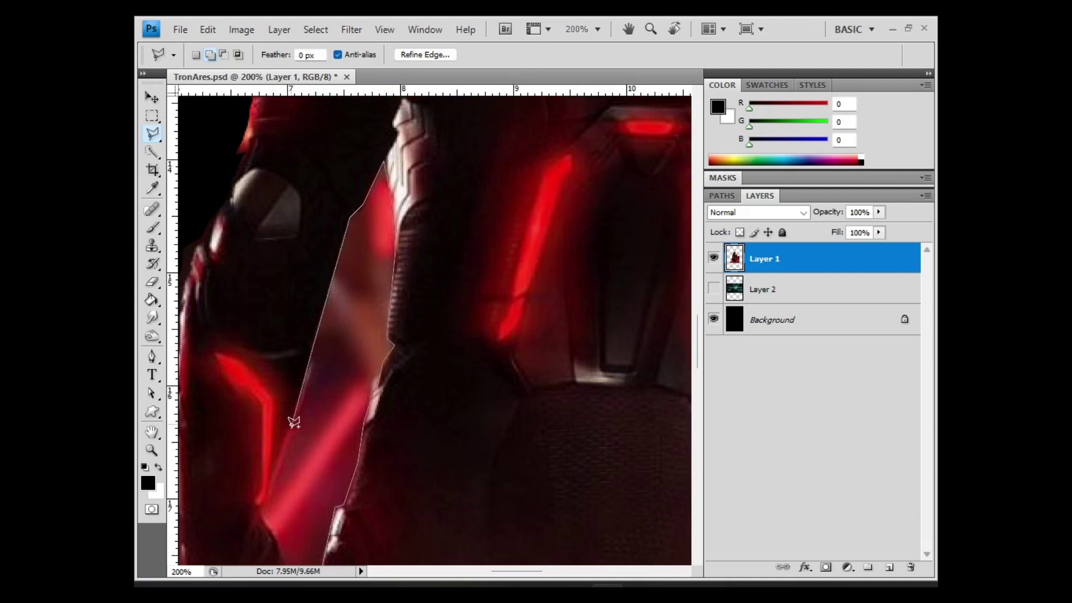
- Trace along the figure's edge and close a selection around the leftover red scrap
left_click(283, 557)
scroll(288, 514, "down", 4)
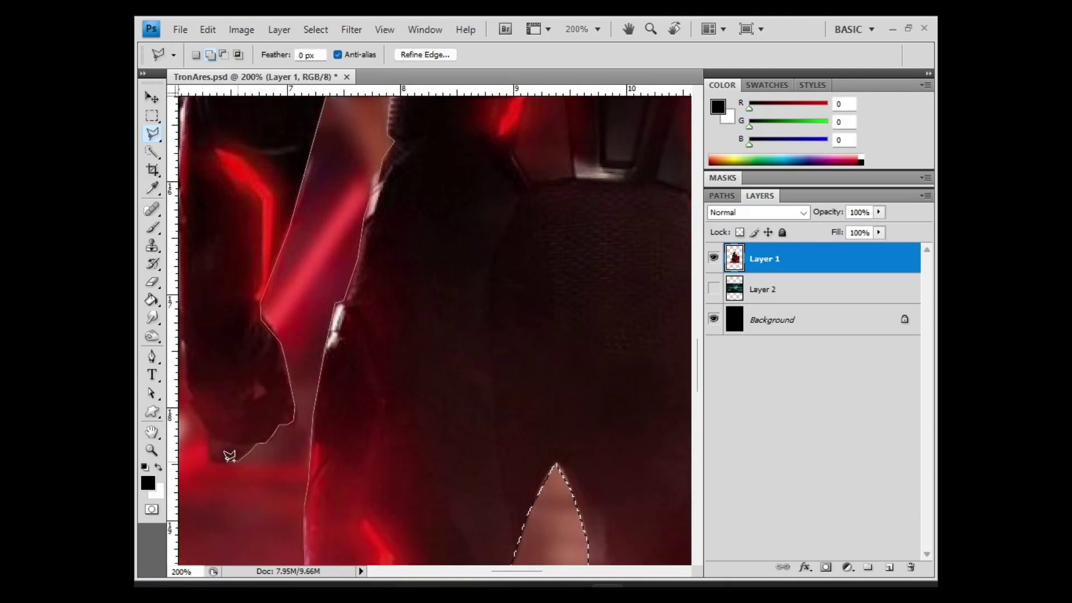
scroll(194, 393, "left", 5)
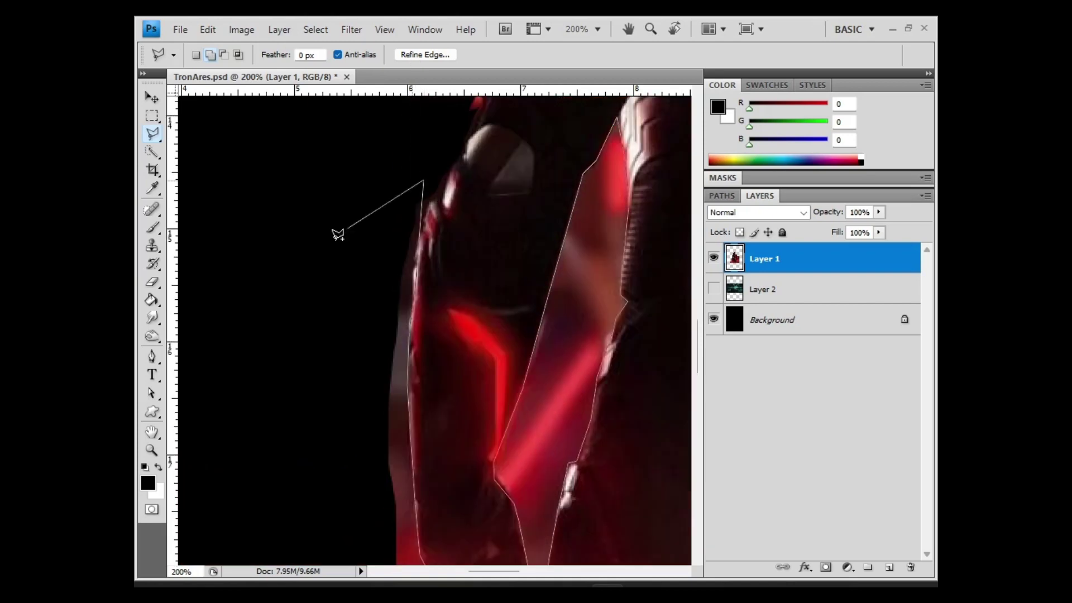
key("z")
left_click(488, 309, "alt")
- Lasso the leftover red scrap and enlarge the figure on Layer 1 to about 155%
key("l")
left_click_drag(342, 354, 411, 431)
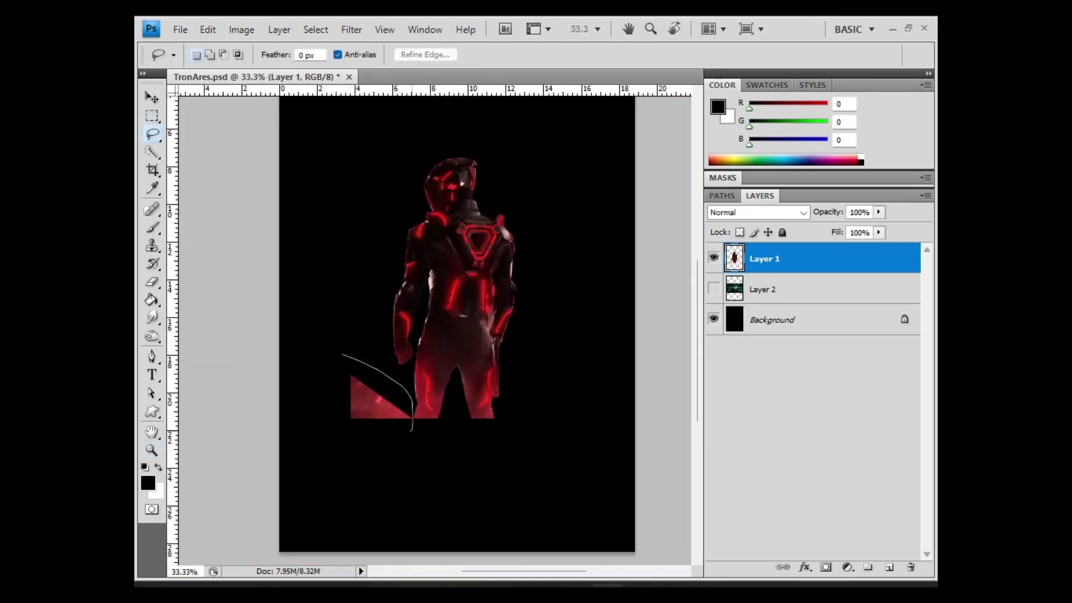
key("ctrl+t")
mouse_move(516, 283)
left_mouse_down()
mouse_move(605, 151)
mouse_move(559, 147)
left_mouse_up()
key("m")
left_click(485, 245)
- Show the grid background Layer 2 and scale it to fill the canvas behind the figure
left_click(793, 289)
left_click(713, 289)
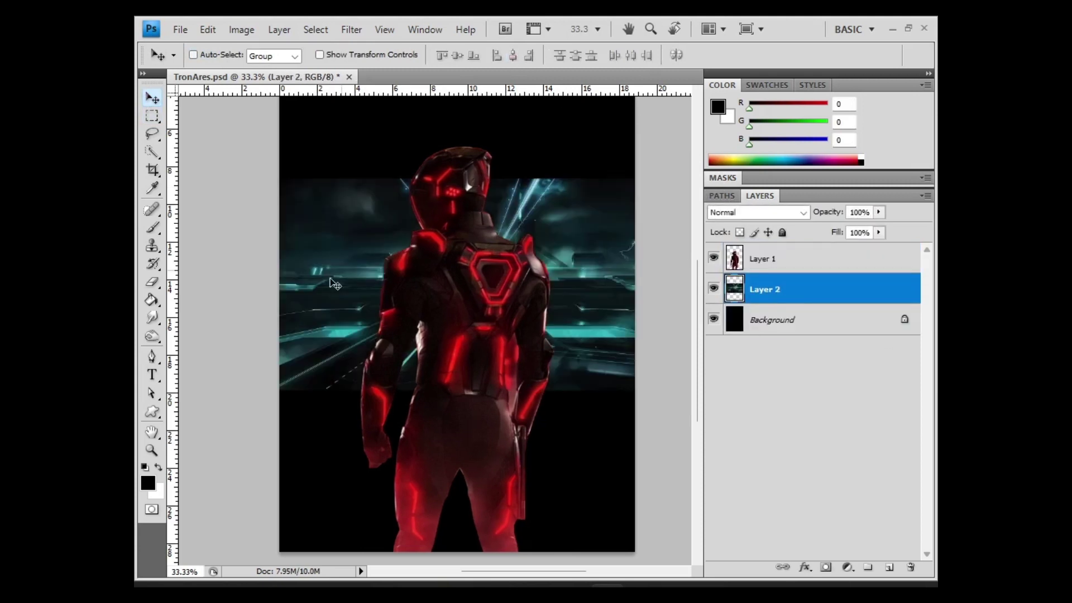
key("ctrl+t")
key("ctrl+minus")
left_click_drag(597, 411, 670, 531)
left_click_drag(256, 307, 256, 163)
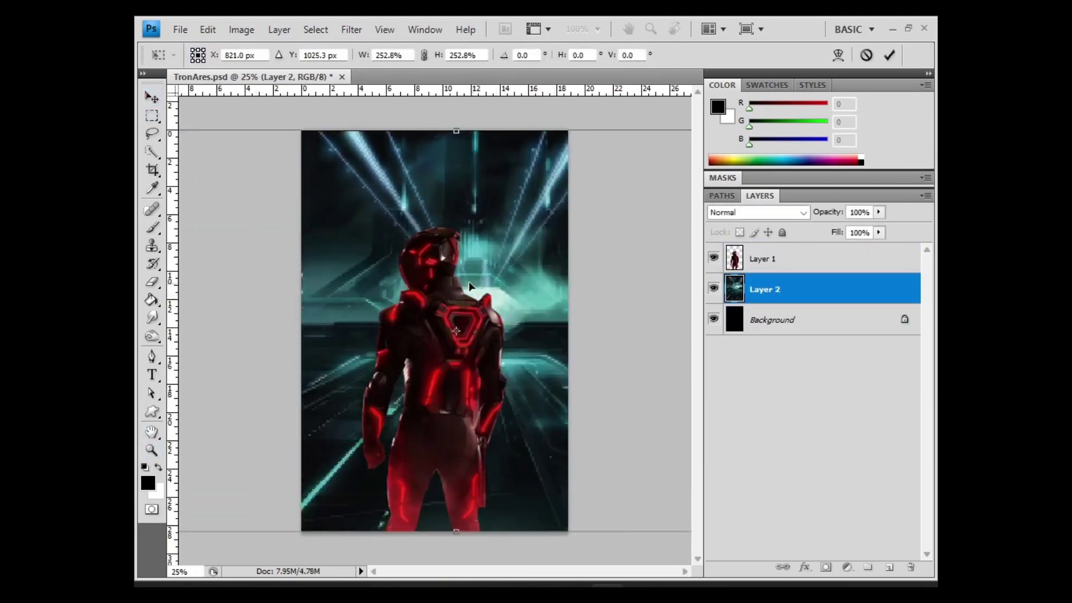
left_click_drag(391, 252, 439, 286)
key("m")
left_click(503, 244)
- Set the Eraser to size 764 and 77% opacity, and select Layer 1
key("e")
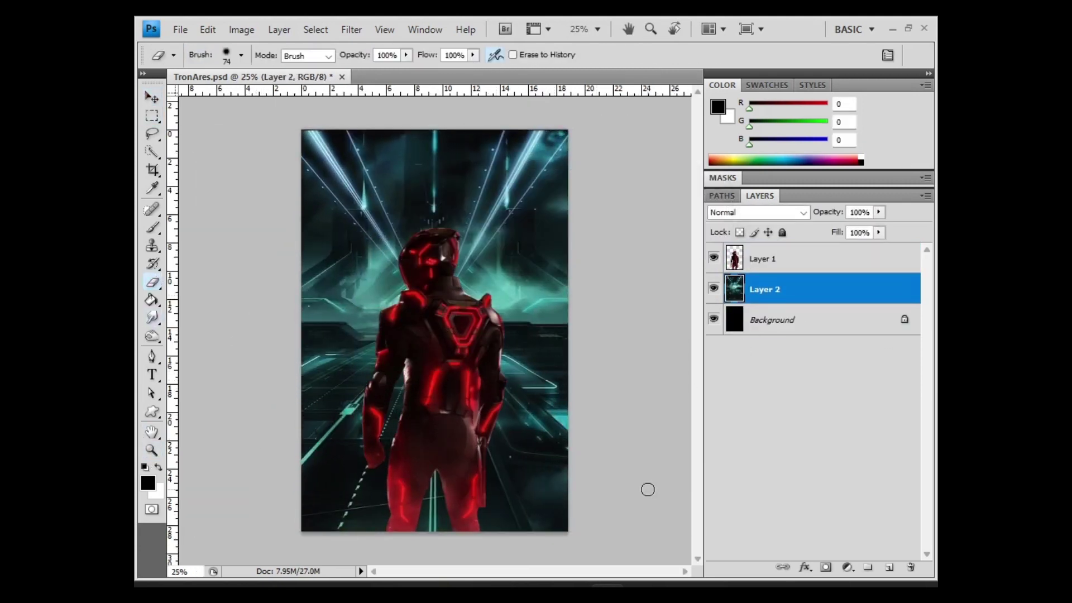
left_click(242, 54)
left_click_drag(283, 98, 307, 98)
key("Return")
key("7")
key("7")
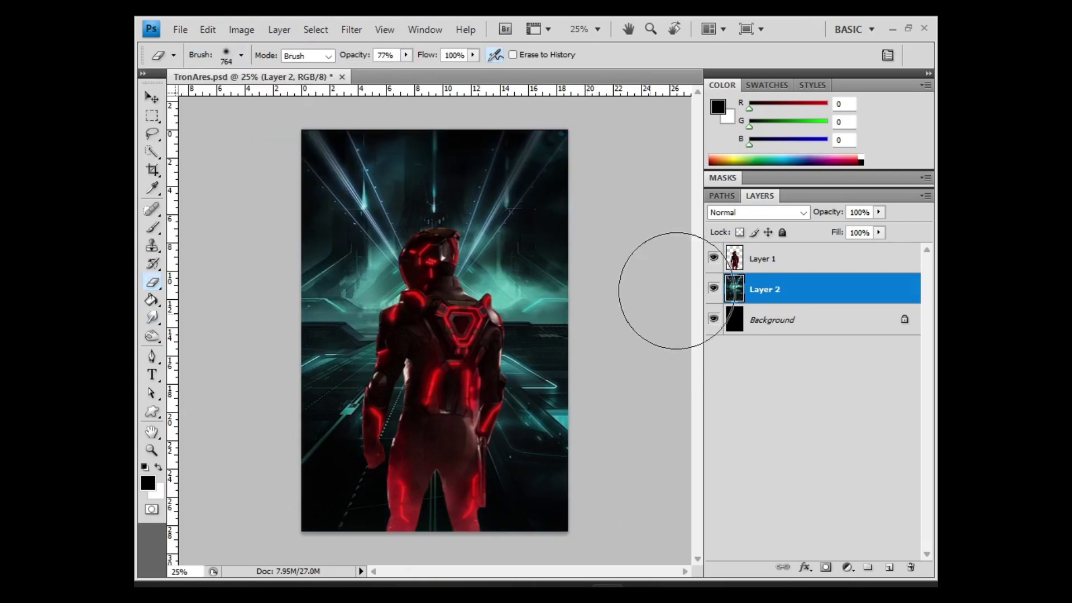
left_click(782, 261)
- Darken the figure with Levels: midtone 0.75 and white input 216
key("ctrl+l")
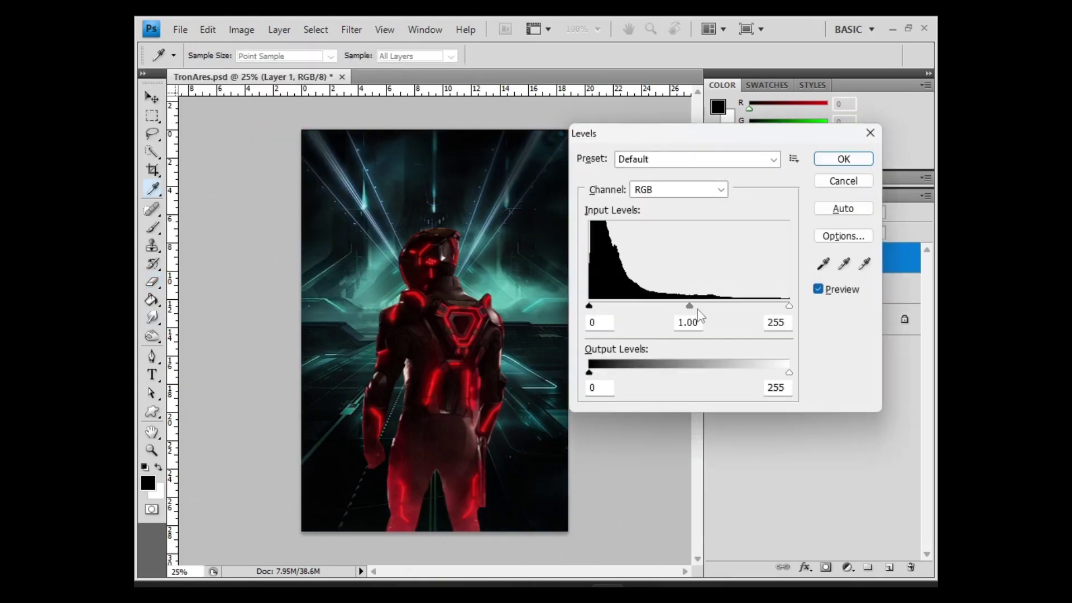
left_click_drag(689, 306, 705, 306)
left_click_drag(789, 306, 759, 309)
left_click(843, 159)
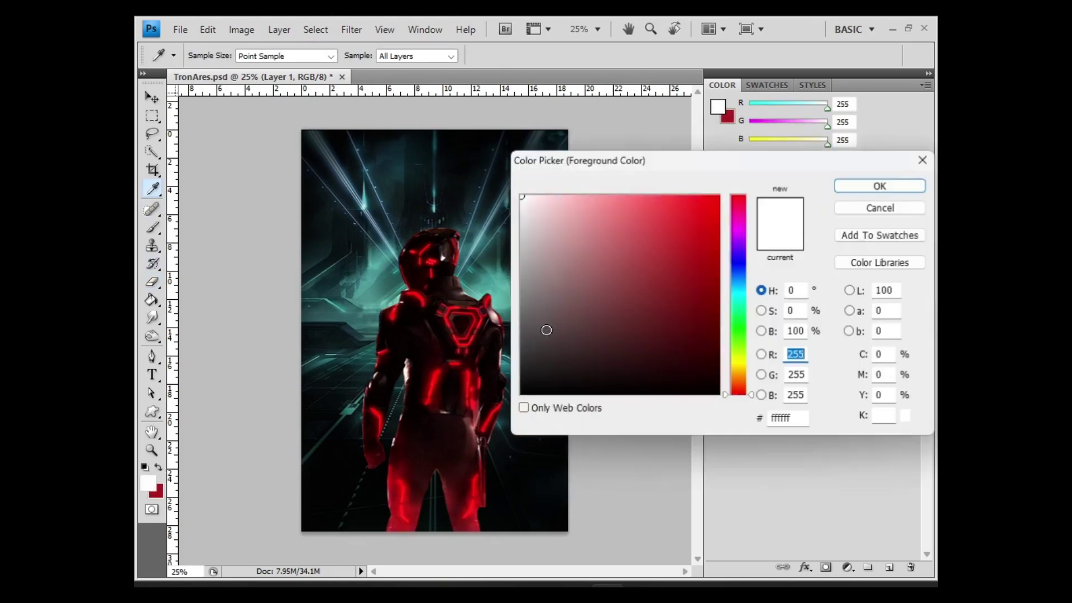
- Choose red for the clouds and erase red clouds from the upper poster
left_click(881, 185)
key("e")
left_click(240, 54)
left_click_drag(336, 167, 530, 251)
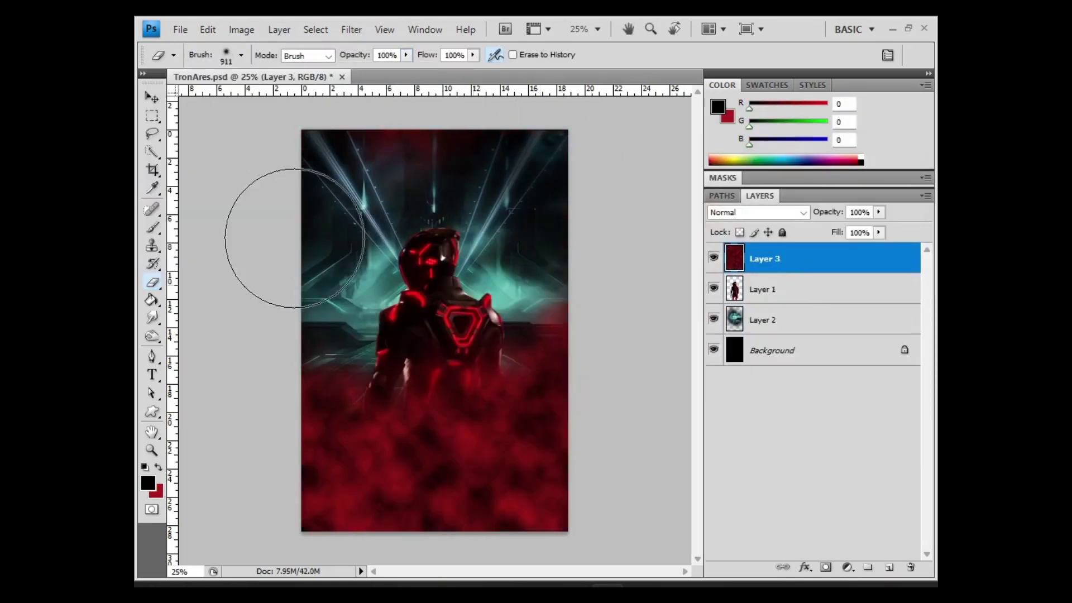
left_click(352, 29)
left_click(561, 159)
- Fill a new Layer 4 with red clouds and erase the clouds covering the figure
left_click(890, 568)
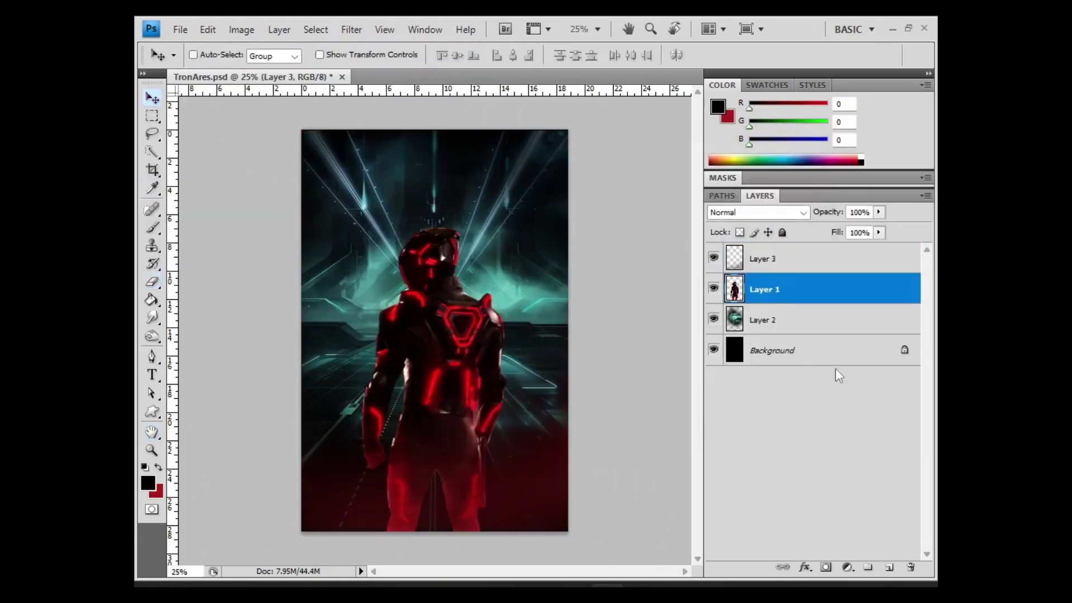
left_click(351, 29)
left_click(536, 204)
left_click(208, 29)
key("Escape")
key("ctrl+z")
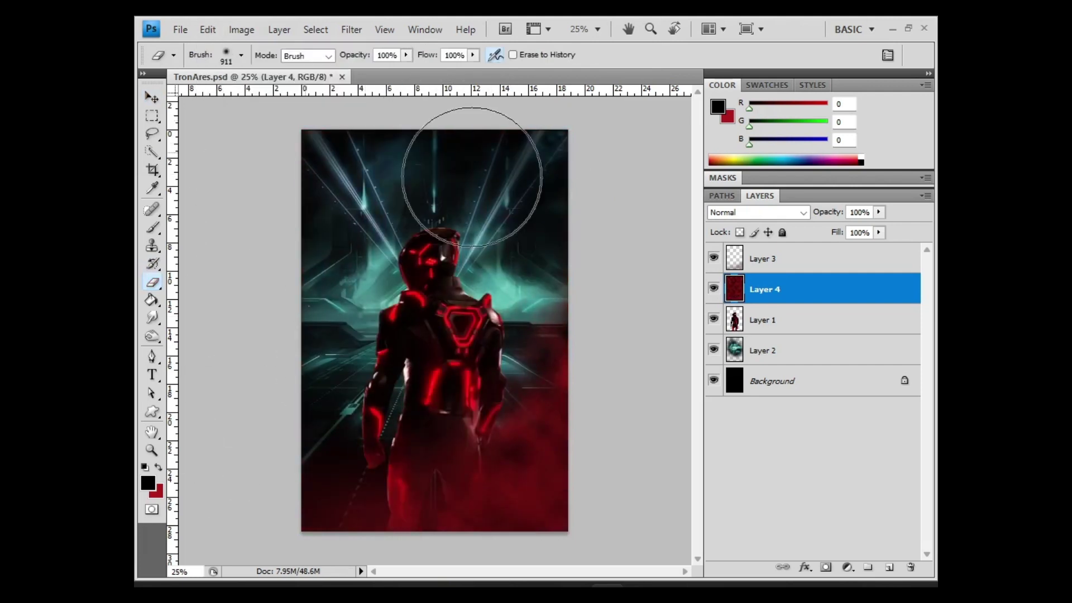
left_click(804, 329)
- Paint shading with a size-360 brush on a new clipped Layer 5 set to Soft Light
key("ctrl+shift+alt+n")
key("ctrl+alt+g")
key("b")
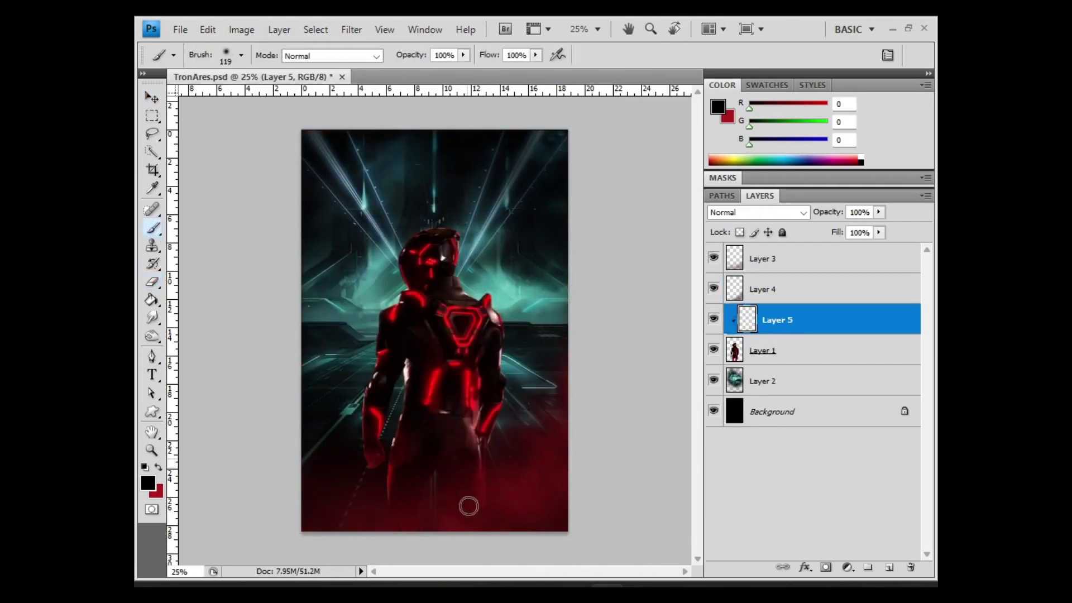
left_click(240, 54)
left_click_drag(242, 95, 291, 95)
left_click(752, 212)
left_click(732, 413)
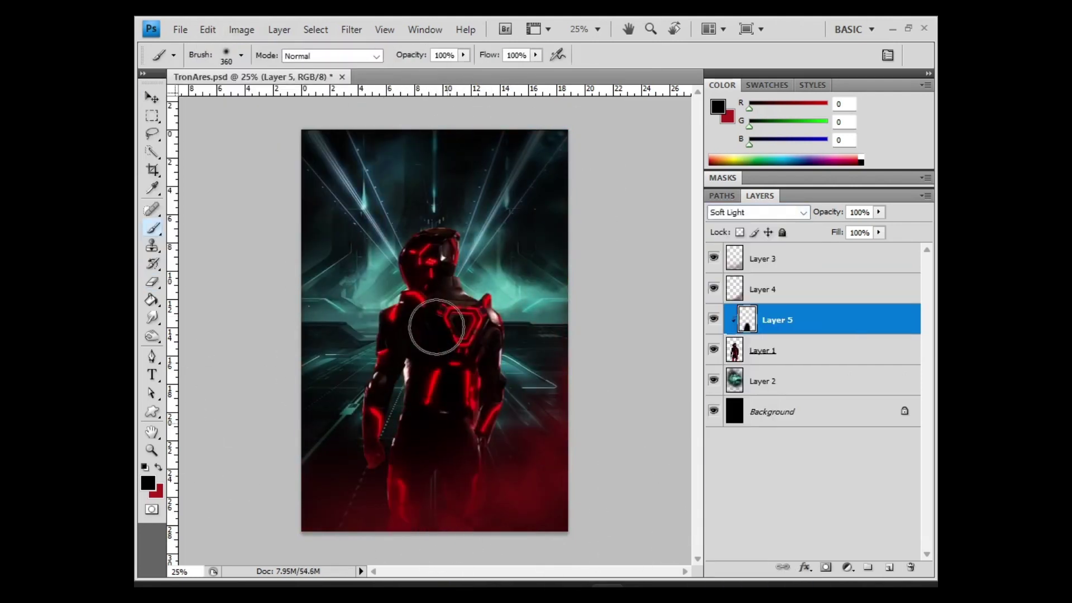
- Erase red haze from the figure's back and add a new layer above the grid Layer 2
key("e")
left_click(535, 407)
left_click(890, 567, "ctrl")
key("b")
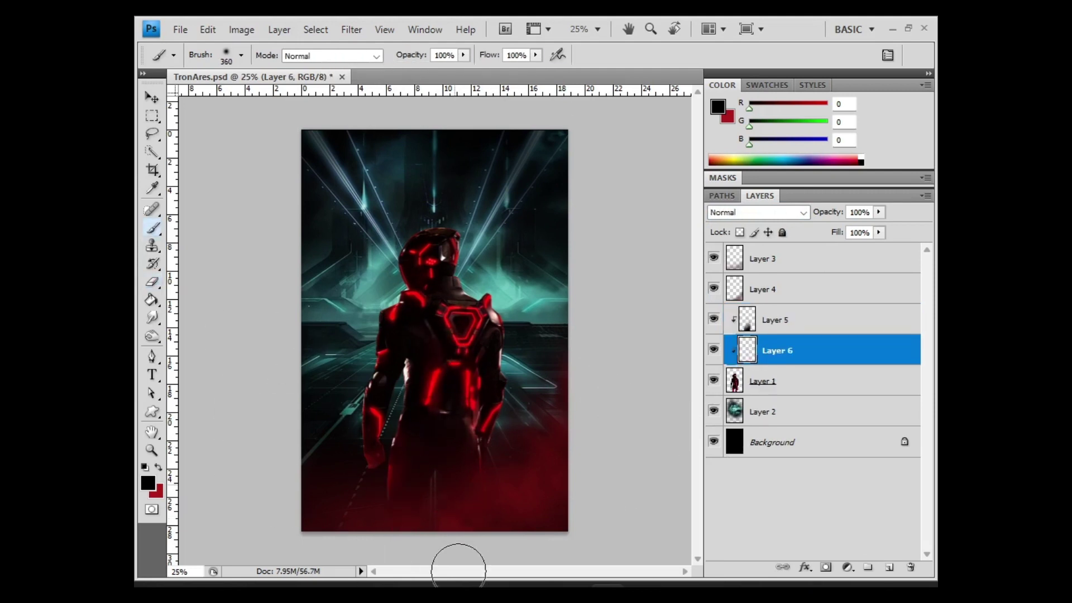
left_click(797, 411)
- Fill a new layer with solid red and set its blend mode to Hue
left_click(159, 468)
key("g")
left_click(436, 335)
left_click(757, 212)
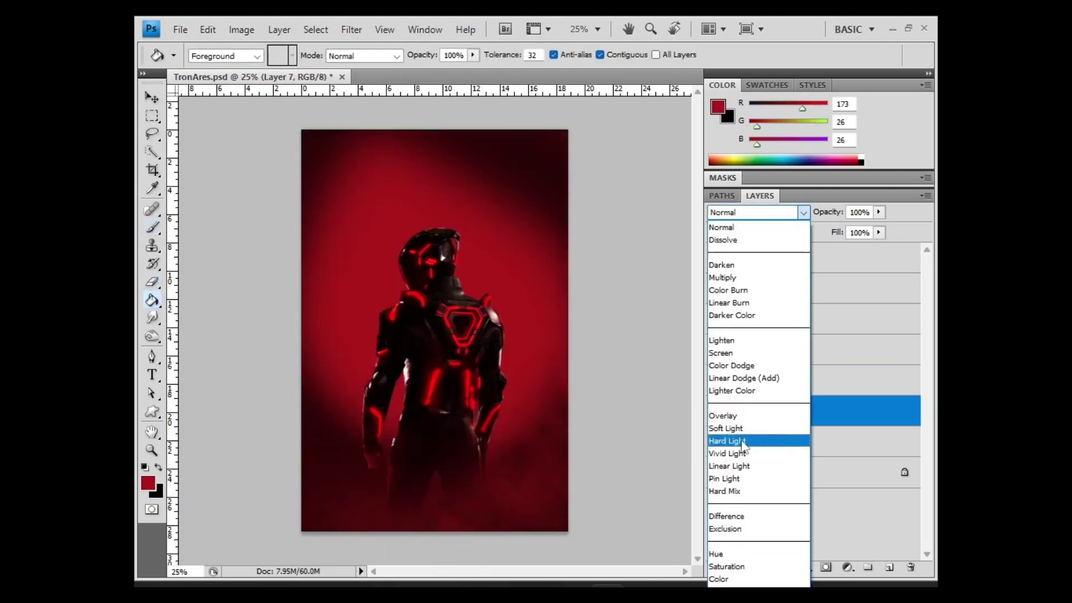
left_click(726, 558)
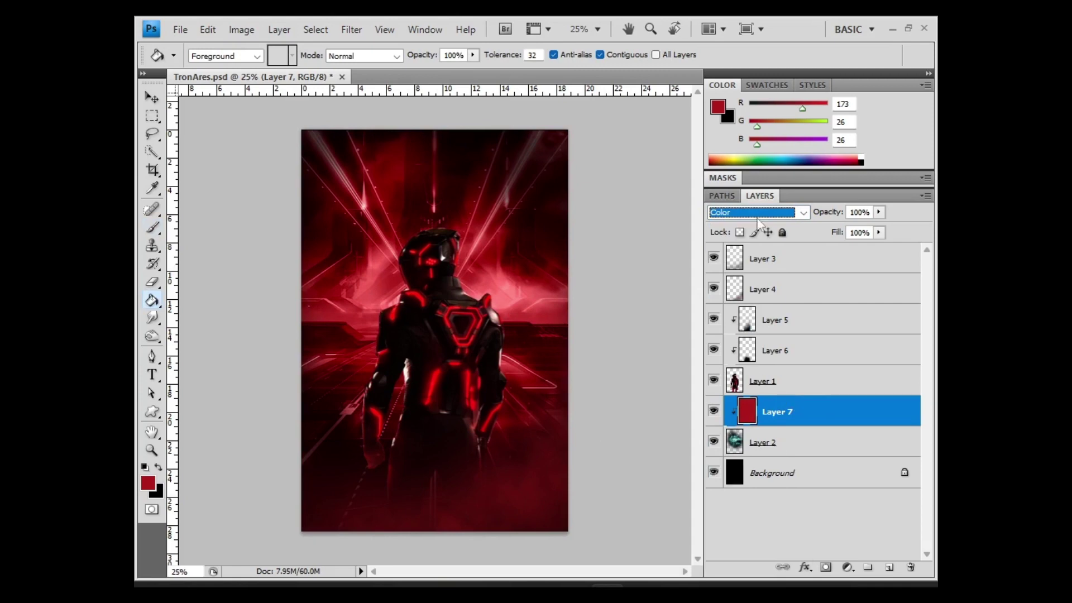
key("Down")
key("Up")
key("Up")
key("Up")
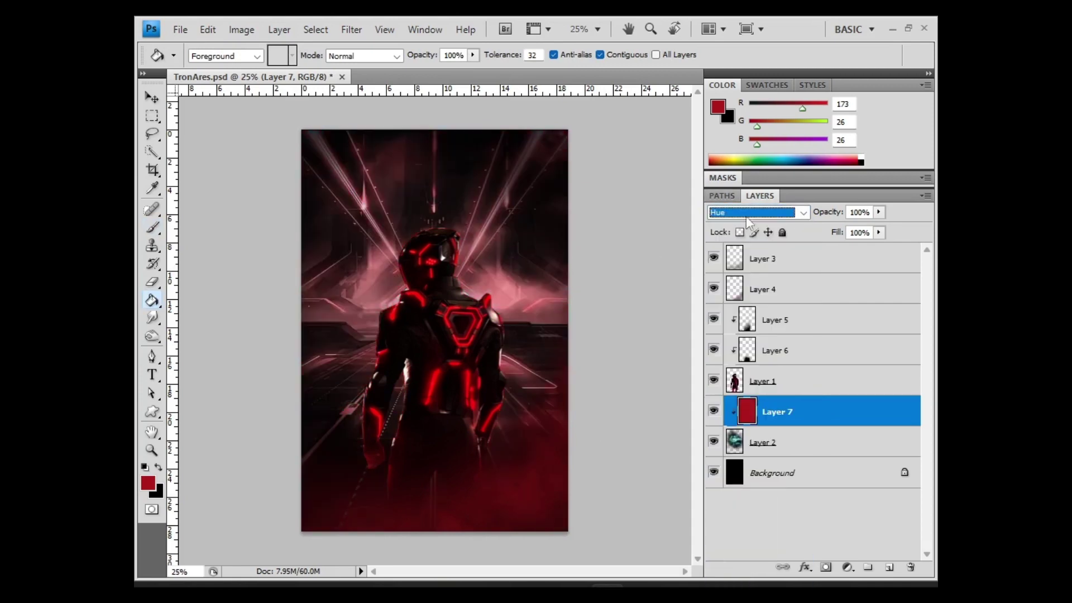
- Darken the left and centre of grid Layer 2 with the Burn tool
key("Down")
key("Down")
left_click(789, 443)
key("o")
left_click(241, 55)
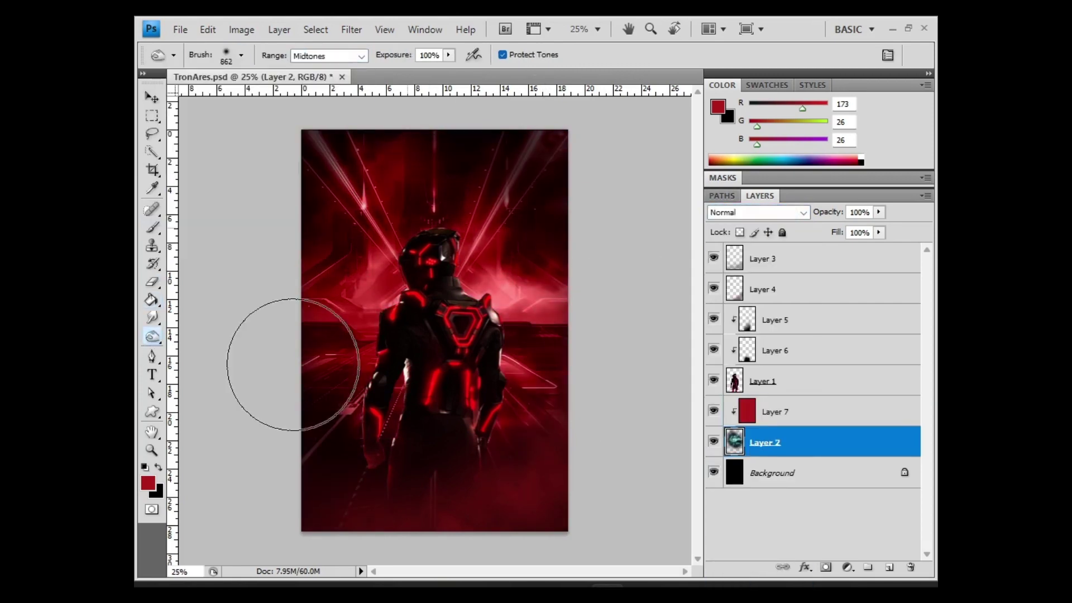
mouse_move(294, 364)
left_mouse_down()
mouse_move(407, 100)
mouse_move(249, 127)
left_mouse_up()
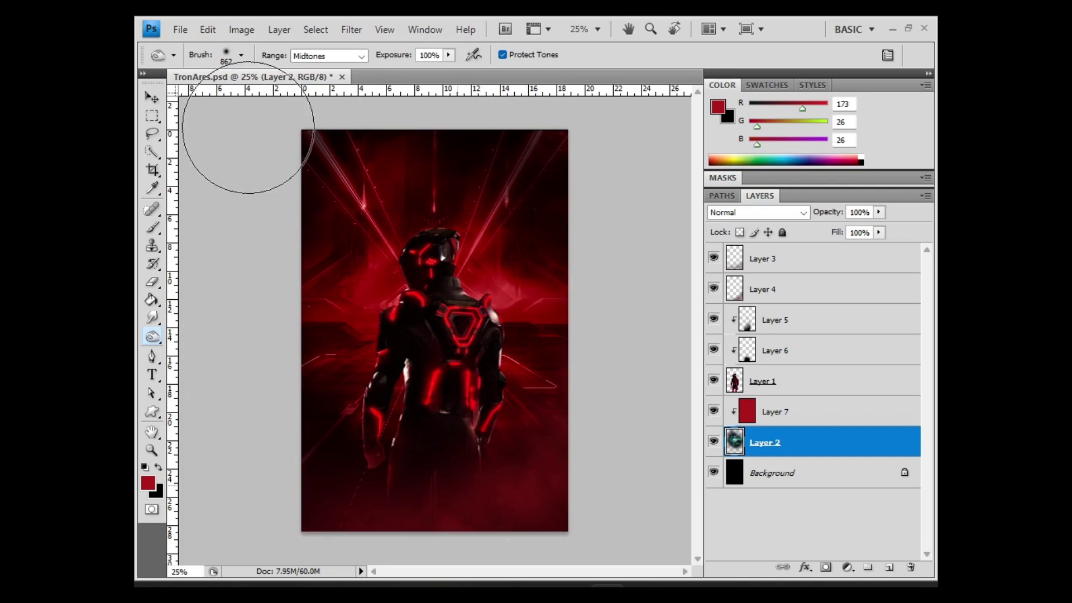
left_click(151, 449)
left_click_drag(338, 258, 292, 479)
- Lasso the leftover background edge by the figure's shoulder on Layer 1
key("l")
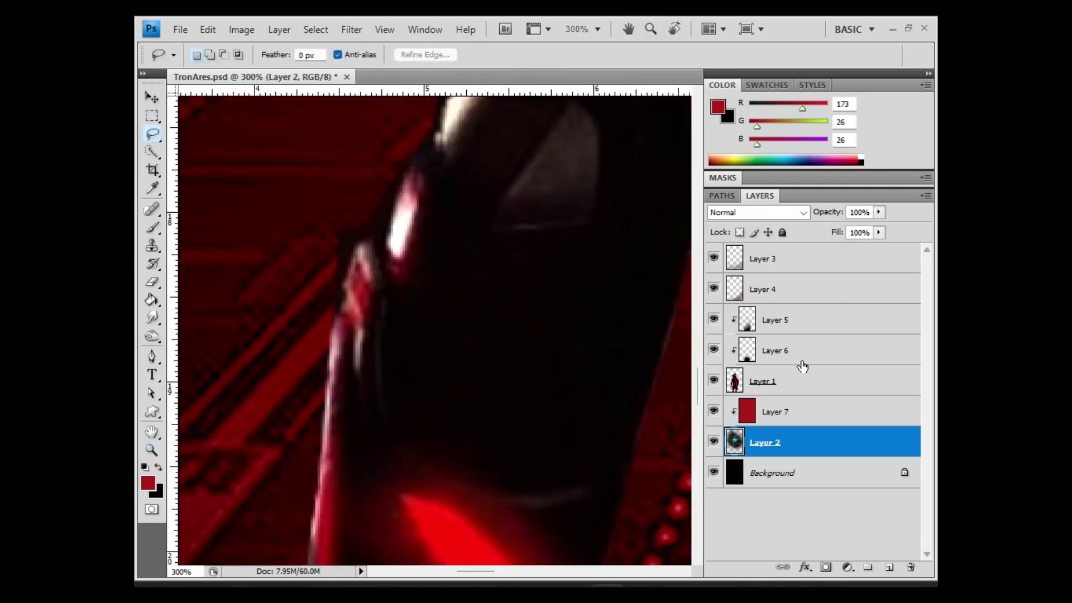
left_click(802, 368)
left_click_drag(331, 328, 349, 280)
left_click_drag(447, 97, 491, 281)
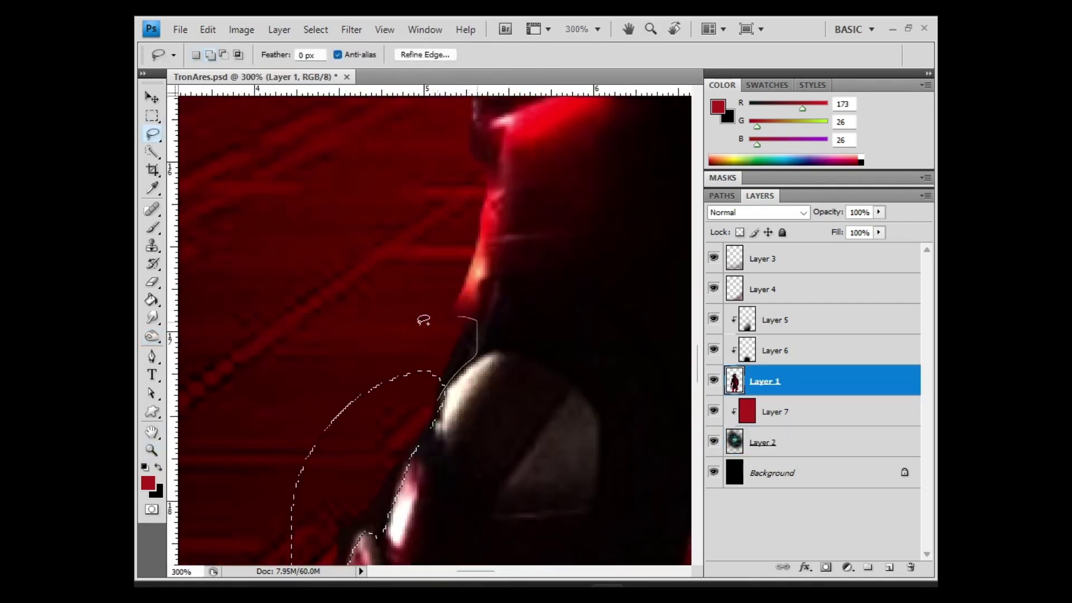
key("z")
- Merge Layers 5, 6 and 1 into a copy and clip a new red-filled layer to it
key("ctrl+0")
left_click(810, 324, "shift")
key("ctrl+e")
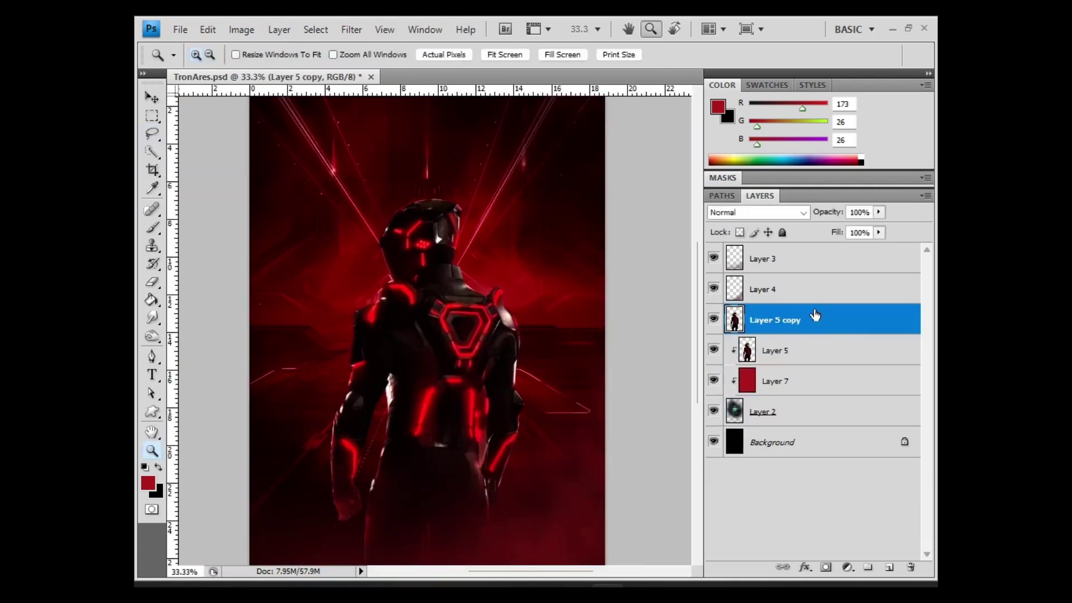
left_click(782, 350)
key("ctrl+shift+alt+n")
key("alt+BackSpace")
key("ctrl+alt+g")
- Transform Layer 5 copy, then set a smaller Eraser at full opacity
left_click(776, 381)
key("ctrl+t")
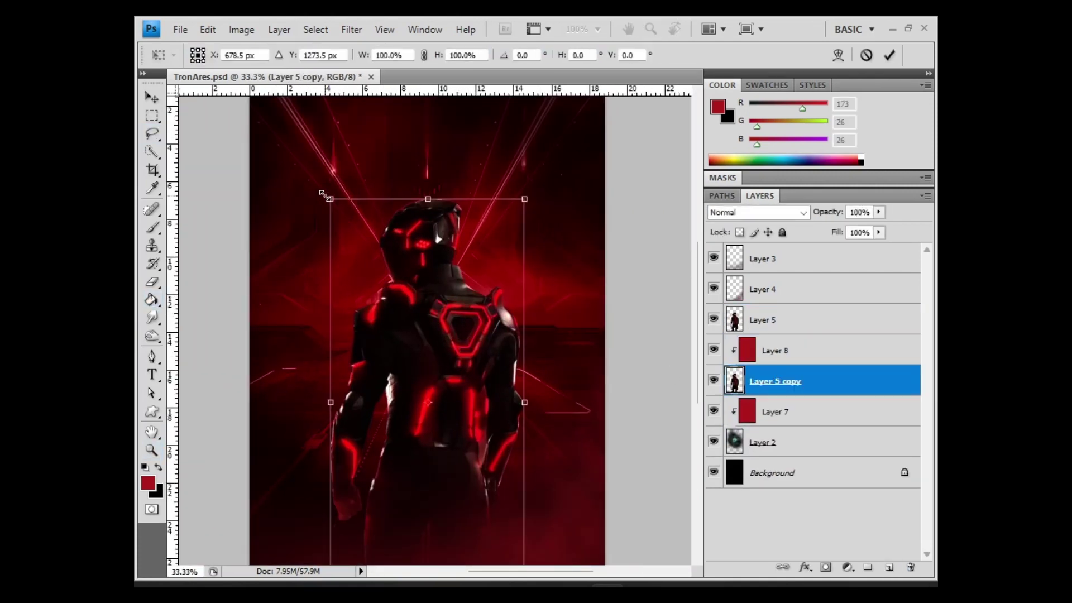
key("v")
left_click(481, 244)
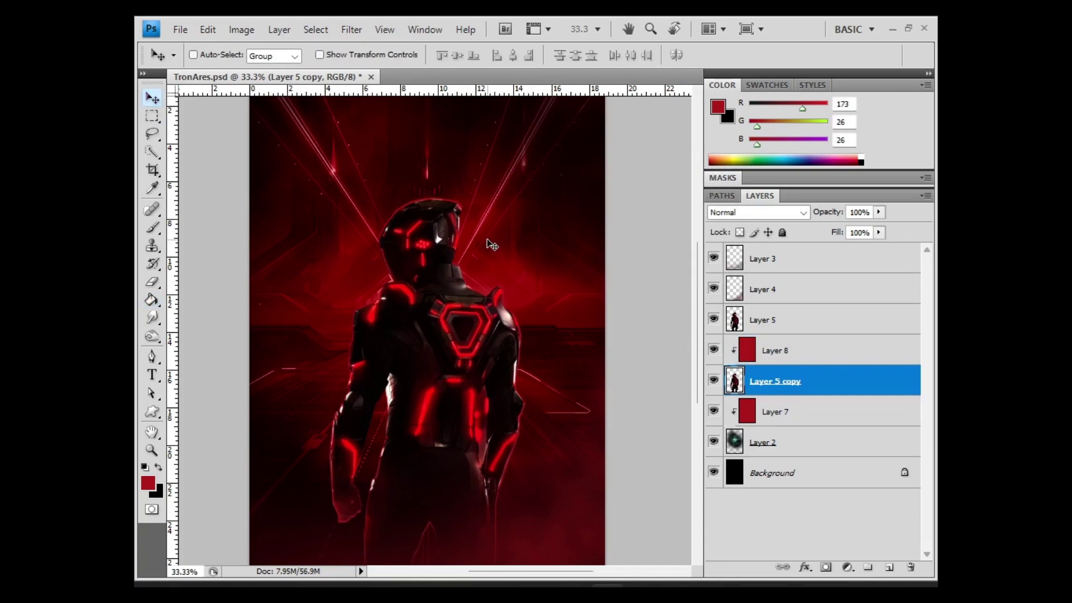
key("e")
left_click(241, 55)
left_click(244, 99)
key("Return")
key("0")
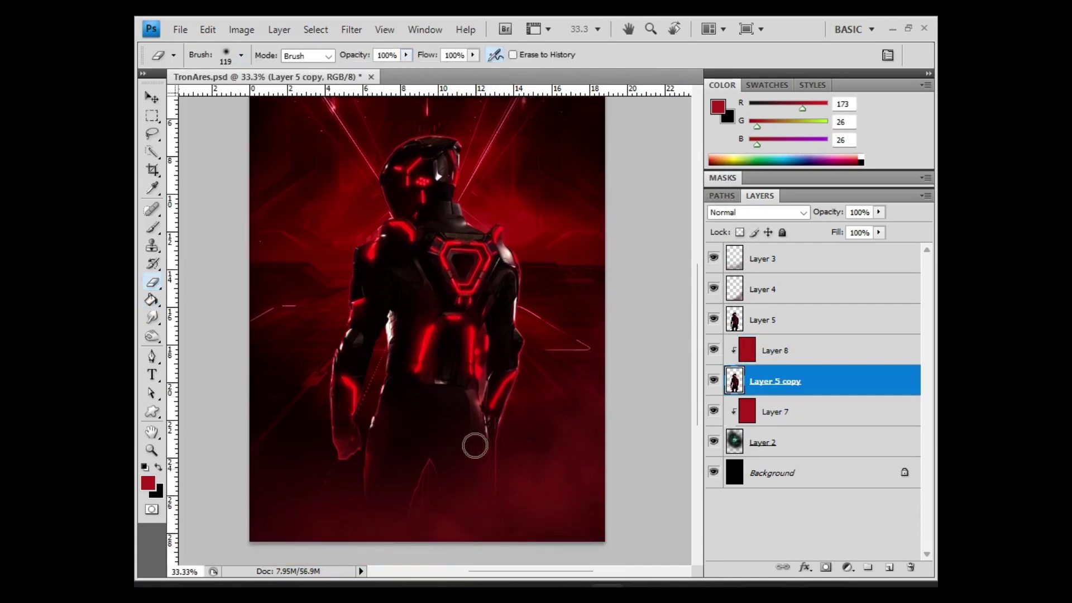
scroll(503, 330, "up", 3)
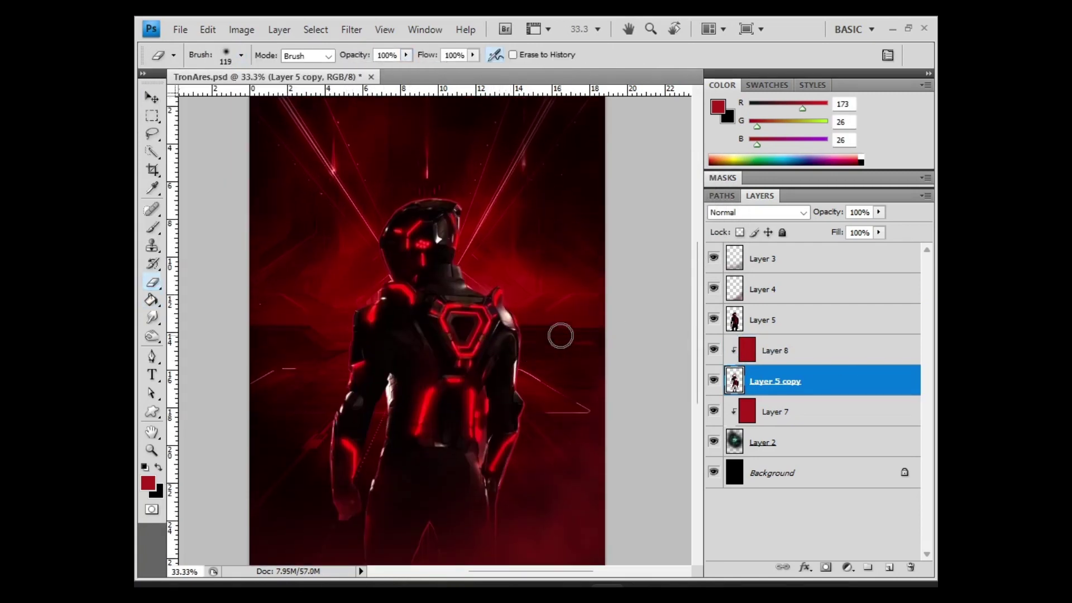
- Duplicate Layer 5 copy, fill the duplicate with white and apply a transform
key("ctrl+j")
key("alt+bracketleft")
key("d")
key("x")
key("shift+alt+BackSpace")
key("g")
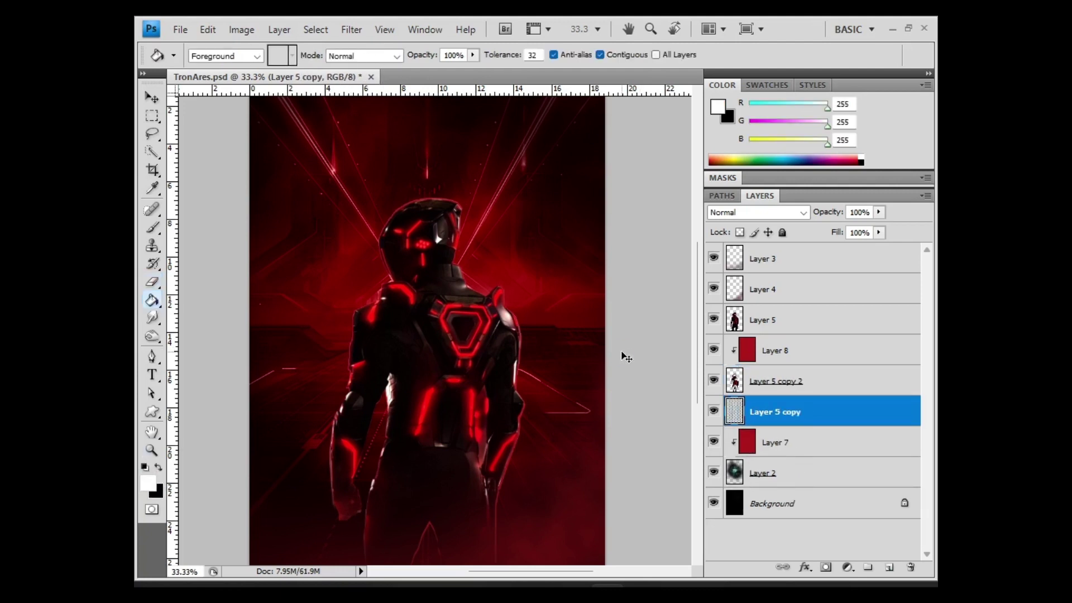
key("ctrl+t")
key("e")
key("Return")
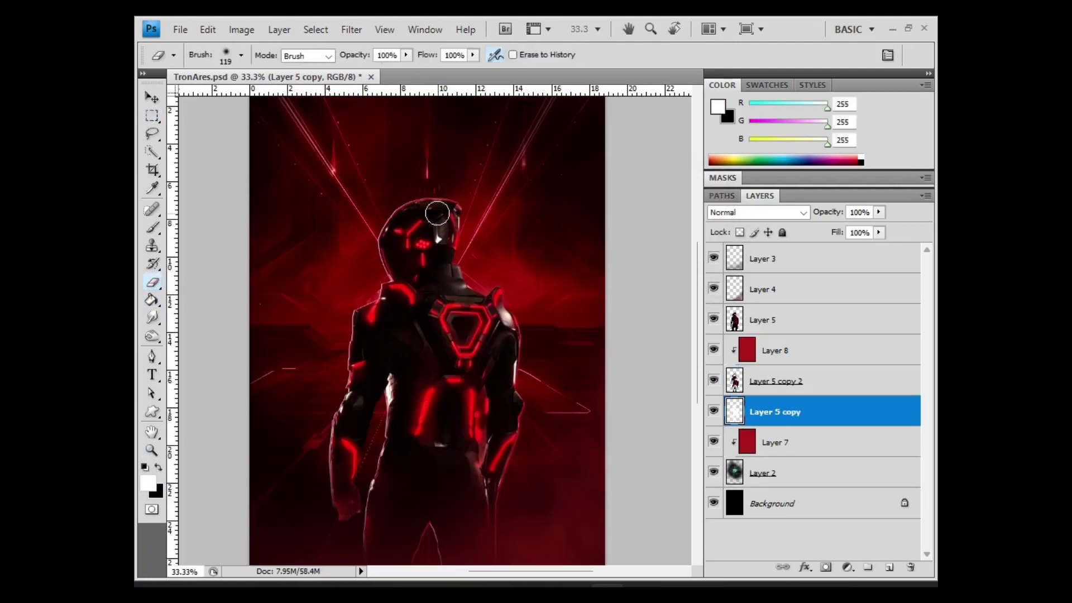
- Apply Gaussian Blur to the Layer 2 background glow, then reselect the Layer 5 figure
left_click(773, 380)
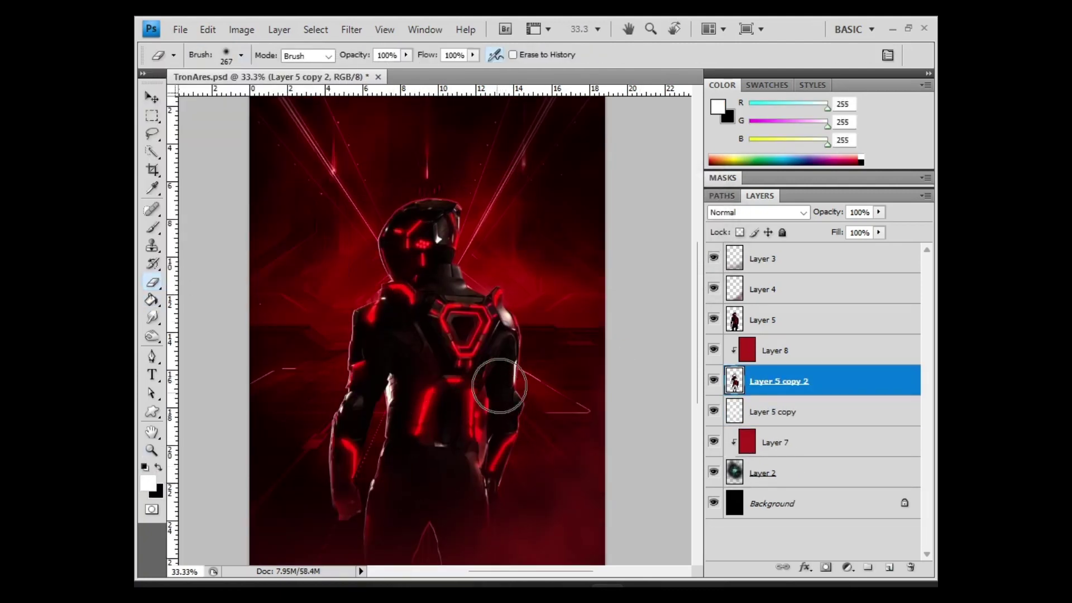
left_click(765, 473)
left_click(351, 29)
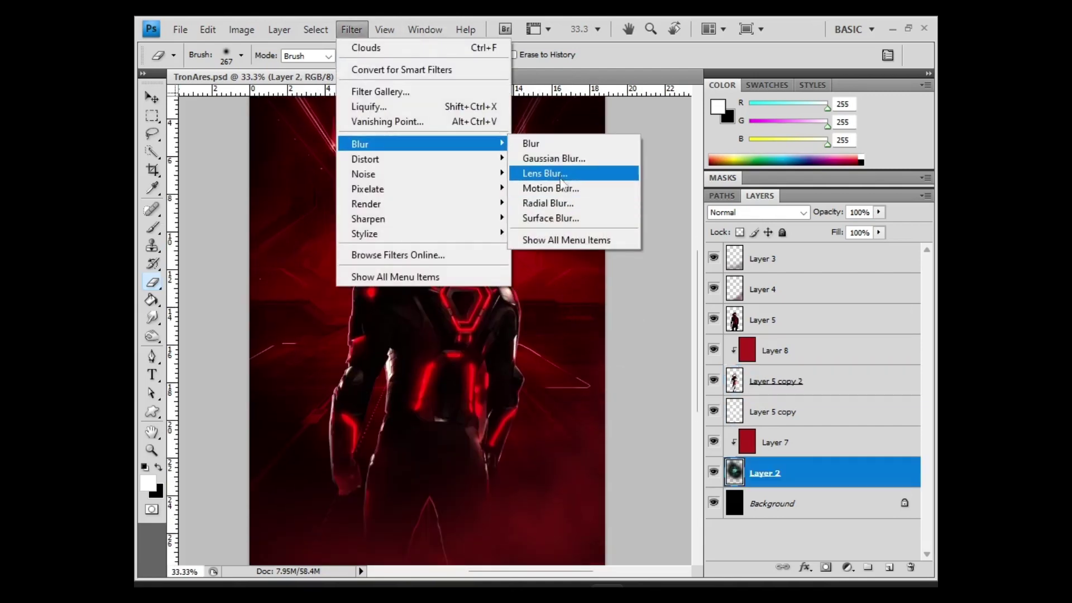
left_click(564, 158)
key("Return")
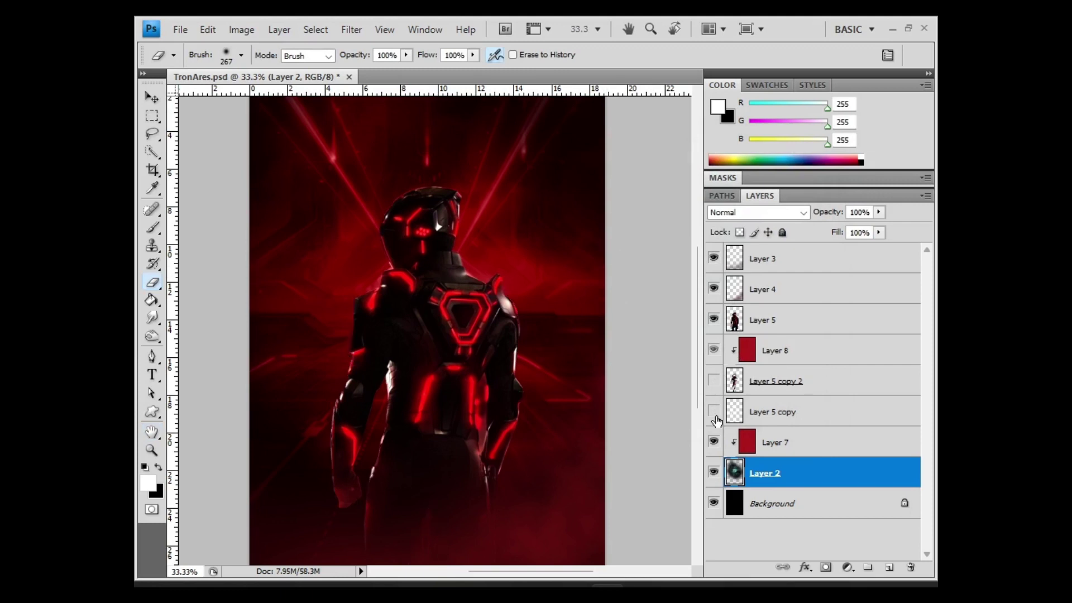
left_click(714, 413)
left_click(773, 411)
left_click(763, 320)
- Paint white rim strokes on a new layer, Gaussian-blur them, and erase excess over helmet and chest
left_click(889, 567)
key("b")
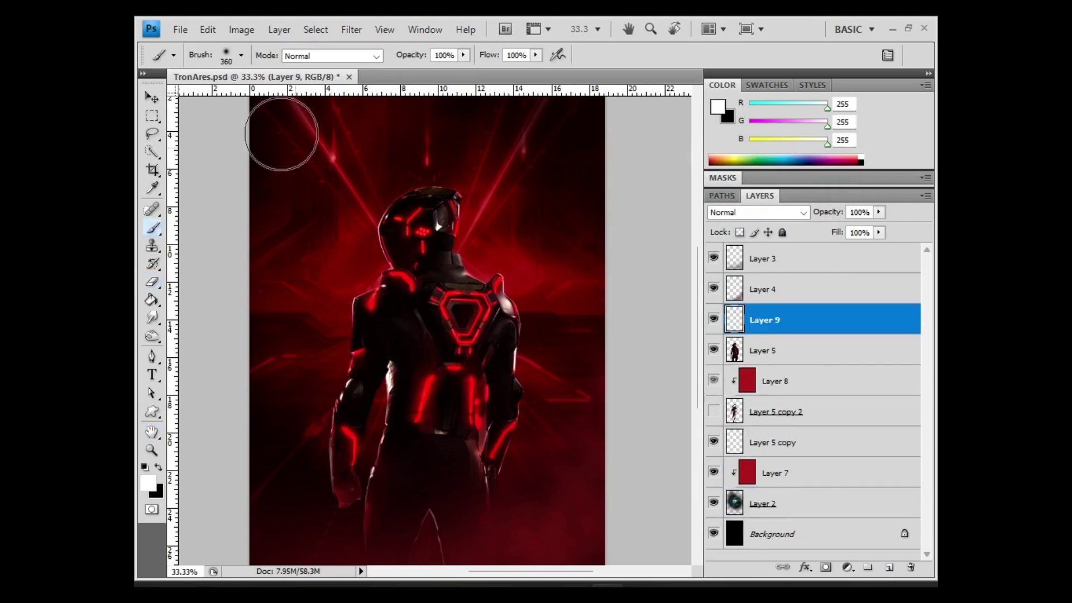
left_click(240, 55)
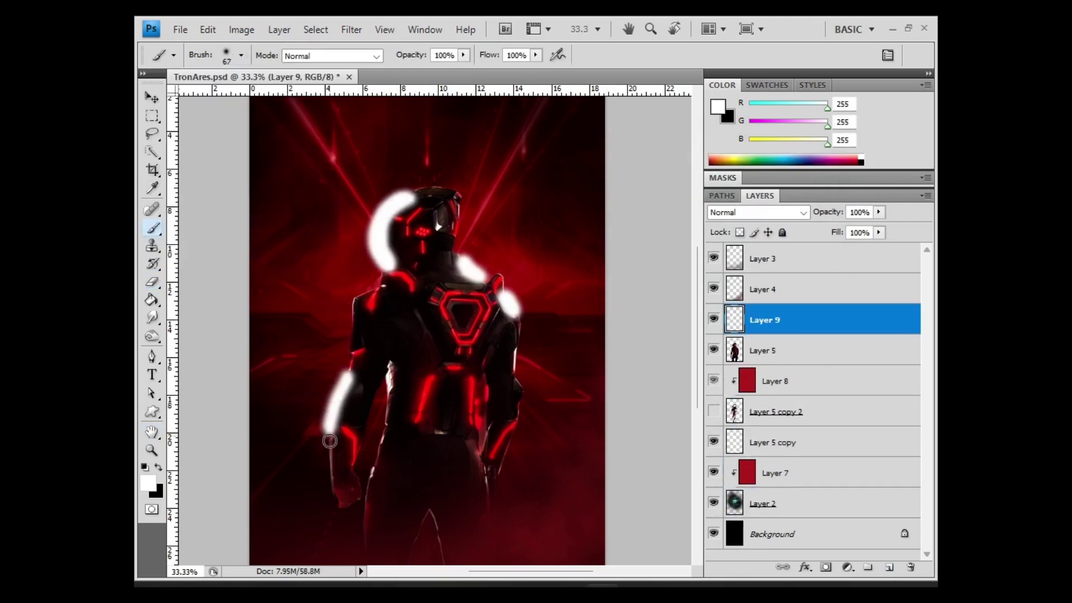
left_click(352, 29)
left_click(547, 145)
left_click_drag(617, 386, 668, 387)
left_click(780, 175)
key("e")
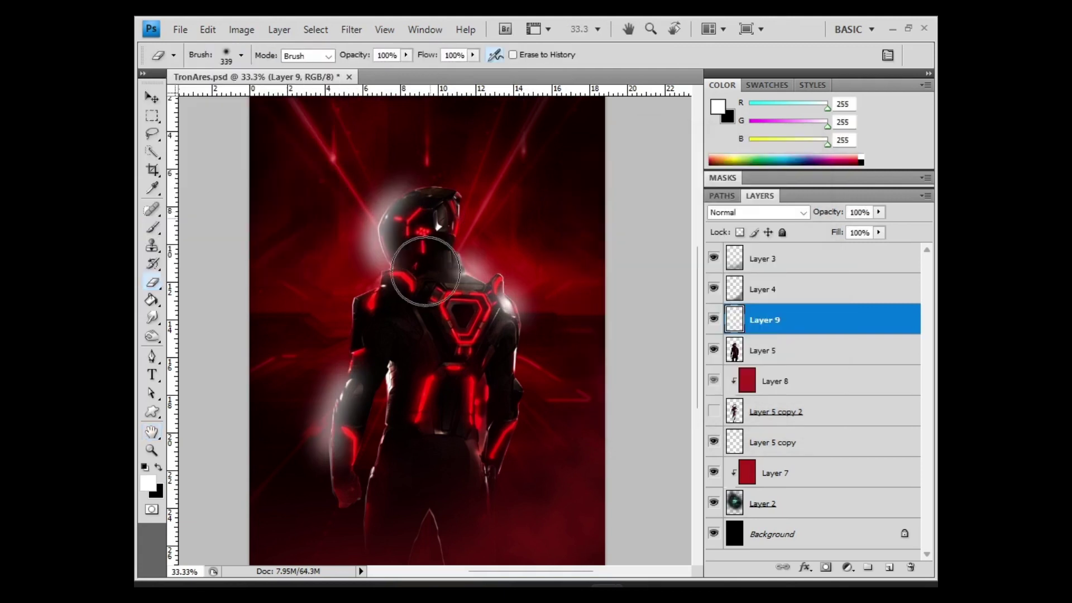
mouse_move(426, 271)
left_mouse_down()
mouse_move(360, 479)
mouse_move(470, 314)
left_mouse_up()
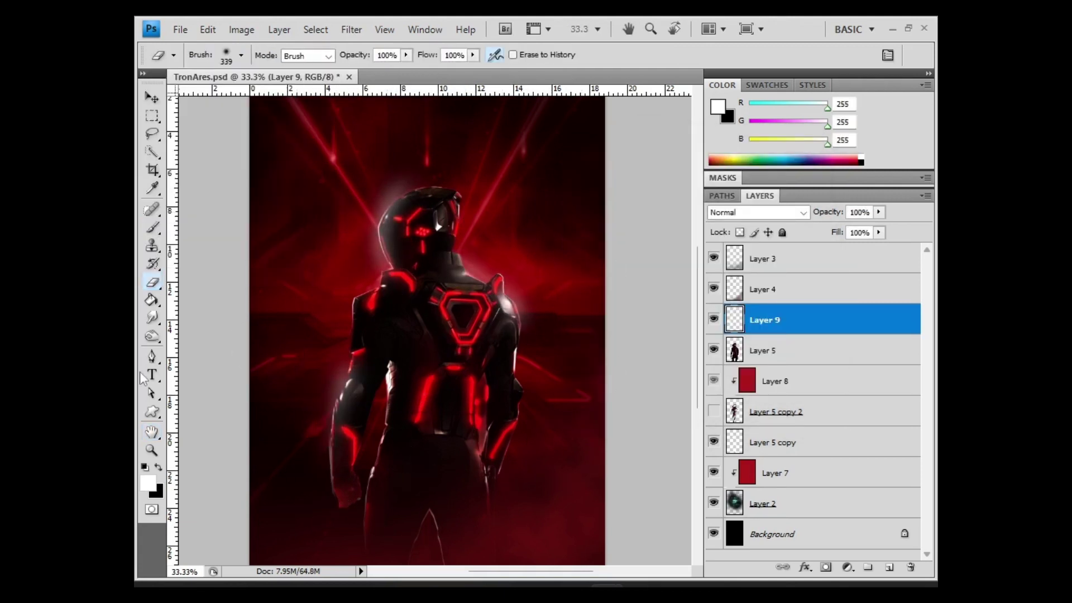
- Add Layer 10 clipped to the Layer 5 figure with colours reset to black and white
left_click(817, 357)
key("ctrl+shift+alt+n")
key("ctrl+alt+g")
key("d")
key("b")
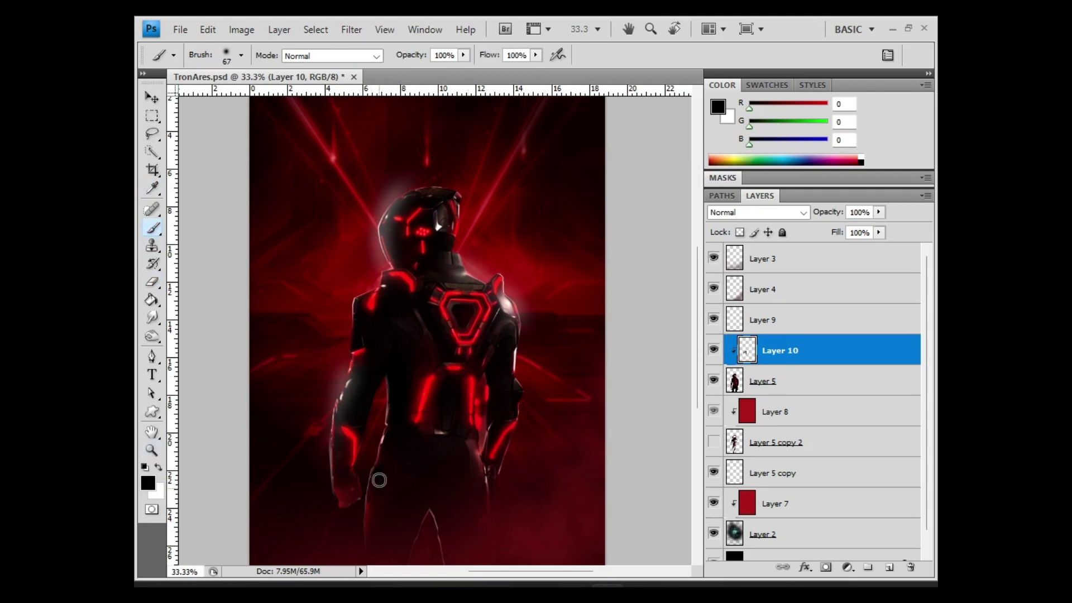
key("alt+bracketleft")
key("o")
key("z")
left_click(549, 307, "alt")
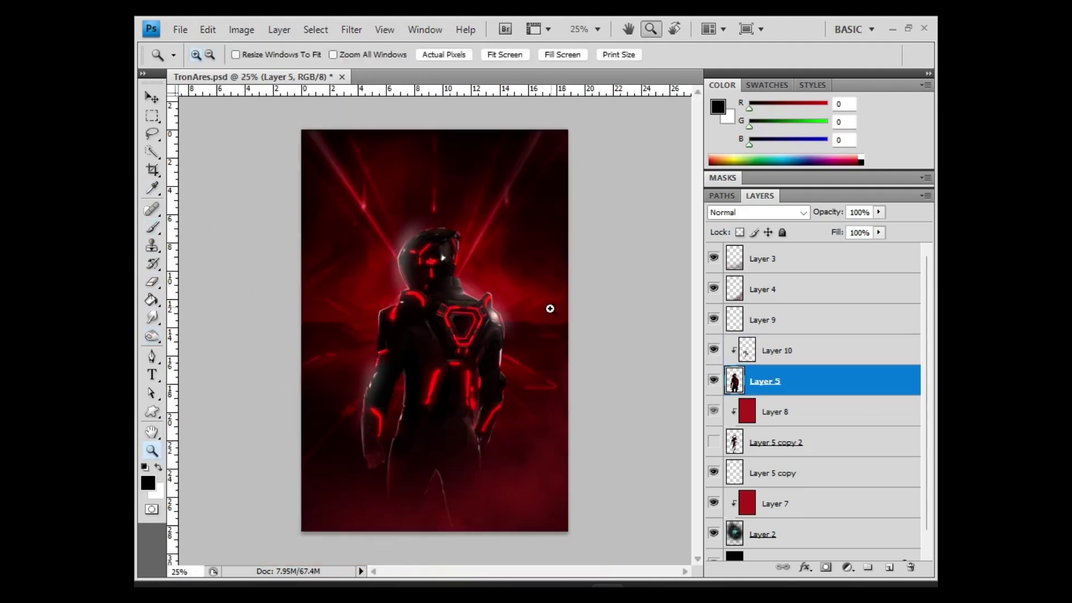
scroll(819, 509, "down", 1)
- Duplicate the Layer 2 glow, move the copy up, and convert it to black and white
left_click(819, 510)
key("ctrl+j")
key("ctrl+bracketright")
key("ctrl+shift+alt+b")
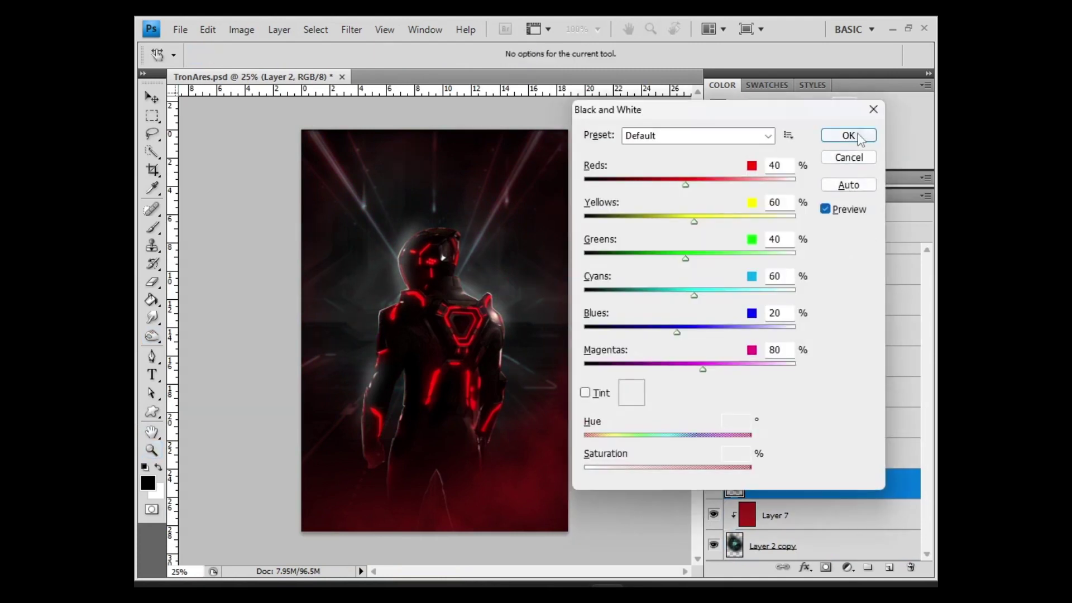
key("Return")
left_click(803, 212)
- Set the glow copy to Linear Dodge (Add), enlarge it to about 116%, and erase parts of it
left_click(744, 379)
key("ctrl+t")
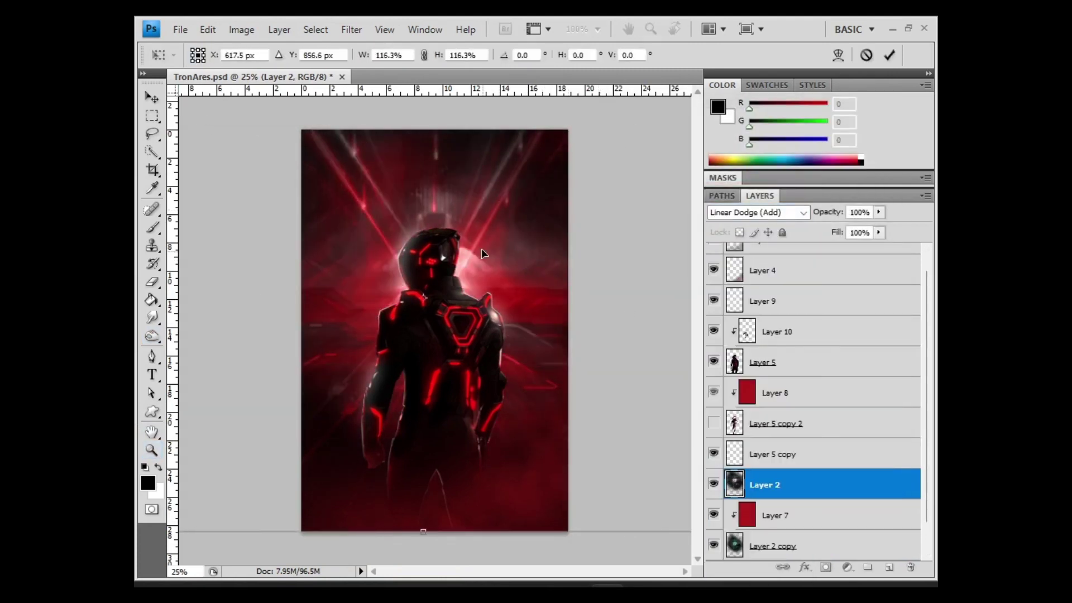
mouse_move(481, 250)
left_mouse_down()
mouse_move(479, 299)
mouse_move(478, 276)
left_mouse_up()
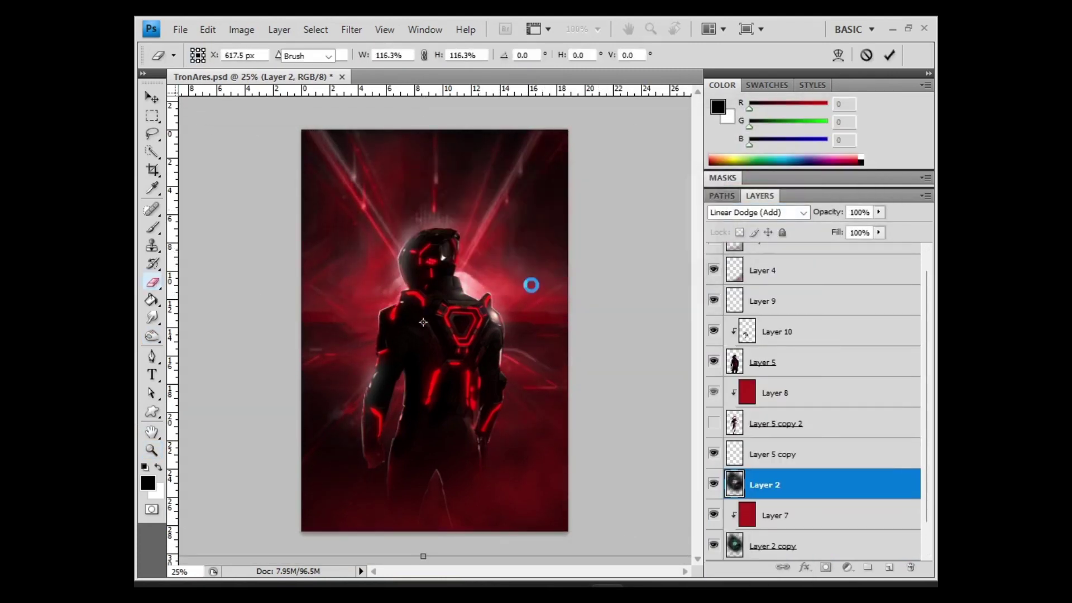
key("Return")
left_click_drag(335, 251, 596, 177)
left_click_drag(491, 167, 419, 247)
scroll(812, 521, "down", 1)
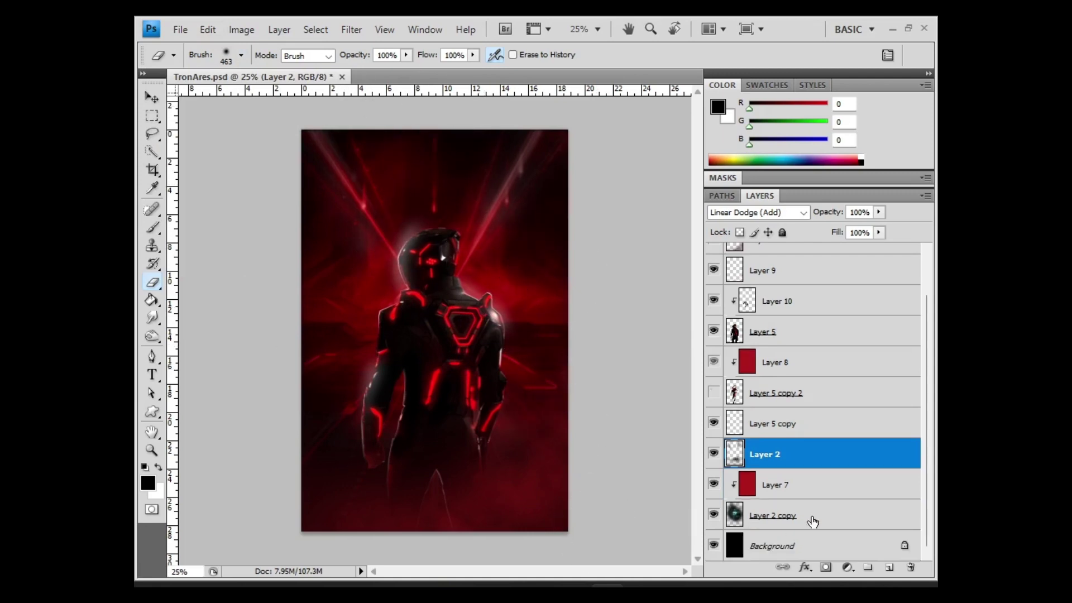
- Stamp the visible layers into a new layer with widened, brightened Glowing Edges in Screen mode
left_click(826, 546, "shift")
key("ctrl+e")
key("ctrl+j")
left_click(352, 30)
left_click(372, 91)
left_click(511, 292)
left_click(537, 320)
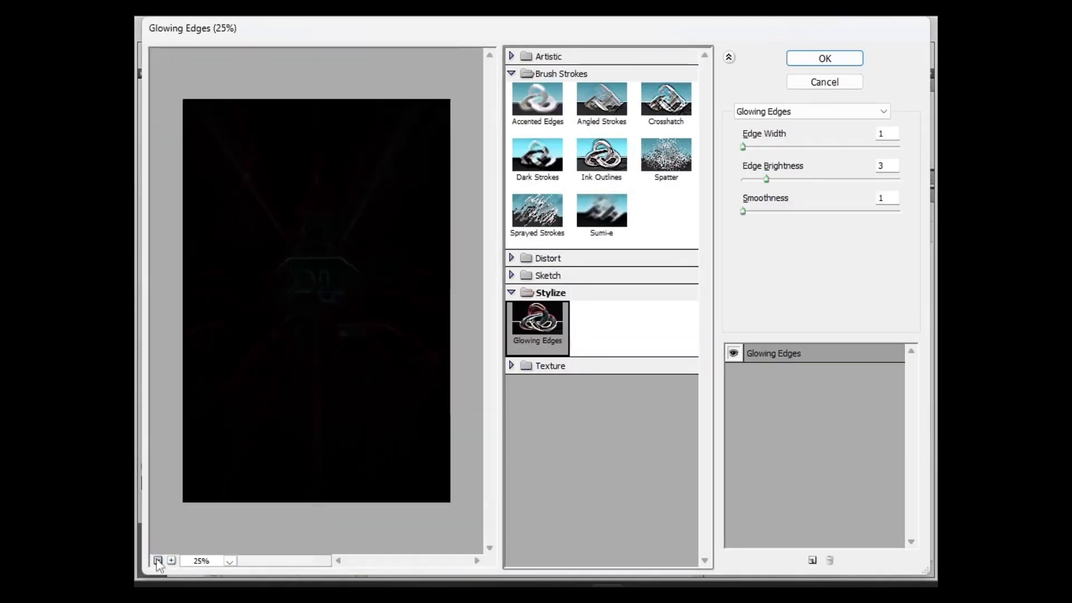
left_click_drag(744, 147, 838, 147)
left_click_drag(773, 180, 793, 179)
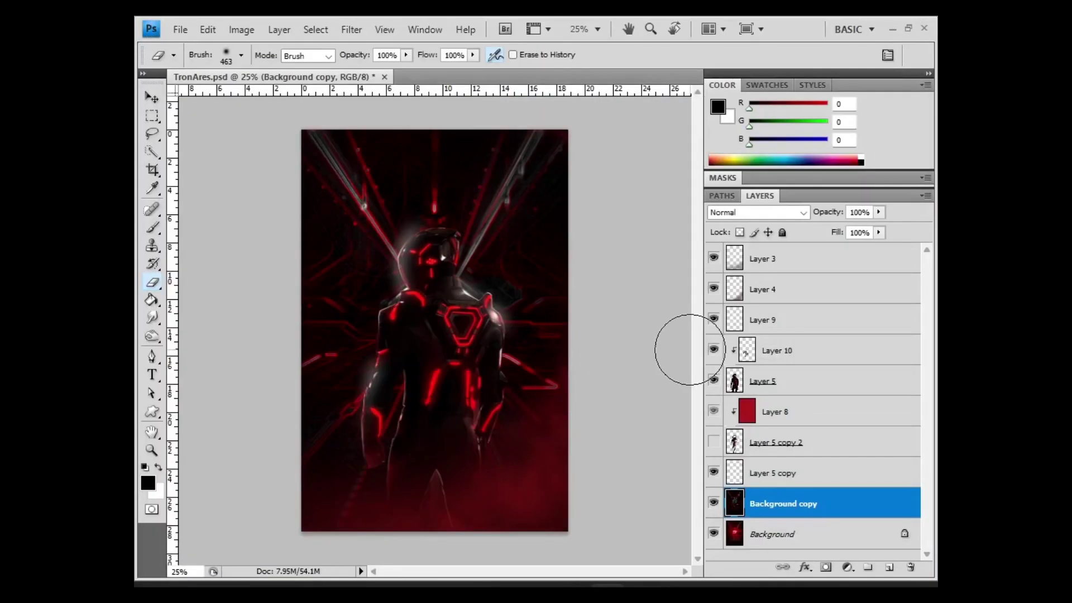
left_click(753, 211)
left_click(738, 313)
- Enlarge the glowing-edges layer to about 105% and lower its opacity to 57%
key("ctrl+t")
left_click_drag(301, 531, 292, 545)
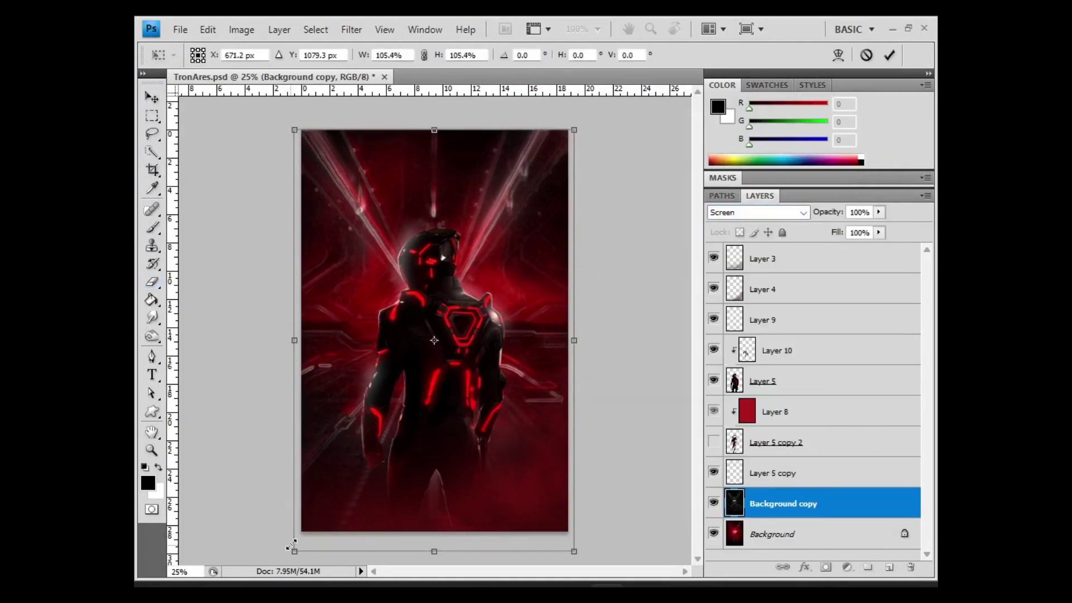
key("m")
key("Return")
left_click(151, 282)
left_click(878, 212)
left_click_drag(884, 228, 846, 228)
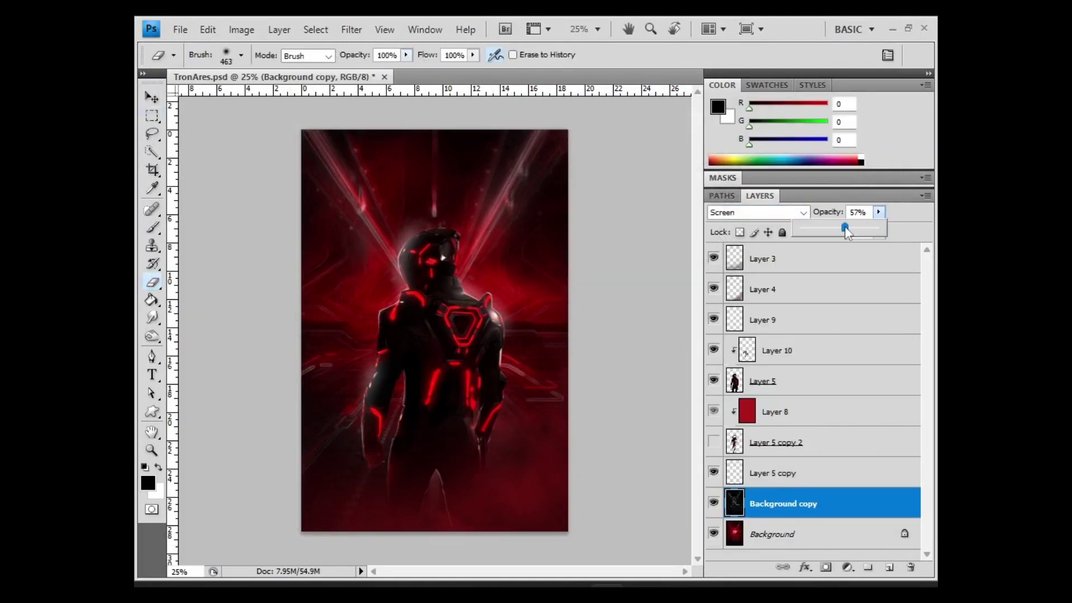
- Select Layer 4 and fade its haze to 38% opacity
left_click(774, 287)
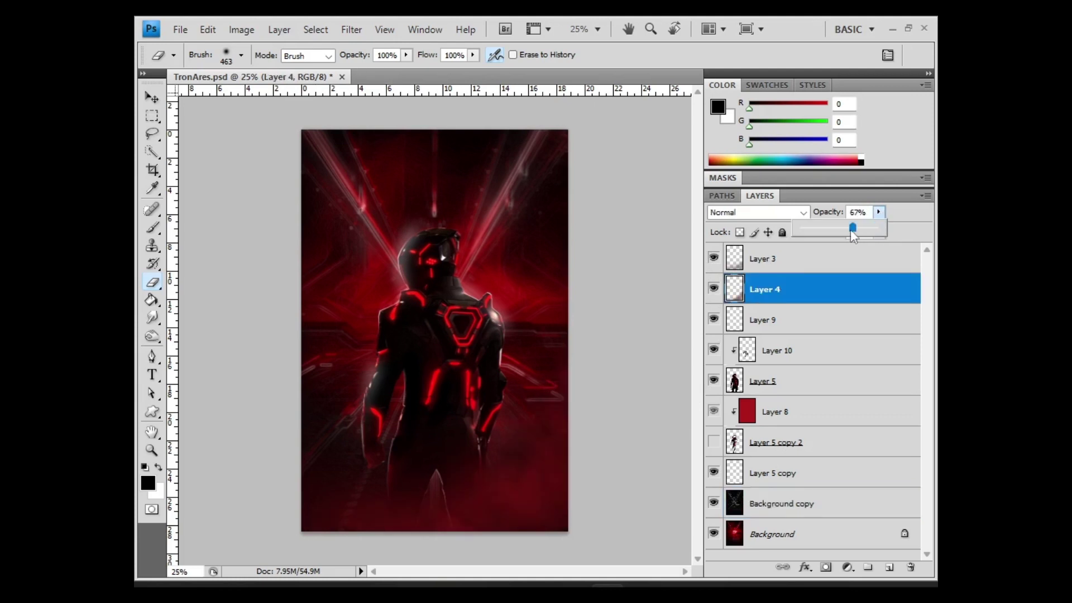
key("ctrl+t")
key("m")
key("Return")
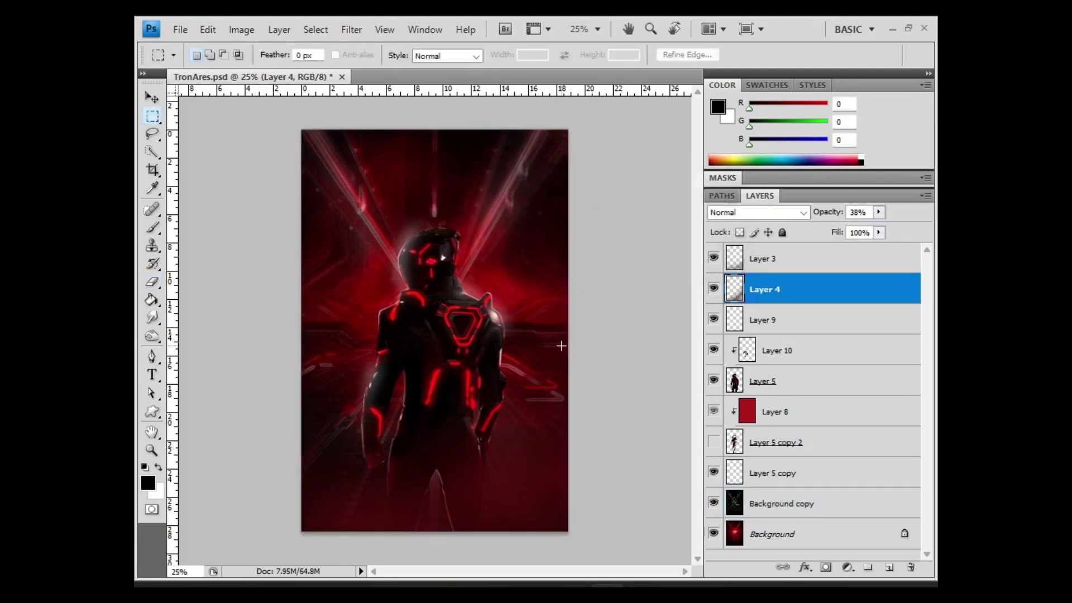
- Add a new layer and set the foreground colour to bright cyan #00c7f9
left_click(773, 412)
left_click(889, 568)
left_click(148, 483)
left_click(719, 196)
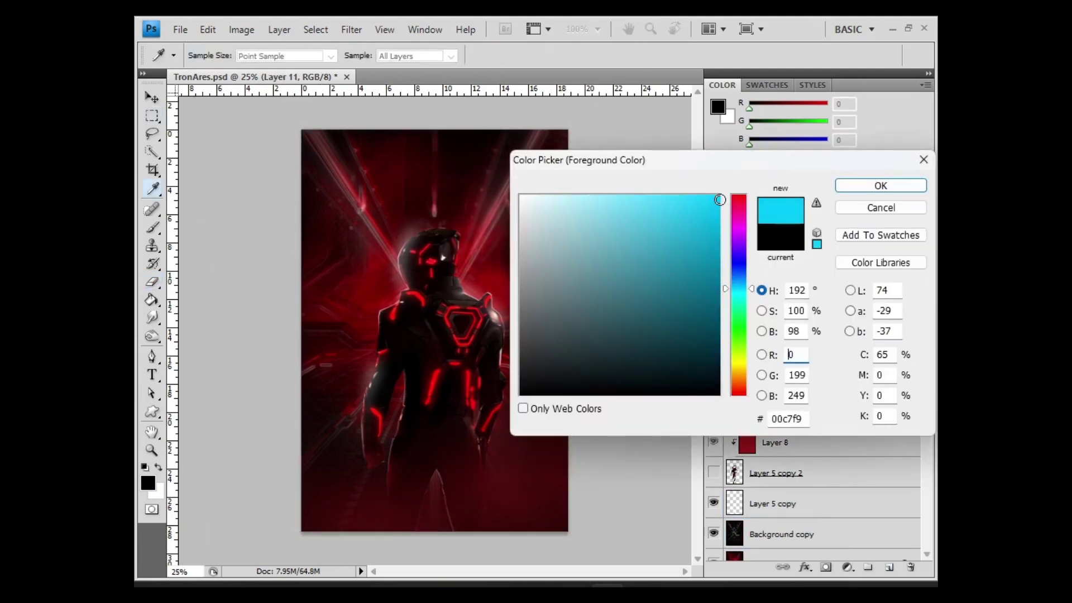
left_click(881, 184)
- Paint a cyan glow behind the figure with a 911px brush
left_click(242, 54)
type("911")
key("Return")
left_click(242, 55)
left_click(439, 286)
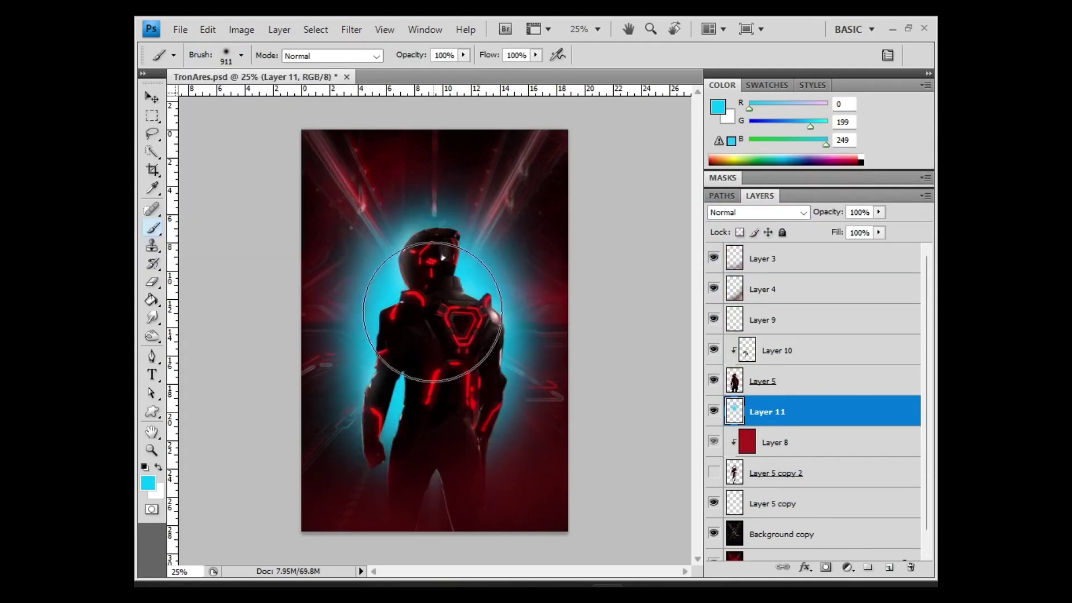
- Apply Gaussian Blur to the cyan glow and try Hue and Linear Dodge blend modes
left_click(803, 212)
left_click(716, 554)
left_click(351, 29)
left_click(547, 185)
left_click(776, 175)
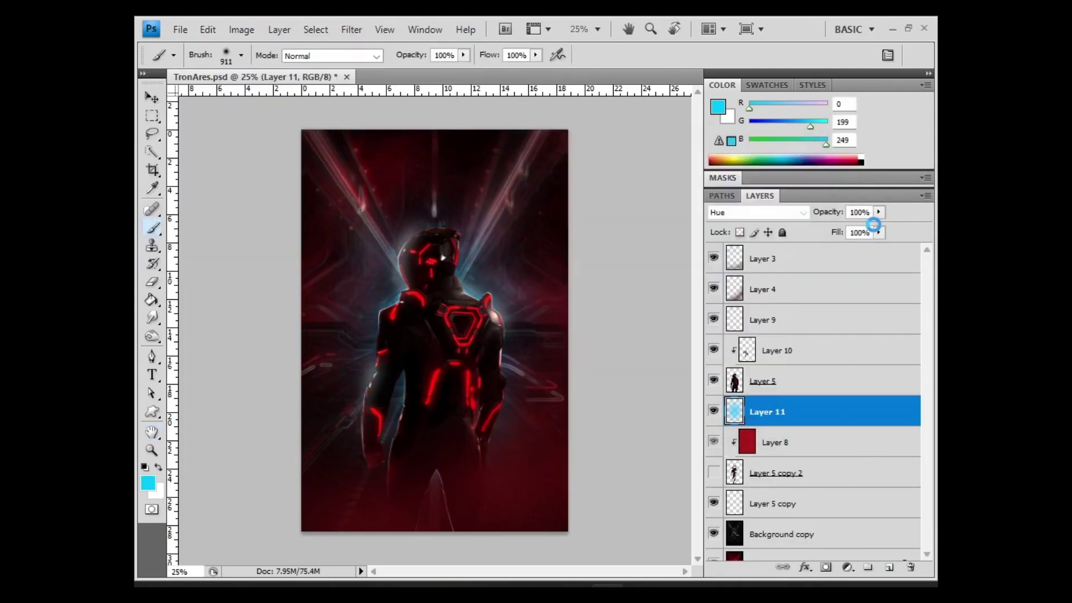
left_click(803, 212)
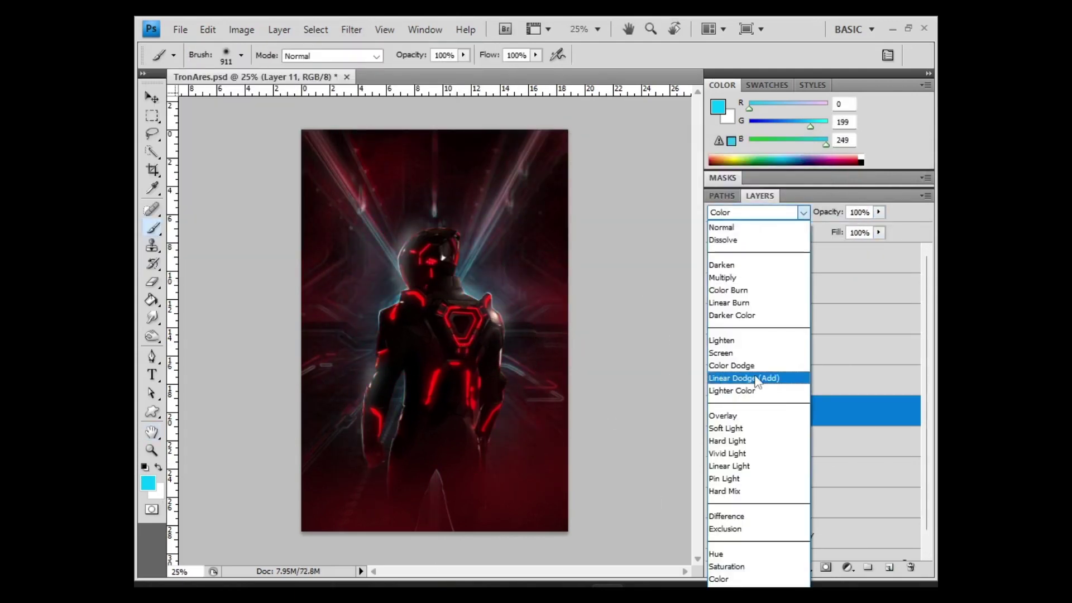
left_click(754, 376)
- Set the cyan glow to Color, move Layer 11 above Background copy, and copy Layer 10
left_click(352, 29)
left_click(547, 190)
left_click(803, 213)
left_click(737, 582)
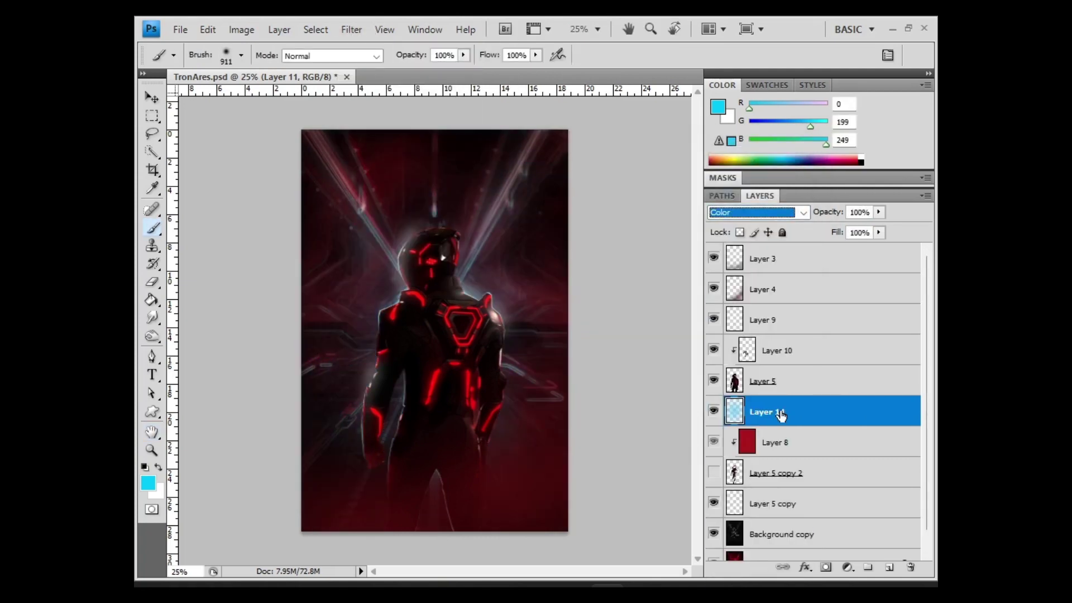
left_click_drag(781, 415, 775, 521)
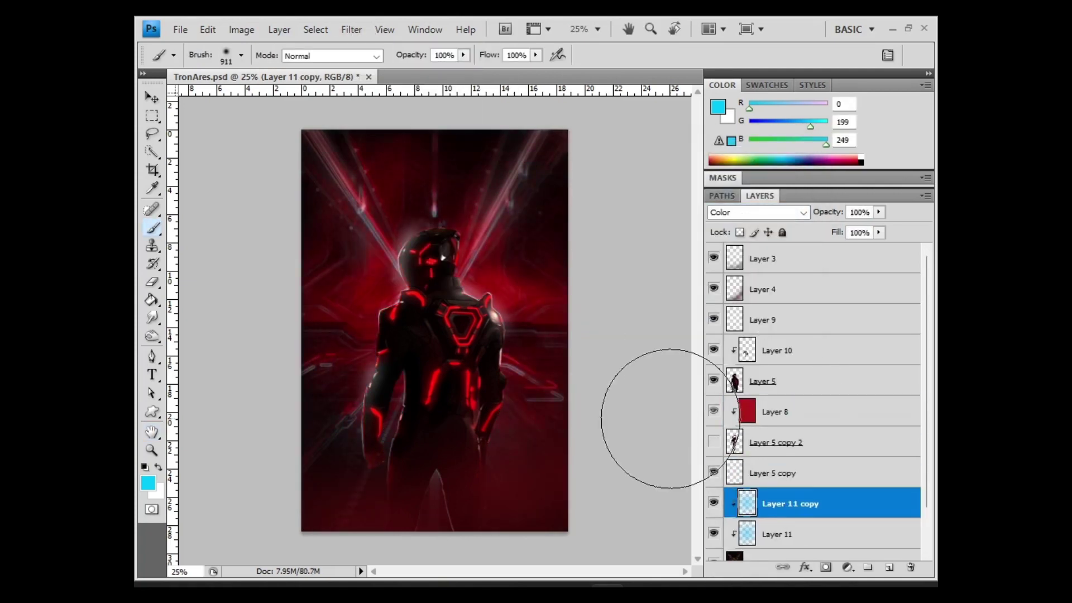
left_click(789, 389)
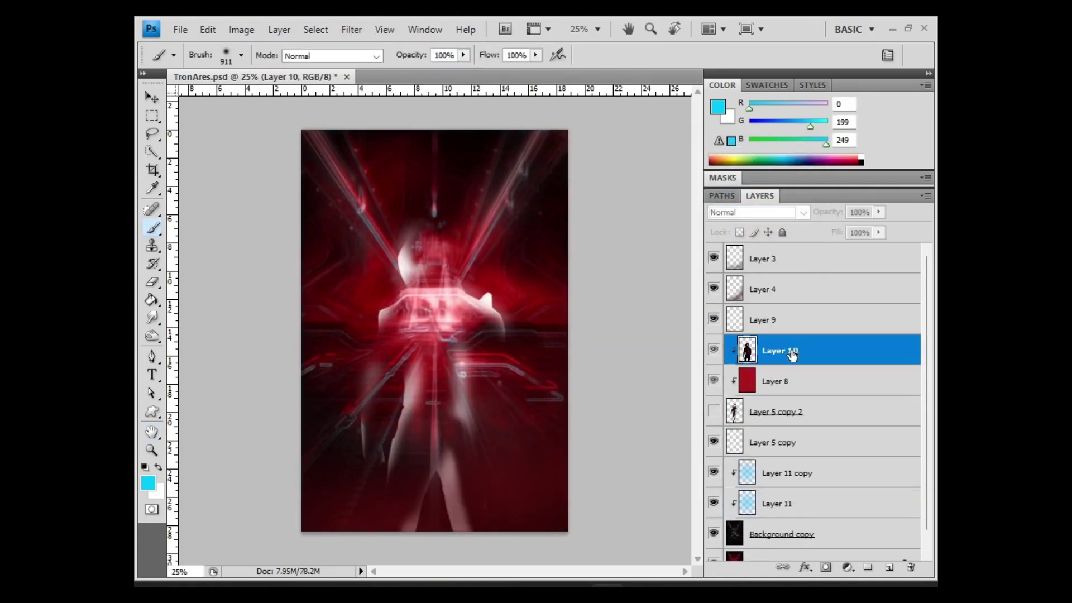
- Apply Glowing Edges to Layer 10 copy and set it to Linear Dodge (Add)
left_click(351, 29)
left_click(375, 56)
left_click(825, 58)
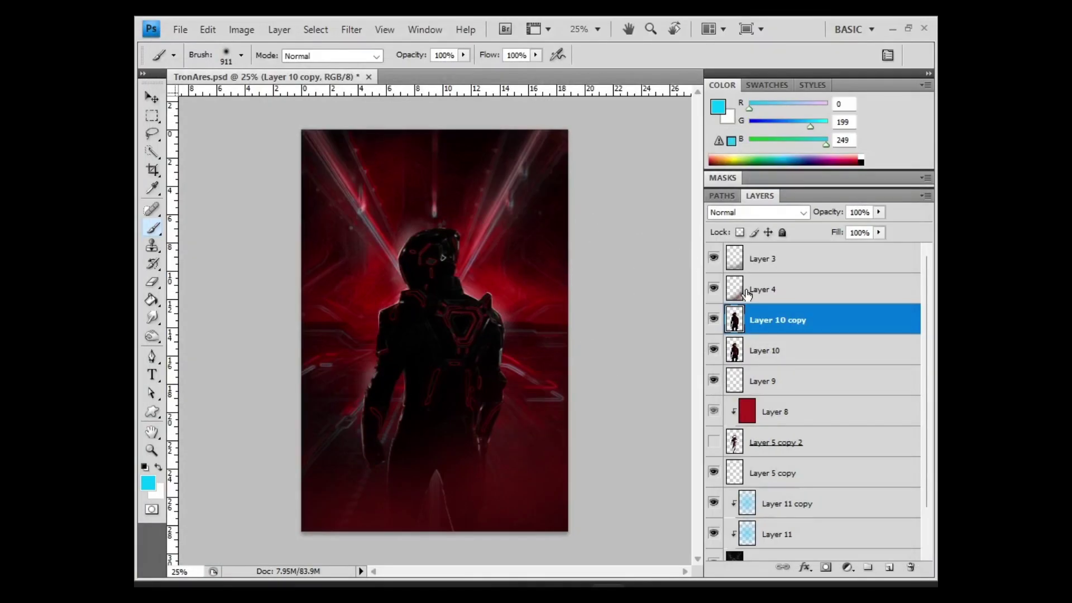
left_click(803, 212)
left_click(775, 378)
- Soften the red glow with a 2.1-pixel Gaussian Blur
left_click(351, 29)
left_click(553, 207)
left_click_drag(634, 386, 598, 387)
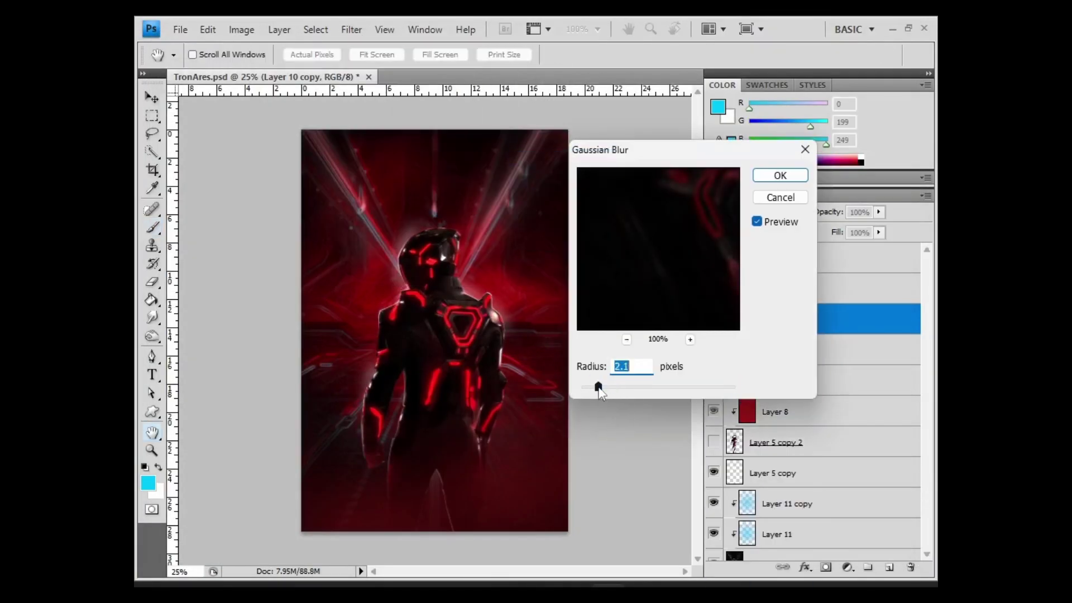
left_click(780, 175)
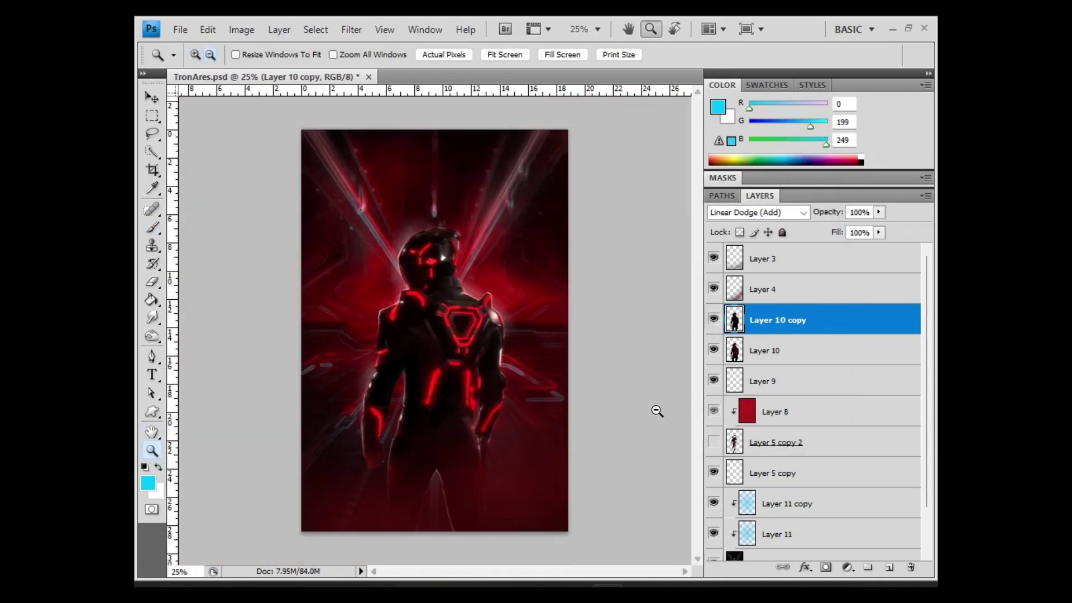
- Paint darkness around the figure on a new layer, test blend modes and opacity, then delete it
left_click(888, 567)
key("b")
key("d")
mouse_move(313, 475)
left_mouse_down()
mouse_move(336, 132)
mouse_move(546, 323)
left_mouse_up()
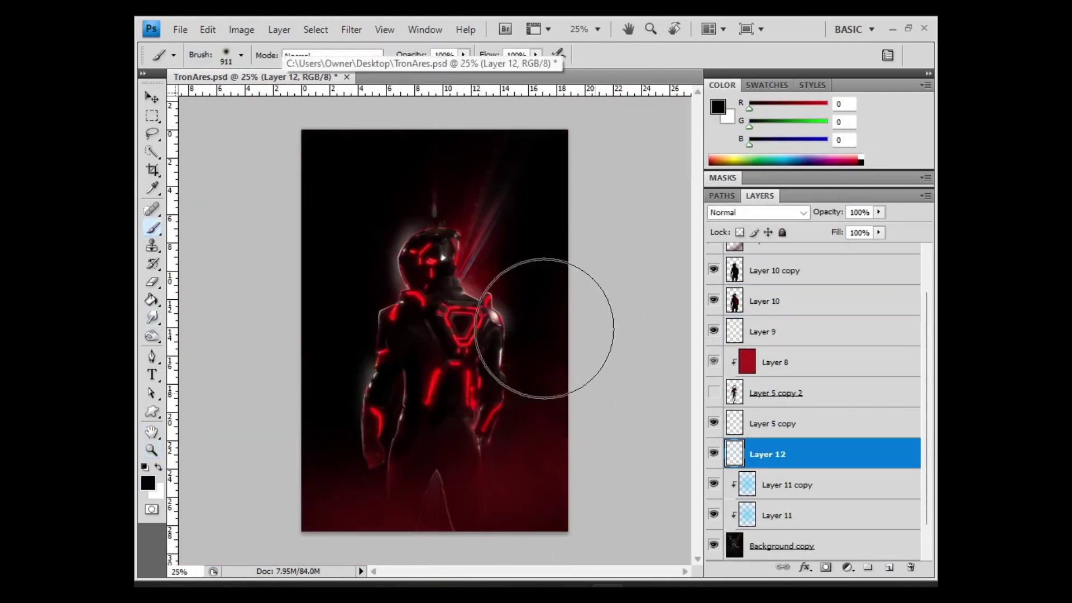
left_click(803, 212)
left_click(719, 579)
left_click(878, 212)
left_click(803, 213)
left_click(726, 215)
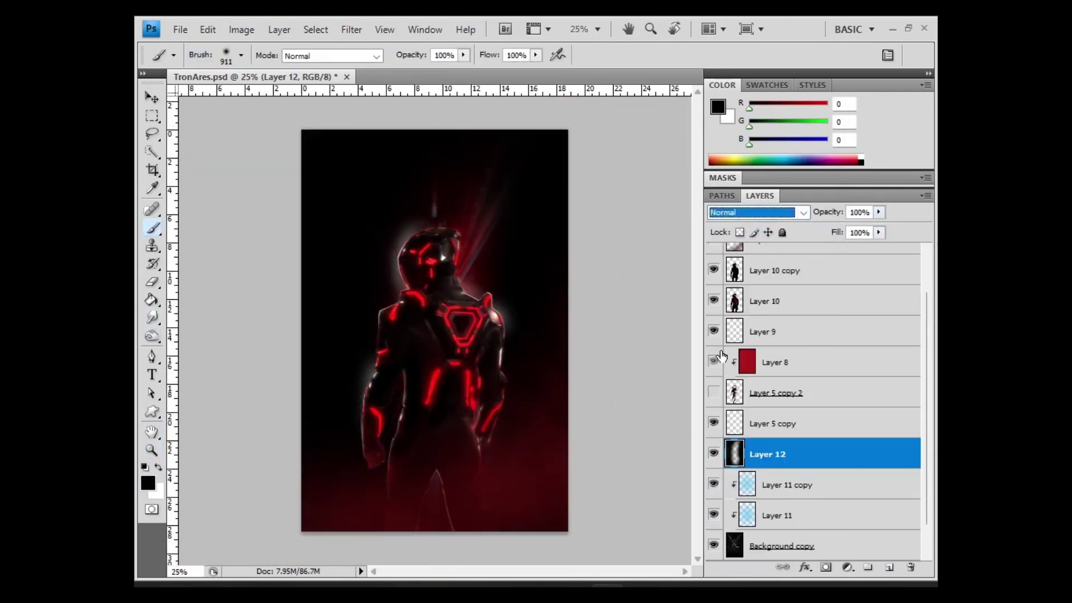
left_click_drag(846, 229, 824, 228)
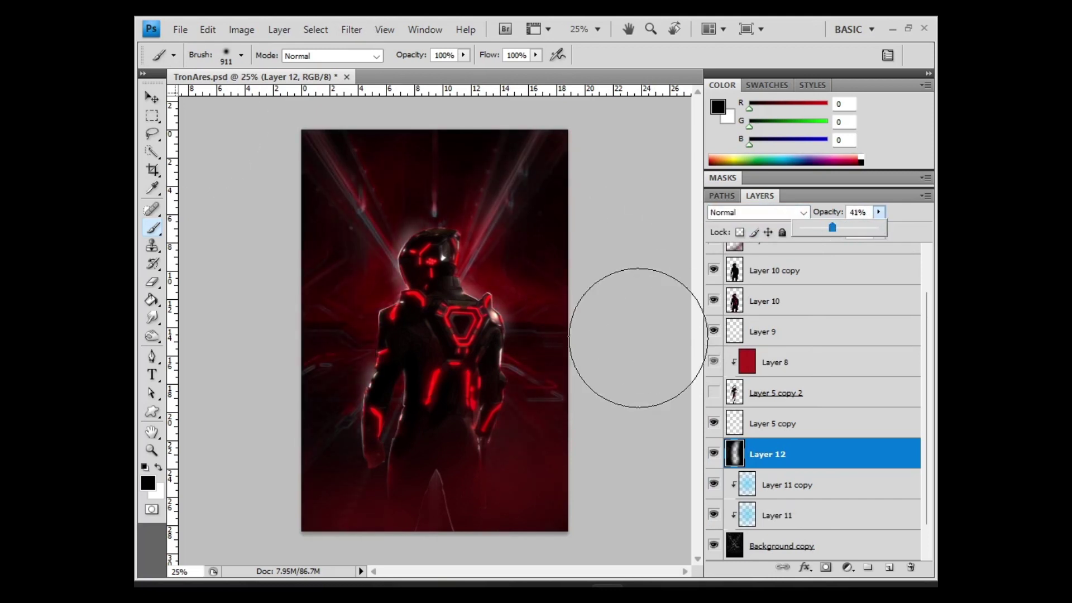
left_click(911, 567)
- Select Layer 4 and nudge up Layer 3's fill amount
scroll(810, 391, "up", 3)
left_click(719, 290)
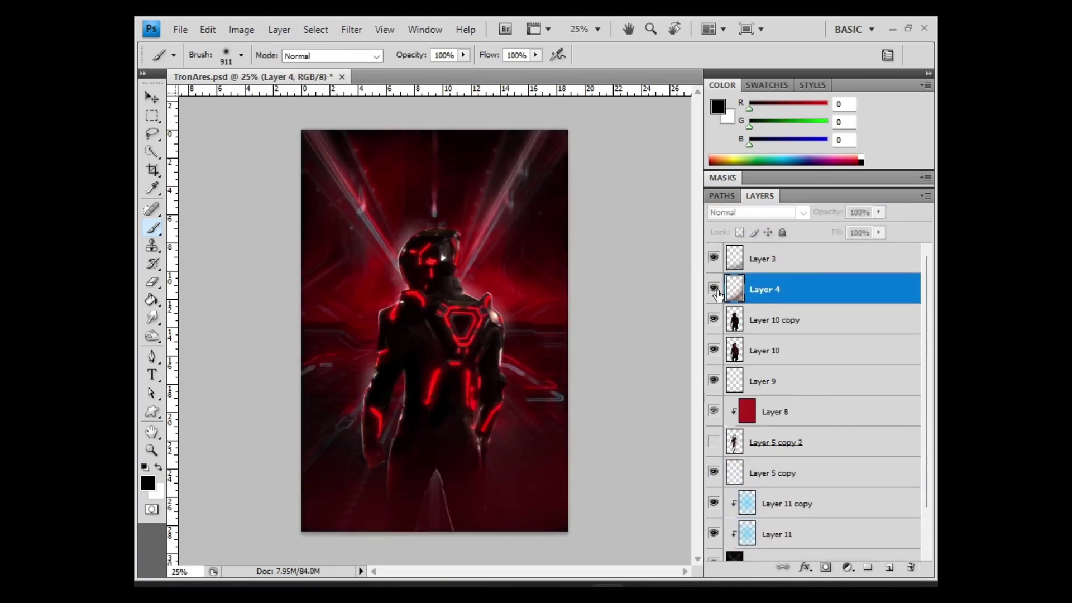
key("alt+bracketright")
left_click_drag(823, 247, 828, 246)
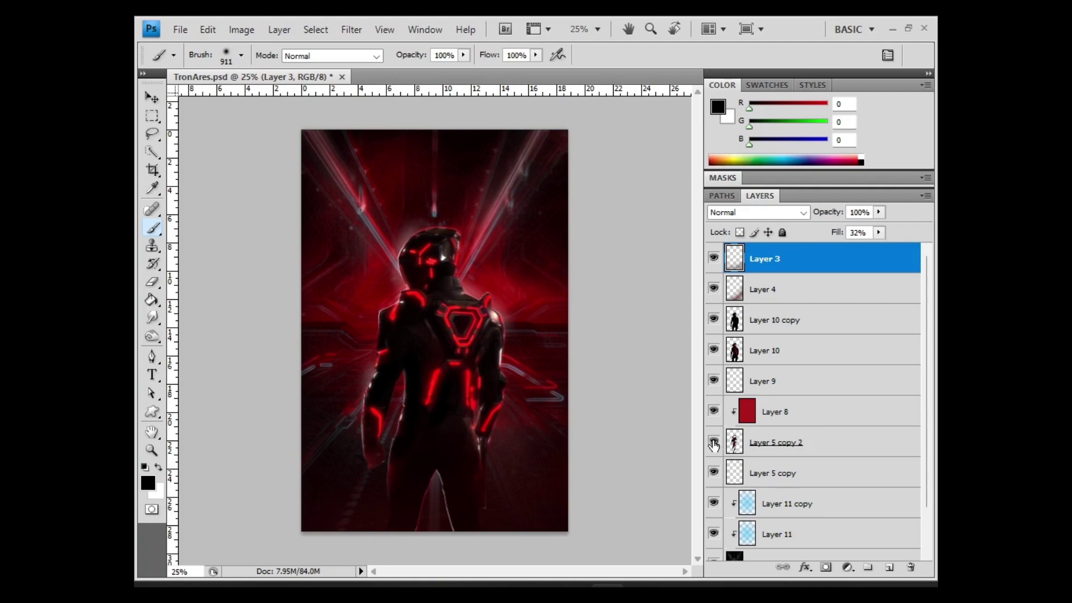
scroll(810, 391, "down", 3)
- Restore Layer 12, try Color blending at lower opacity, then delete it again
key("ctrl+alt+z")
key("ctrl+alt+z")
key("g")
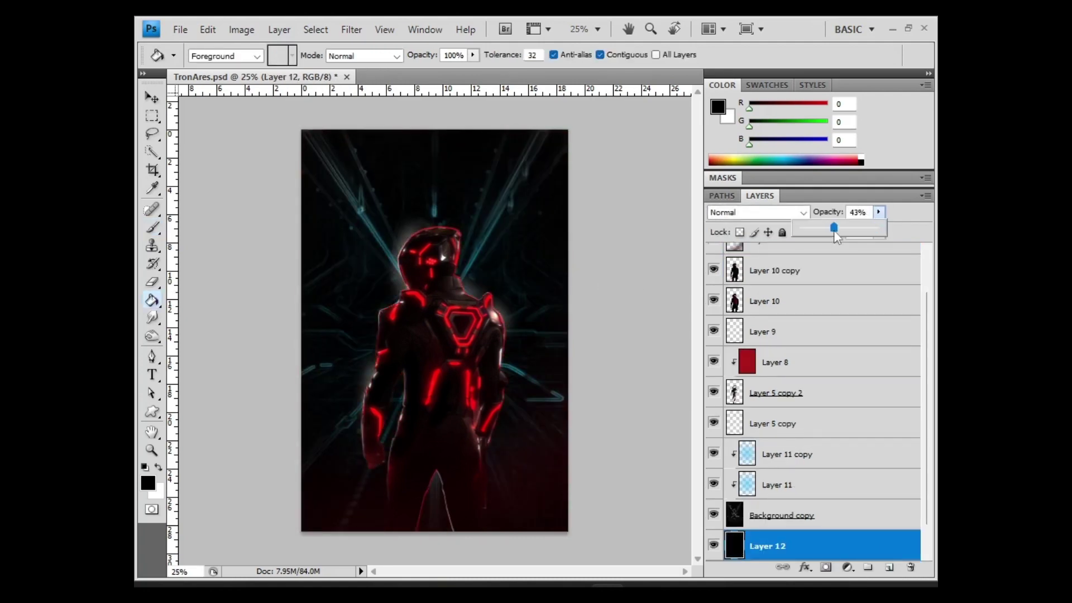
left_click(757, 212)
left_click(778, 565)
left_click_drag(878, 213, 879, 234)
key("Delete")
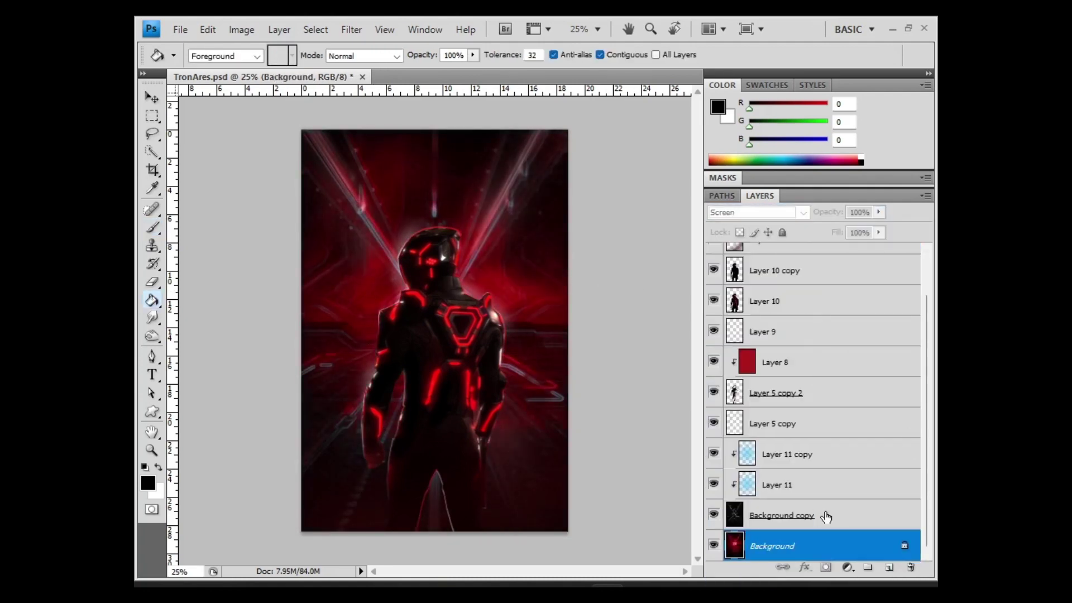
- Merge the two Layer 11 beam layers in Linear Dodge (Add), duplicate, and dim the copy
left_click(810, 515)
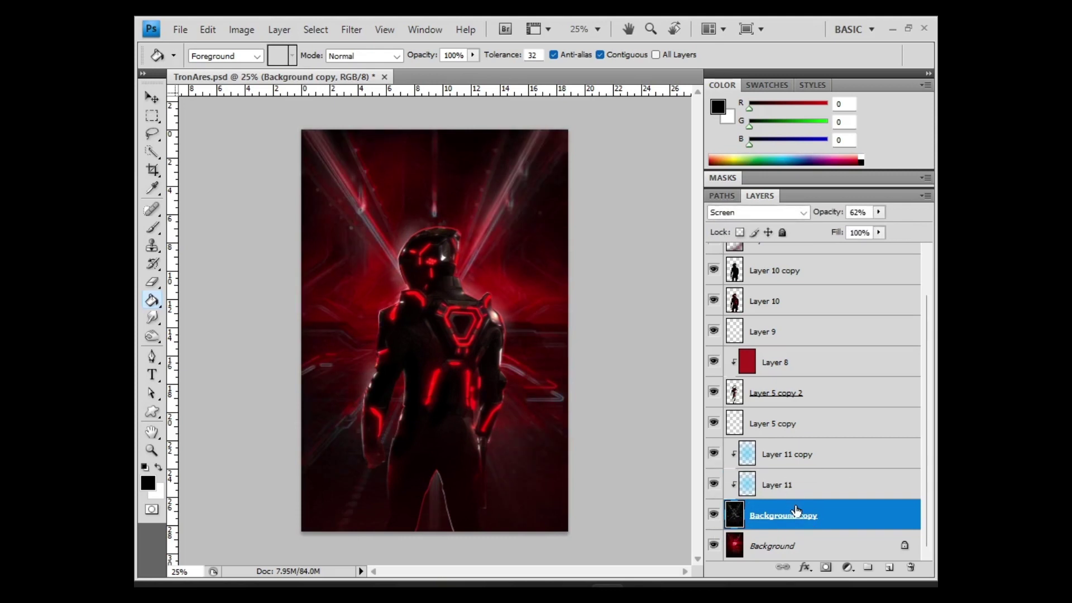
left_click(802, 484)
left_click(802, 455, "shift")
key("ctrl+e")
left_click(757, 212)
left_click(737, 379)
key("ctrl+j")
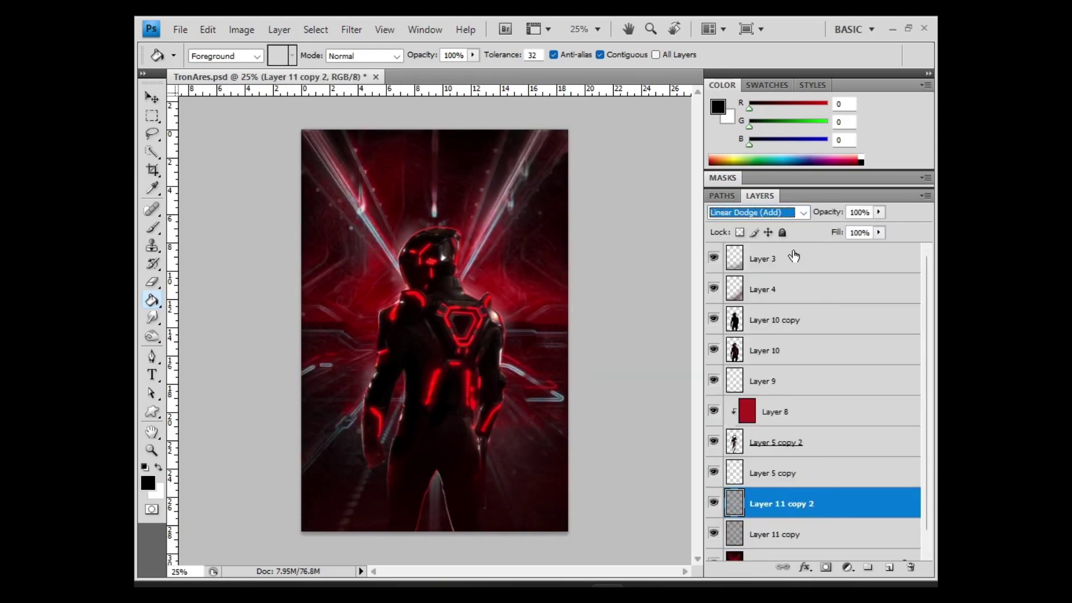
left_click_drag(838, 233, 826, 233)
- Hide Layer 11 copy, duplicate the Background, and add a clipped layer above Layer 10 copy
left_click(713, 535)
left_click(782, 534)
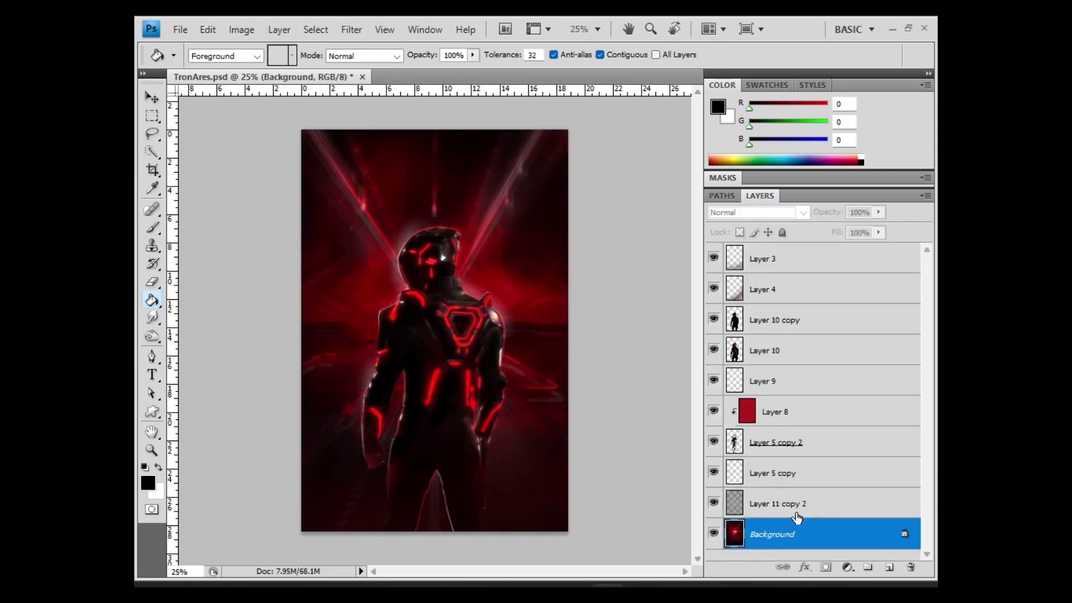
key("ctrl+j")
key("b")
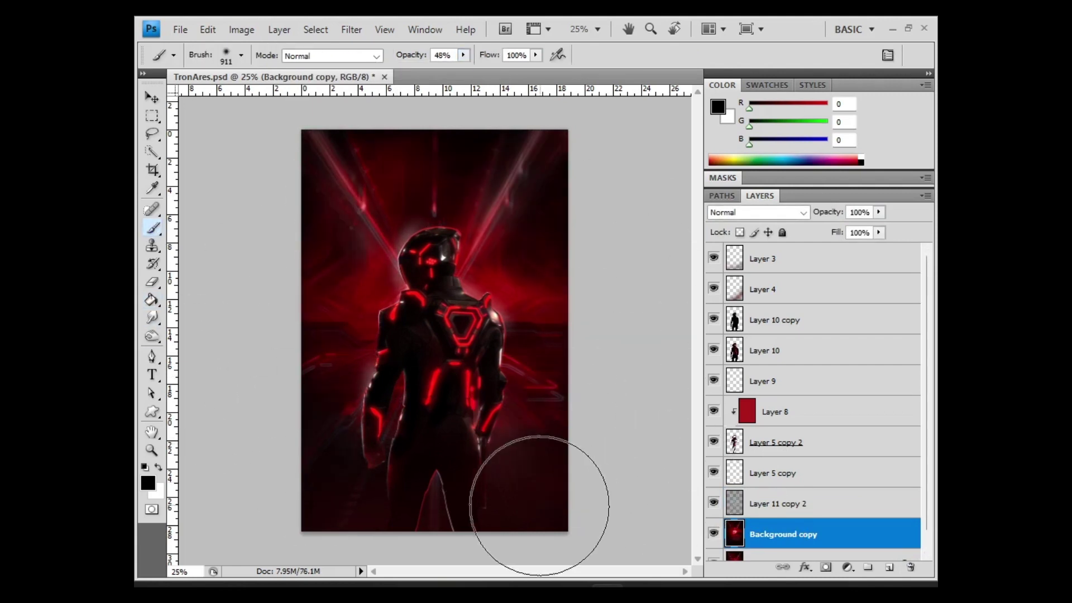
left_click(805, 320)
key("ctrl+shift+alt+n")
key("ctrl+alt+g")
- Set the brush size to 44, then to 246
left_click(240, 55)
type("44")
key("Return")
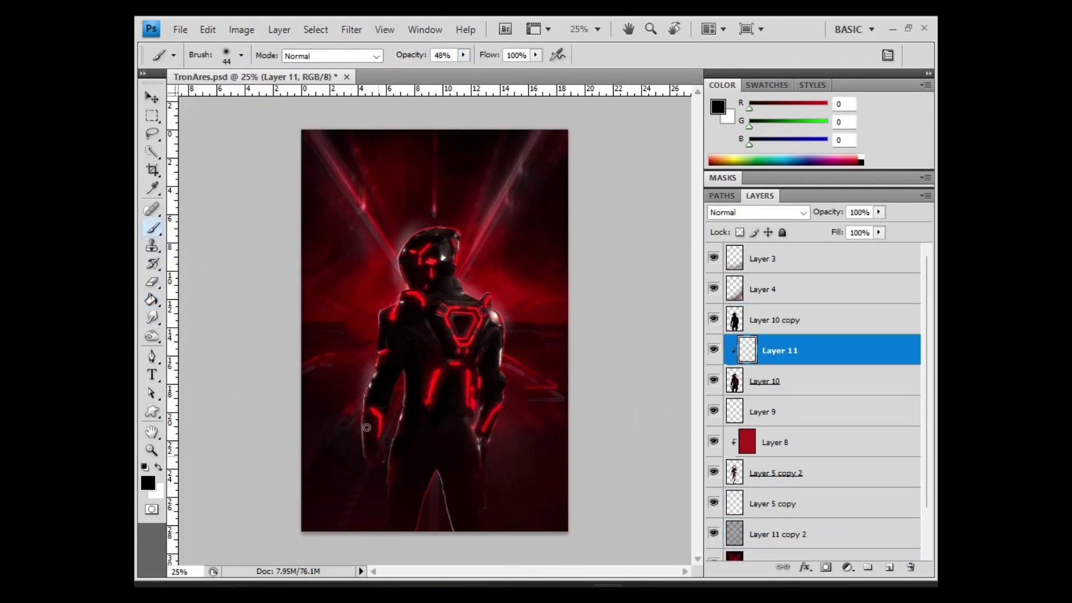
left_click(240, 56)
type("246")
key("Return")
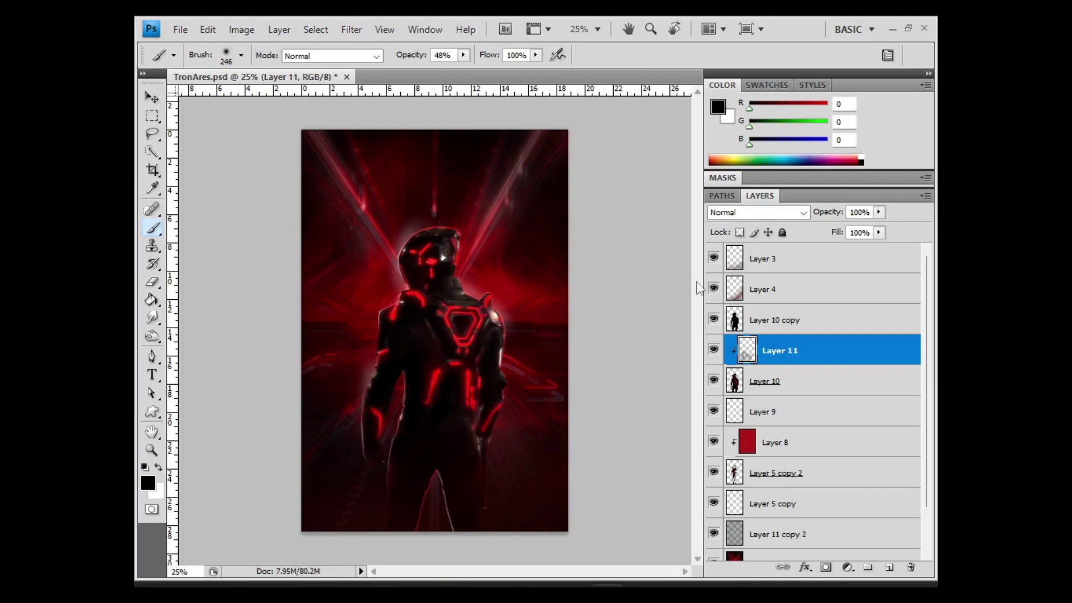
- Burn areas of the Background copy darker, then select Layer 11 copy 2's opacity
scroll(809, 447, "down", 2)
left_click(806, 514)
key("o")
left_click_drag(472, 335, 491, 264)
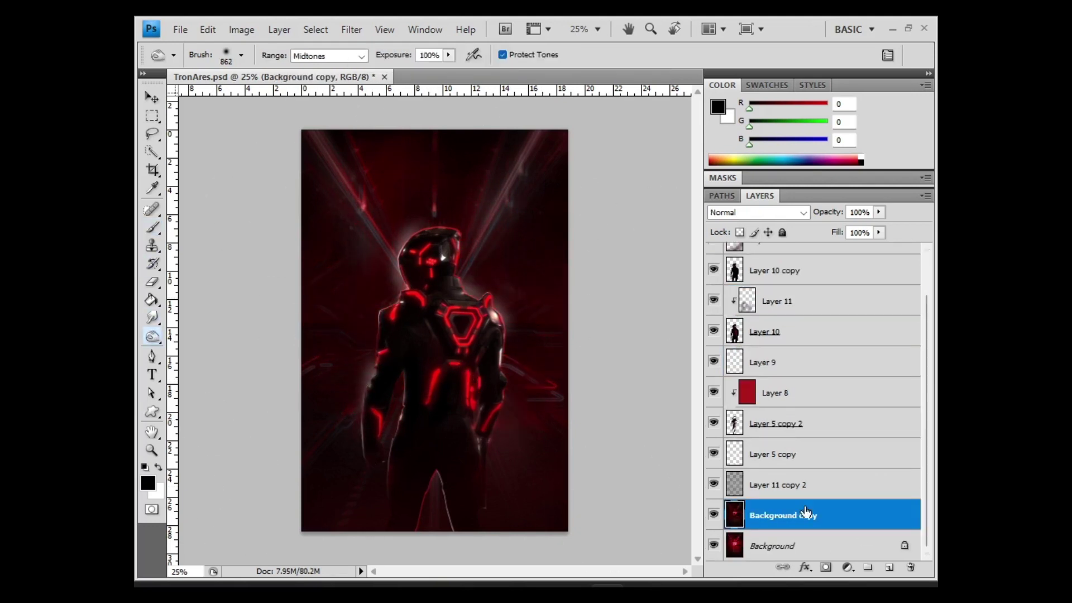
left_click(806, 484)
left_click(878, 212)
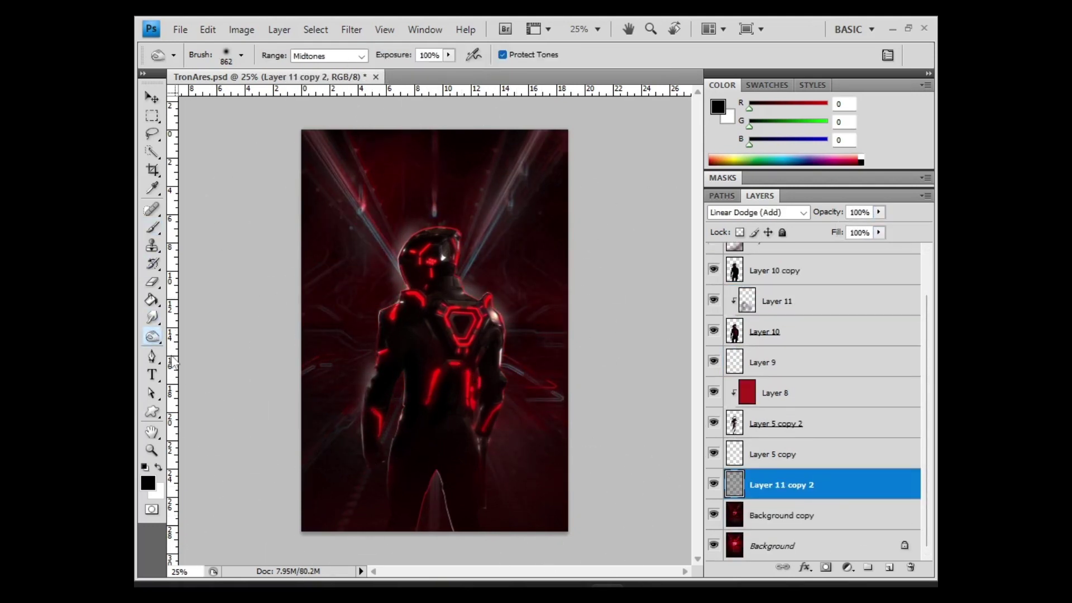
- Add a layer above the beams filled with solid black at reduced opacity
left_click(890, 568)
key("g")
left_click(503, 223)
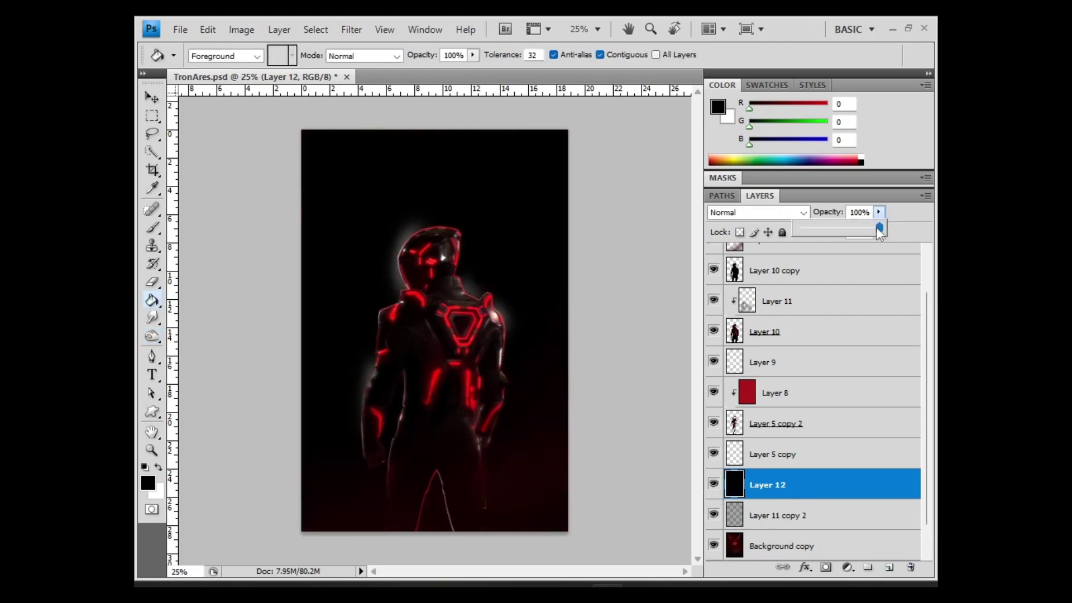
left_click_drag(879, 232, 831, 230)
- Flip the Background copy upside down and make Layer 11 copy 2 the working layer
scroll(810, 446, "down", 1)
left_click(783, 519)
left_click(455, 494)
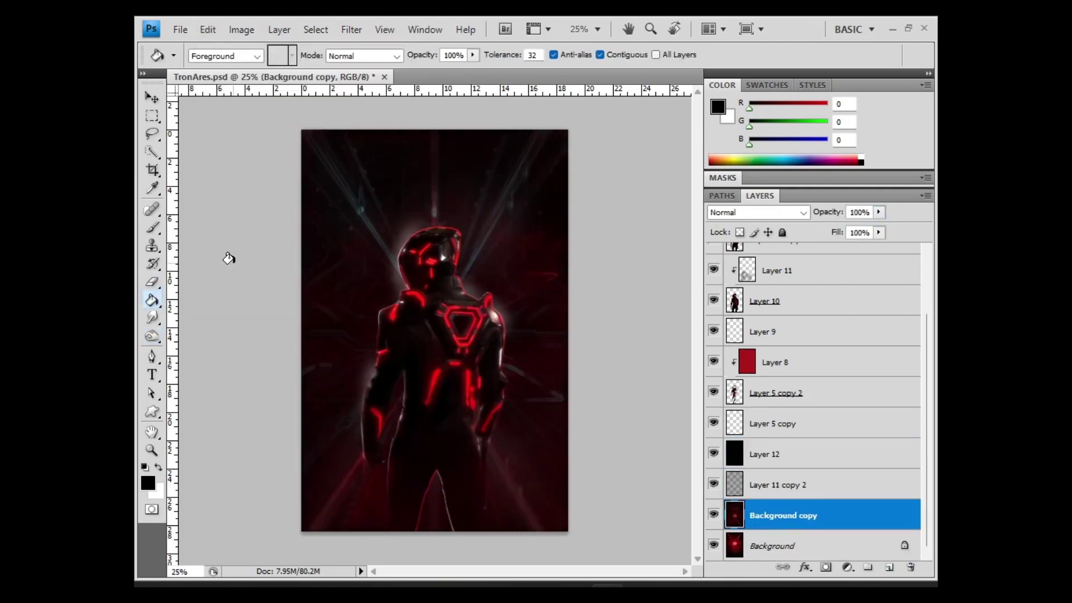
key("alt+bracketright")
key("v")
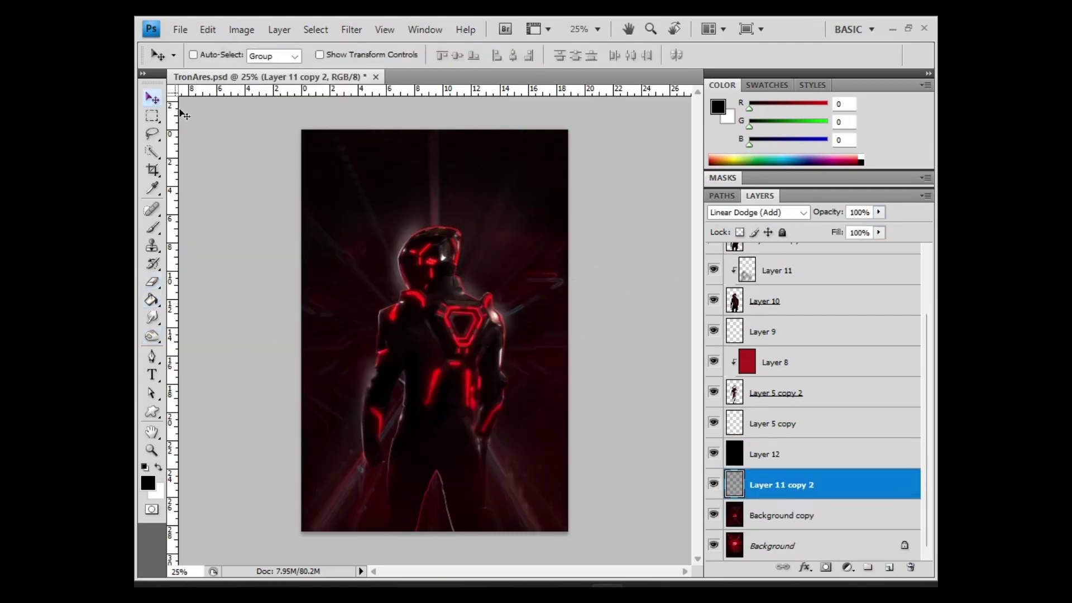
- Select Layer 12 and add empty Layer 13 above it
key("ctrl+t")
key("Escape")
key("m")
key("e")
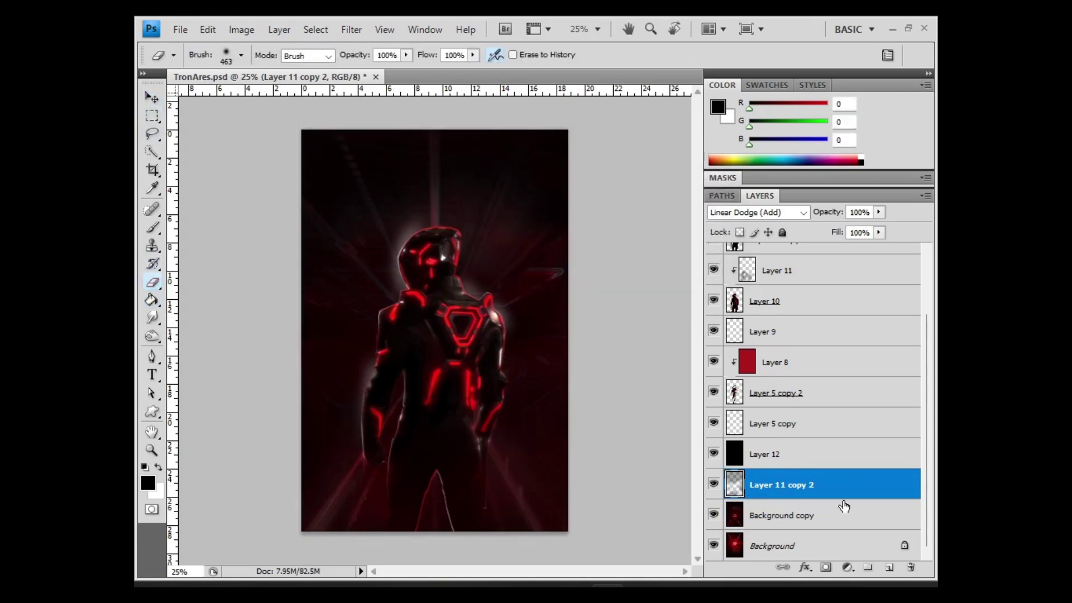
left_click(845, 458)
left_click(889, 568)
- Paint a white glow behind the figure's head and chest, set it to Overlay, and duplicate it
key("b")
key("x")
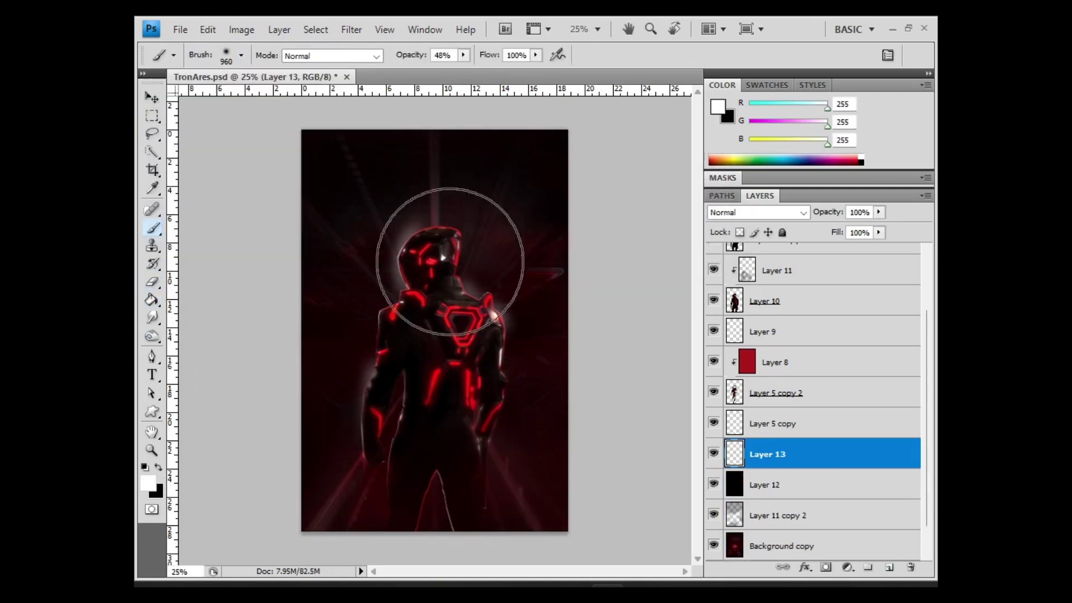
left_click(443, 232)
left_click(431, 395)
left_click(803, 212)
left_click(745, 416)
key("ctrl+alt+j")
key("Return")
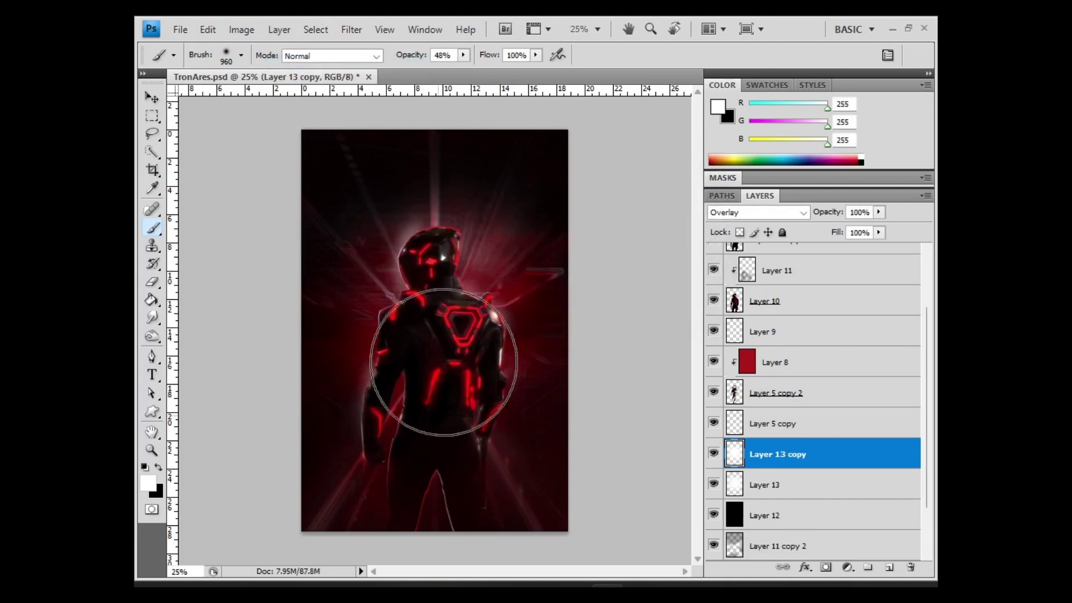
- Duplicate Layer 10 with Motion Blur streaks applied, making several blurred copies
left_click(793, 305)
key("ctrl+j")
key("ctrl+j")
key("ctrl+alt+f")
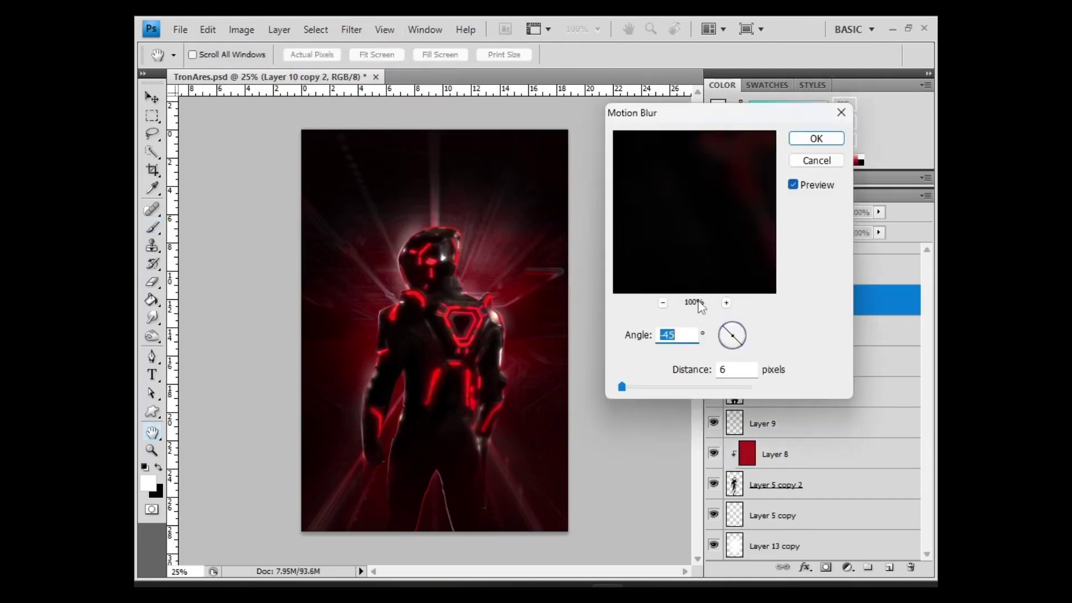
key("Return")
key("ctrl+j")
key("ctrl+j")
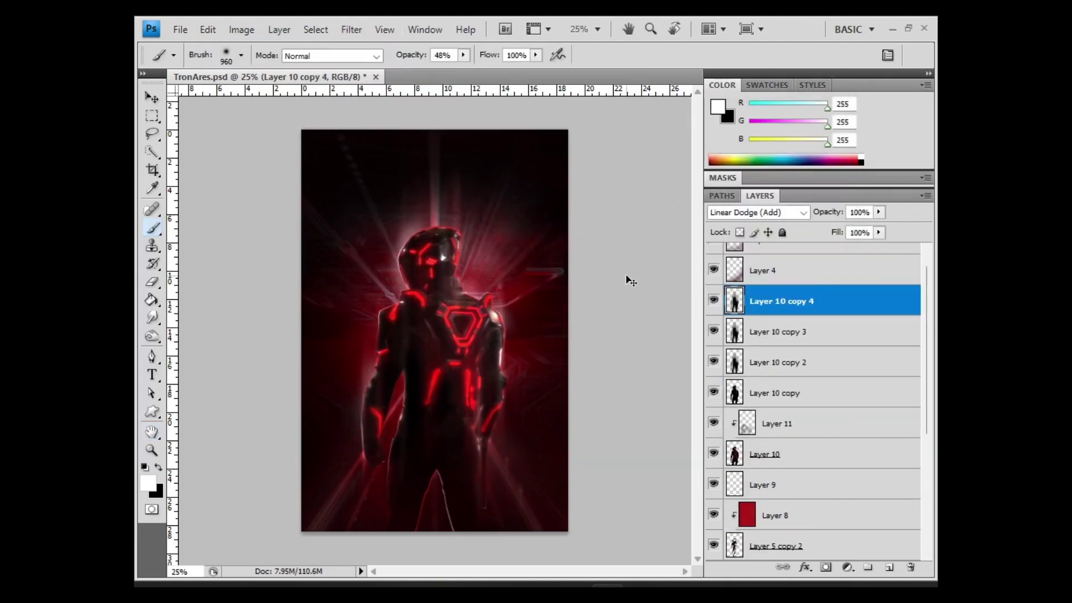
key("ctrl+j")
- Move Layer 10 copies 5, 2 and 3 below Layer 10 in the stack
left_click(803, 213)
left_click(727, 328)
left_click_drag(782, 301, 797, 481)
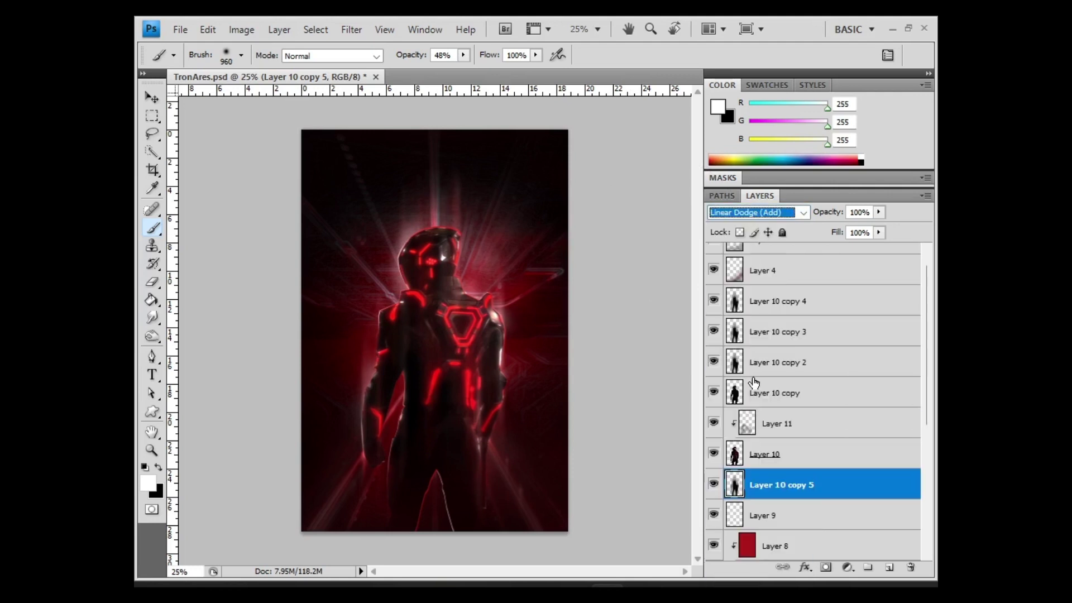
left_click(812, 363)
left_click(815, 332, "shift")
left_click_drag(815, 332, 815, 500)
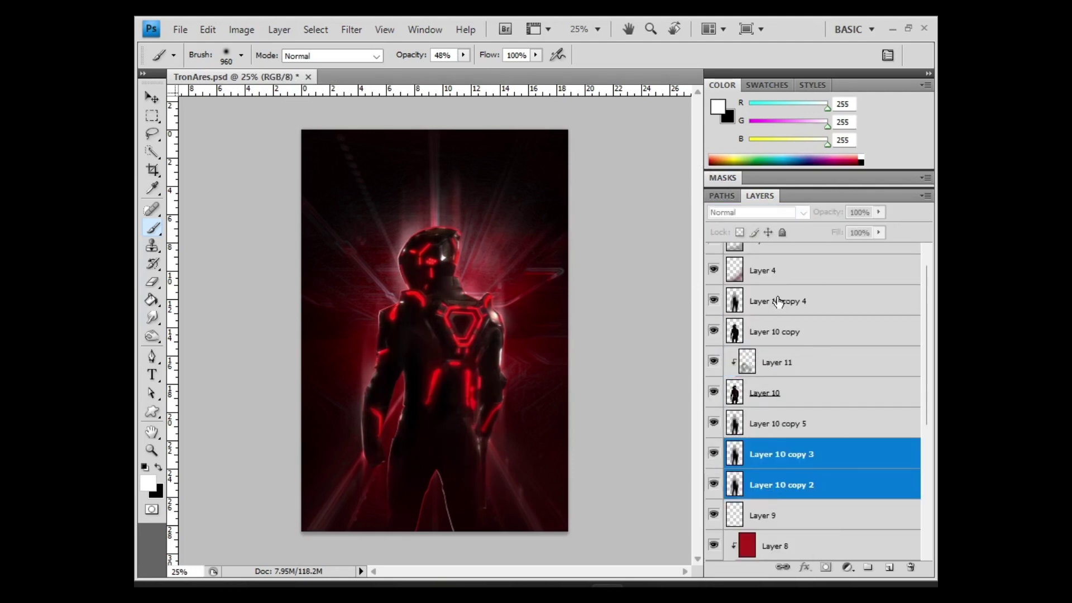
- Fill a new Layer 14 with blue, set it to Overlay and lower its opacity
left_click(751, 212)
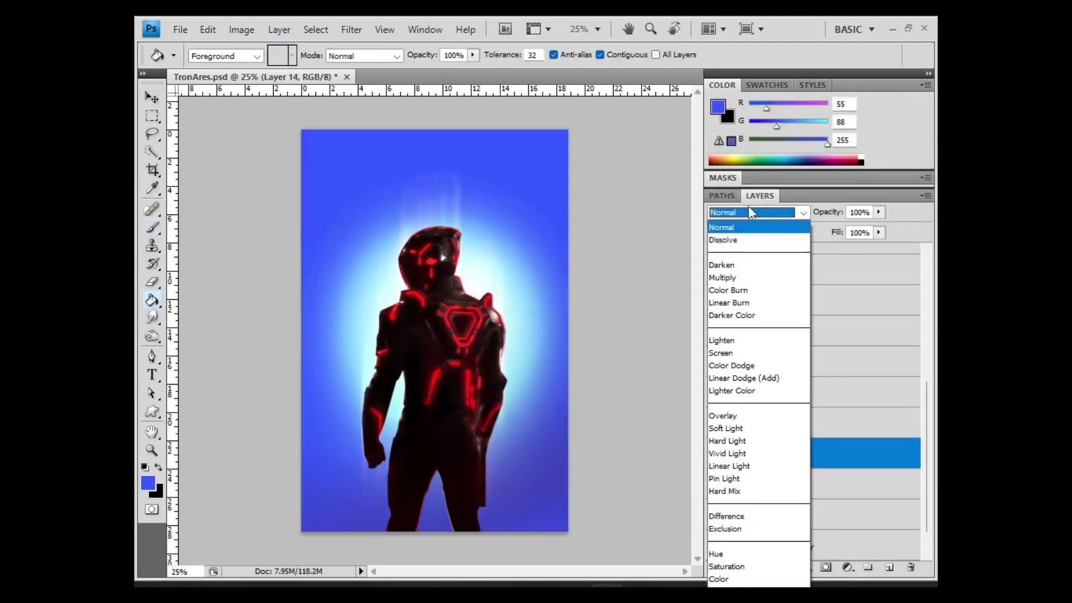
left_click(719, 579)
left_click_drag(879, 213, 824, 232)
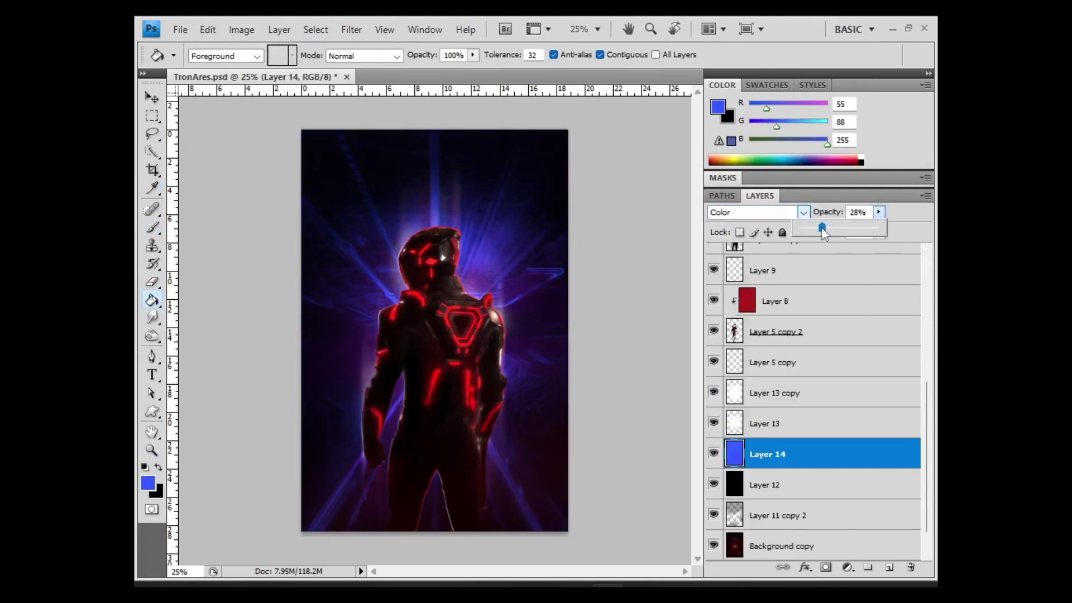
left_click(803, 212)
left_click(726, 413)
left_click_drag(879, 213, 820, 231)
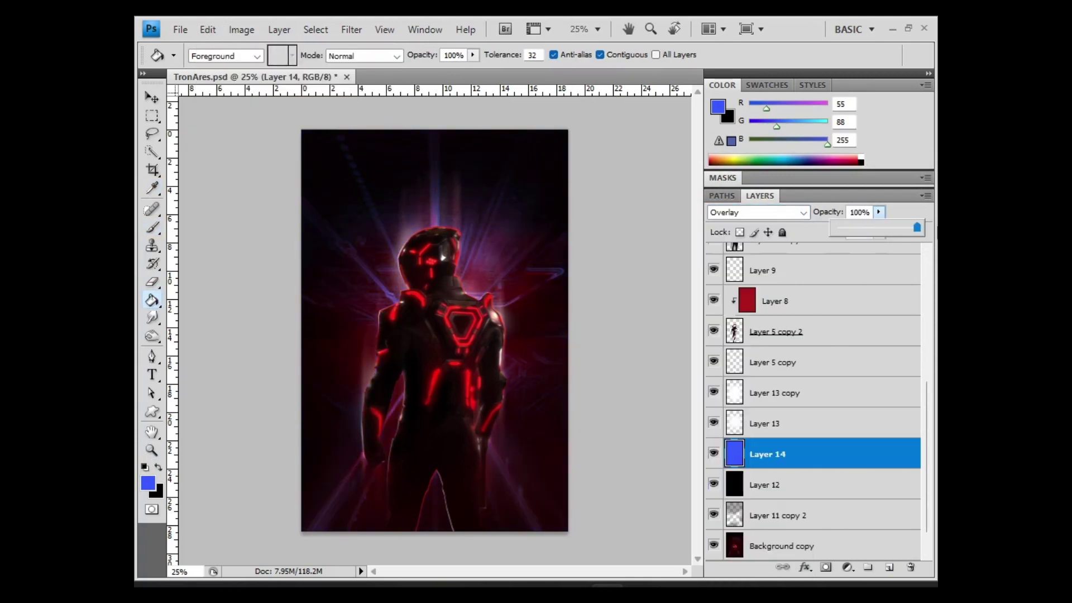
- Merge red Layer 8 with Layer 5 copy 2, duplicate it and apply a filter
left_click(805, 332)
left_click(797, 391, "shift")
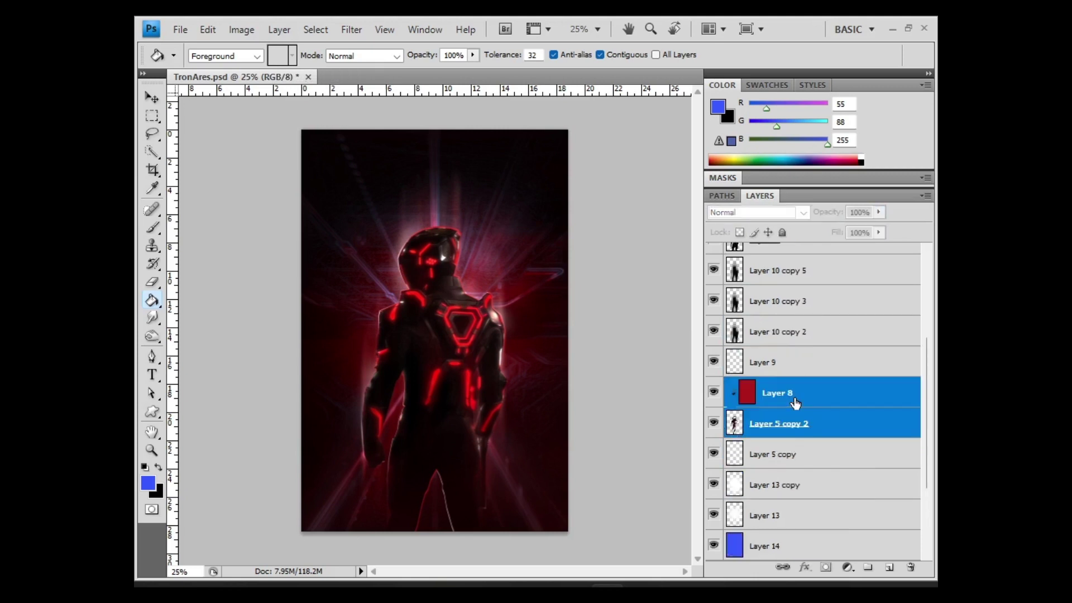
key("ctrl+e")
key("ctrl+j")
left_click(352, 30)
left_click(380, 43)
- Raise Layer 8 copy in the stack, set it to Screen, stretch it, and erase parts of the streaks
mouse_move(776, 411)
left_mouse_down()
mouse_move(772, 183)
mouse_move(789, 318)
left_mouse_up()
left_click(803, 213)
left_click(726, 363)
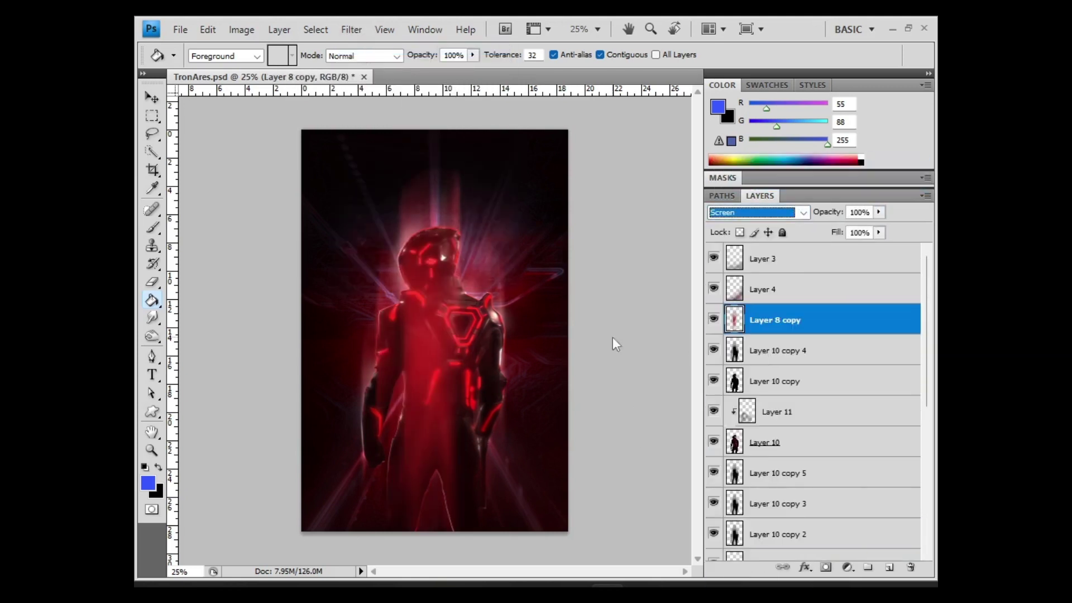
key("ctrl+t")
key("Return")
key("e")
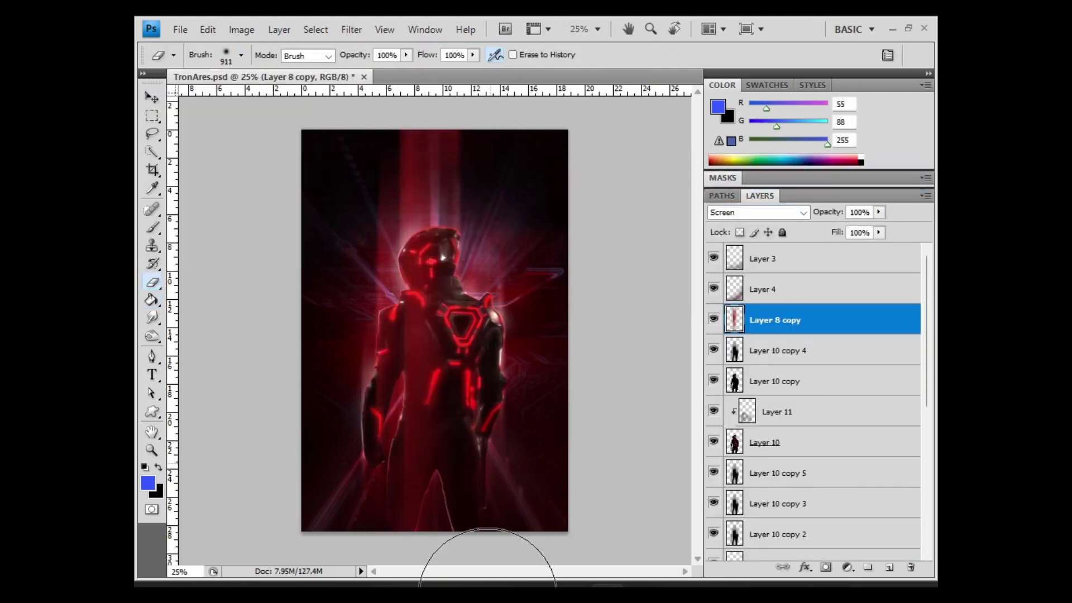
left_click_drag(550, 564, 634, 503)
- Add a new empty layer above the blue Layer 14
scroll(810, 447, "down", 5)
left_click(810, 424)
left_click(889, 567)
- Fill the new layer above Layer 14 with black
key("x")
key("g")
left_click(475, 269)
left_click(208, 29)
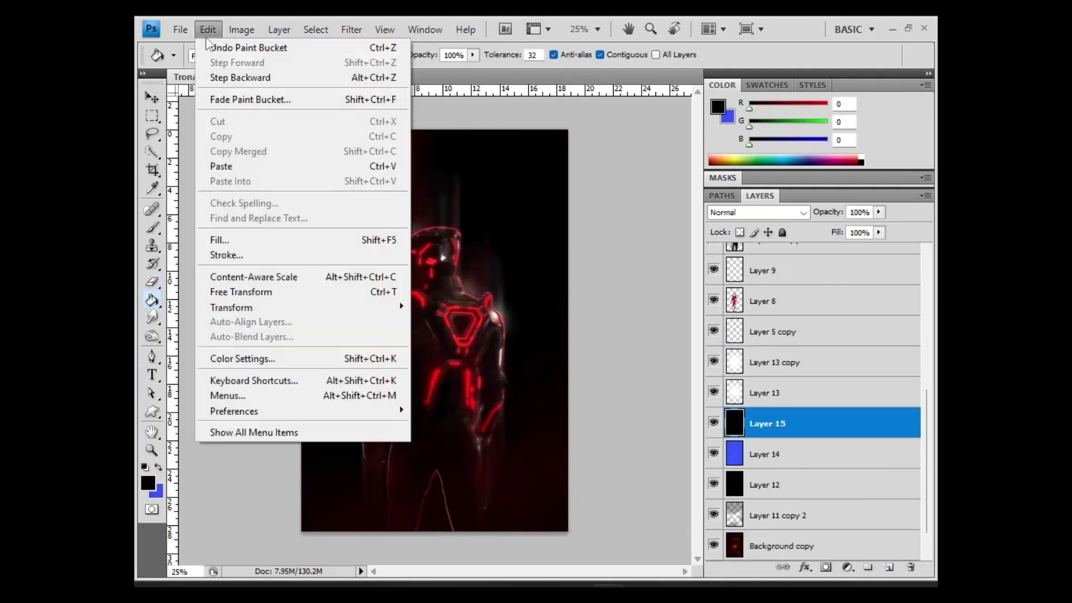
- On a new layer, fill a thin strip at the top of the poster with white
left_click(890, 567)
left_click(144, 467)
key("x")
key("m")
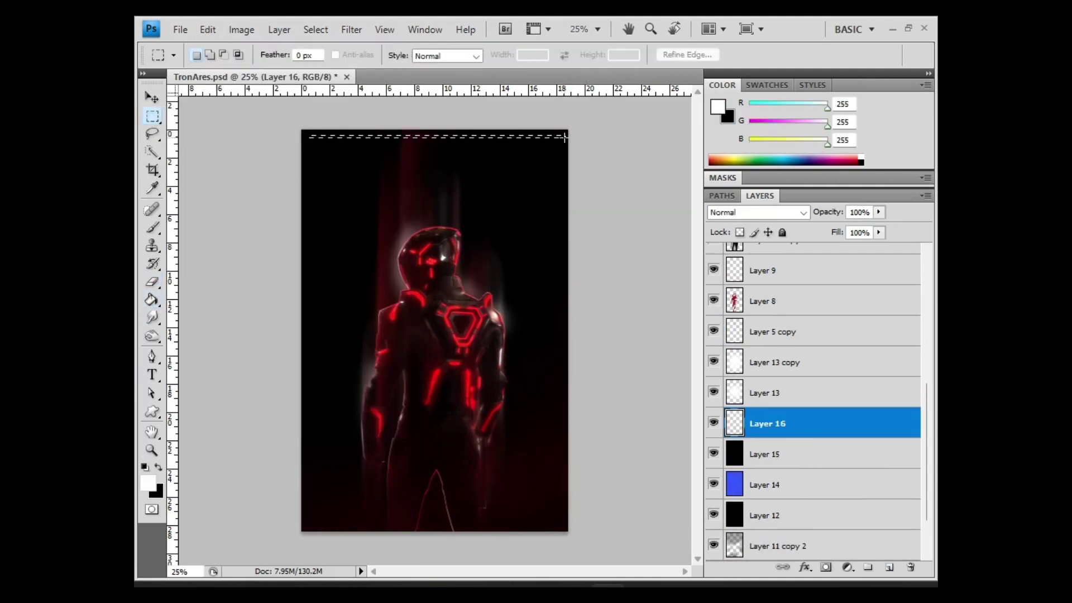
key("g")
left_click(385, 134)
key("m")
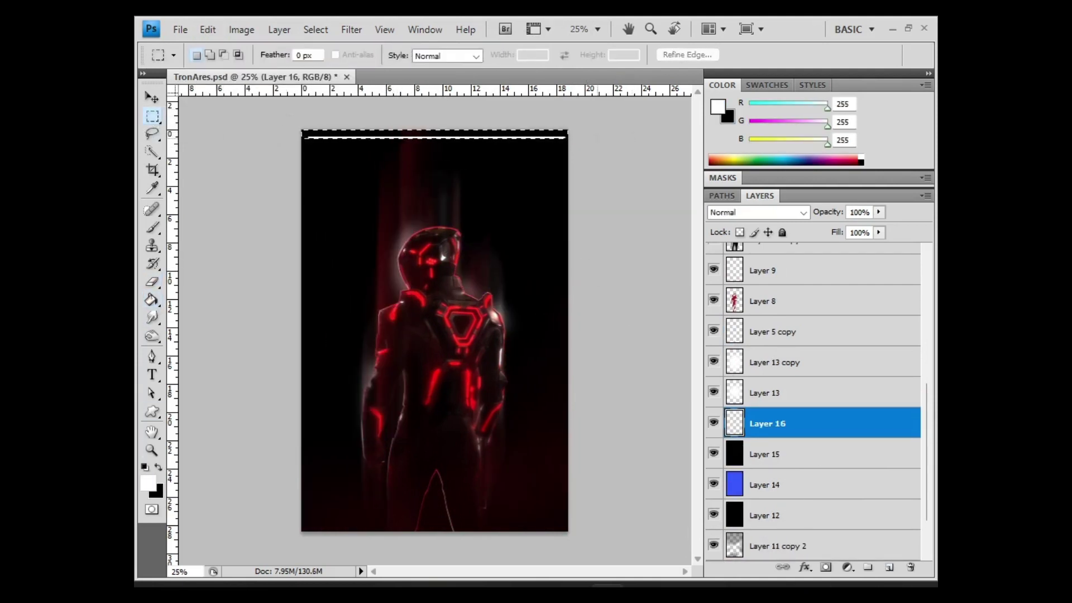
- Duplicate the white line, rotate a copy to vertical and position it on the canvas
key("z")
left_click(362, 197)
scroll(365, 345, "right", 10)
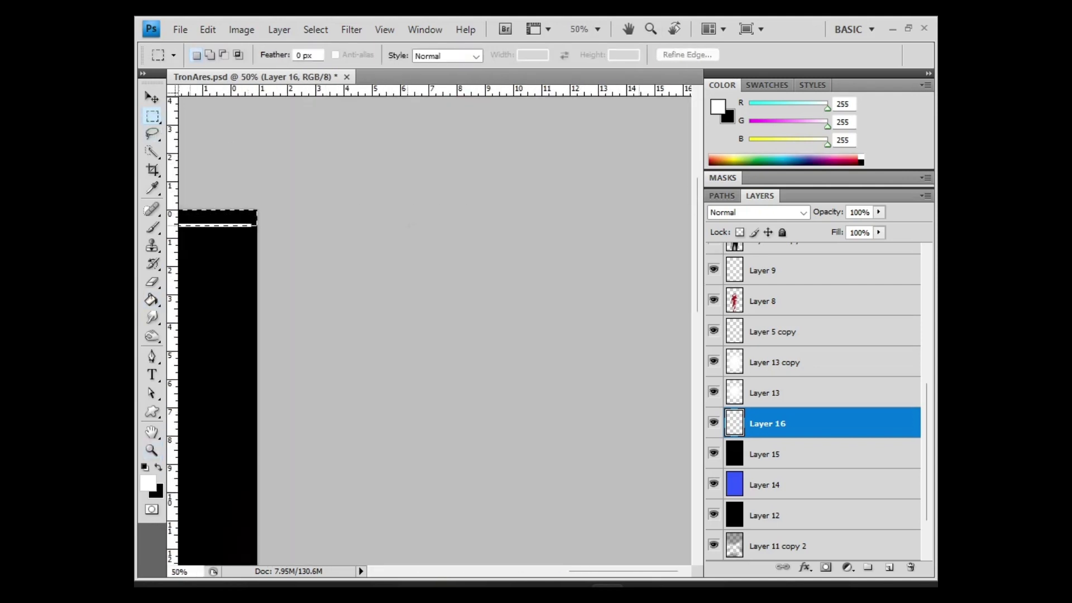
key("ctrl+minus")
key("v")
left_click_drag(374, 214, 385, 250, "alt")
key("ctrl+t")
left_click_drag(616, 252, 442, 423, "shift")
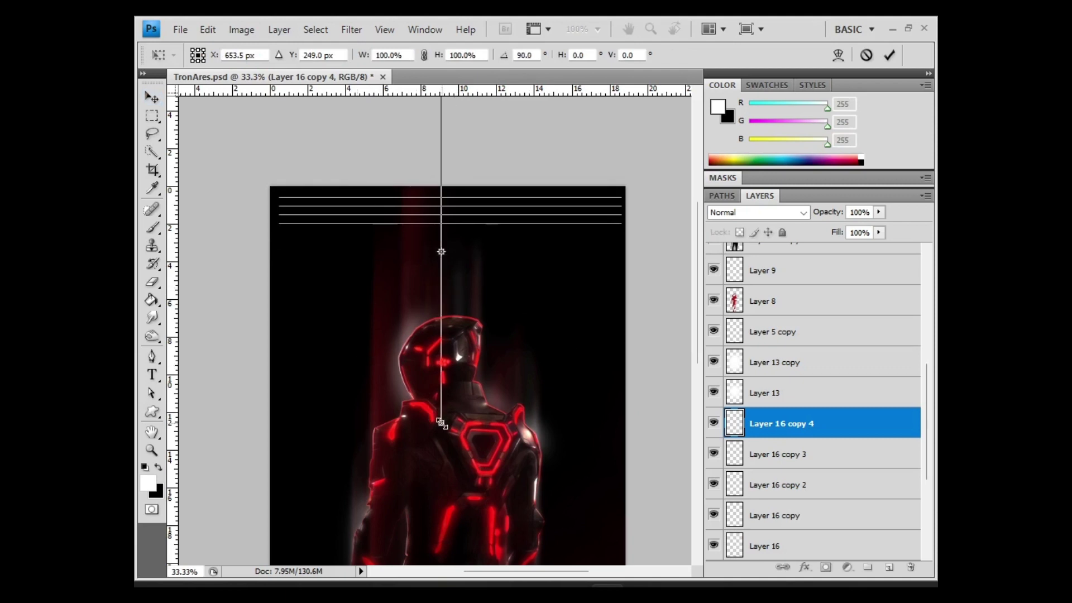
key("Return")
left_click_drag(472, 136, 347, 248)
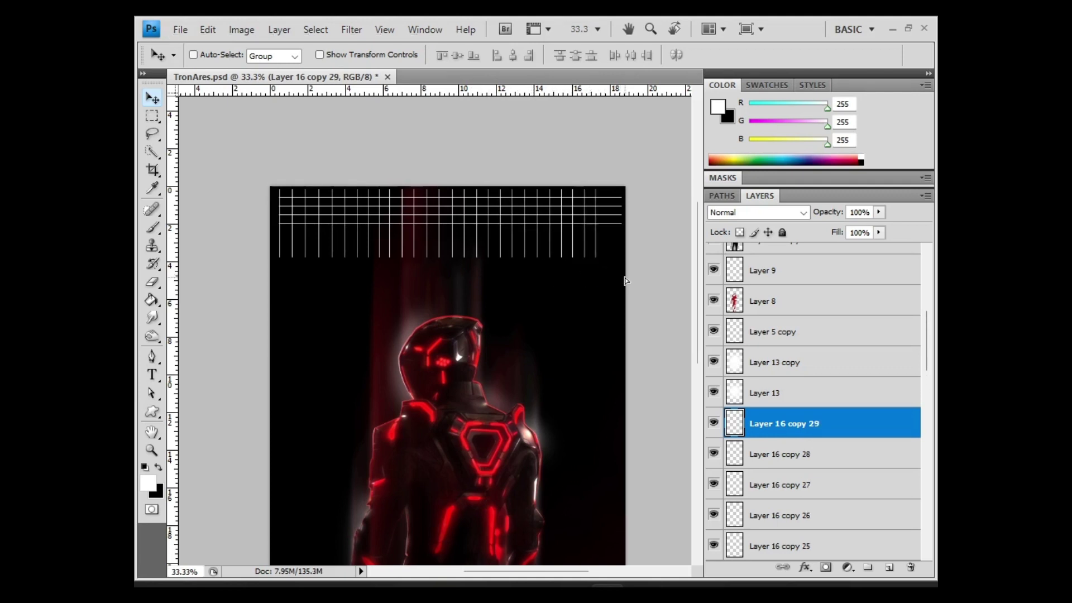
- Merge all the white grid line layers into one layer
left_click_drag(782, 423, 810, 499)
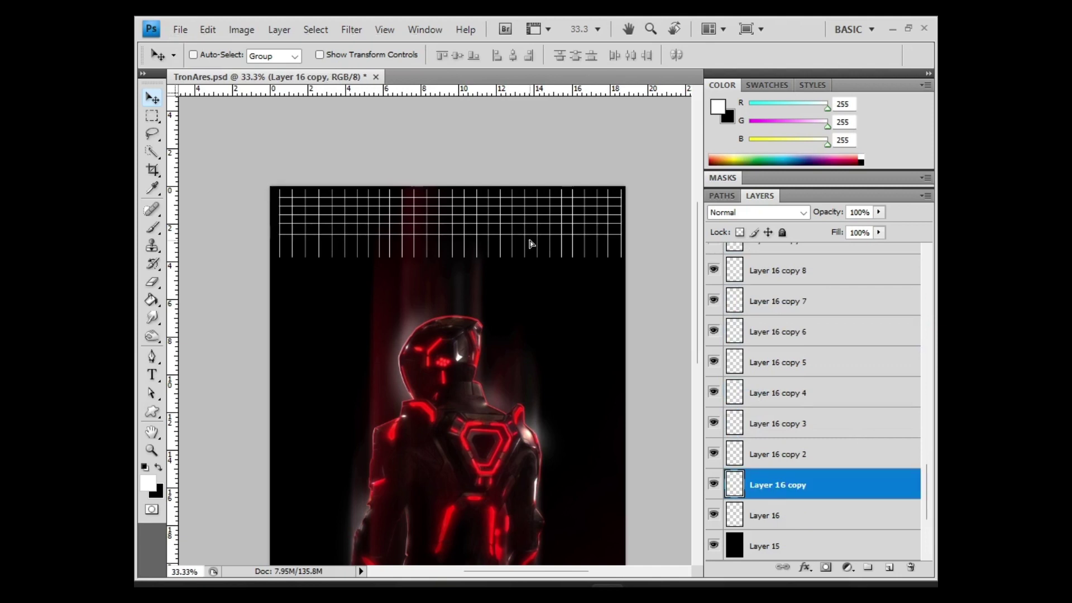
scroll(740, 396, "up", 3)
left_click(782, 361)
scroll(818, 316, "up", 10)
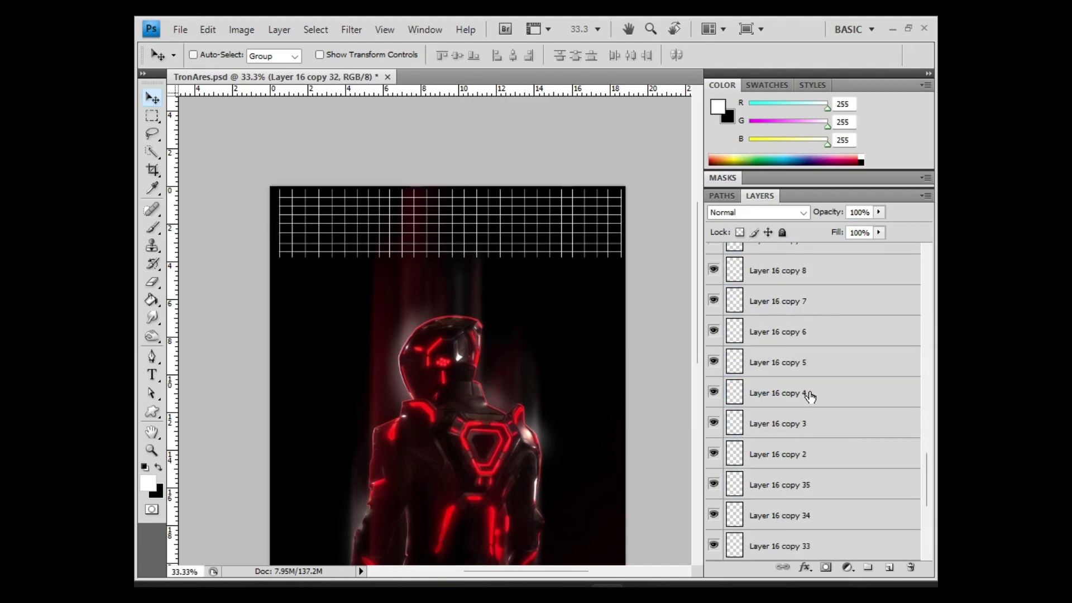
scroll(809, 395, "down", 5)
key("m")
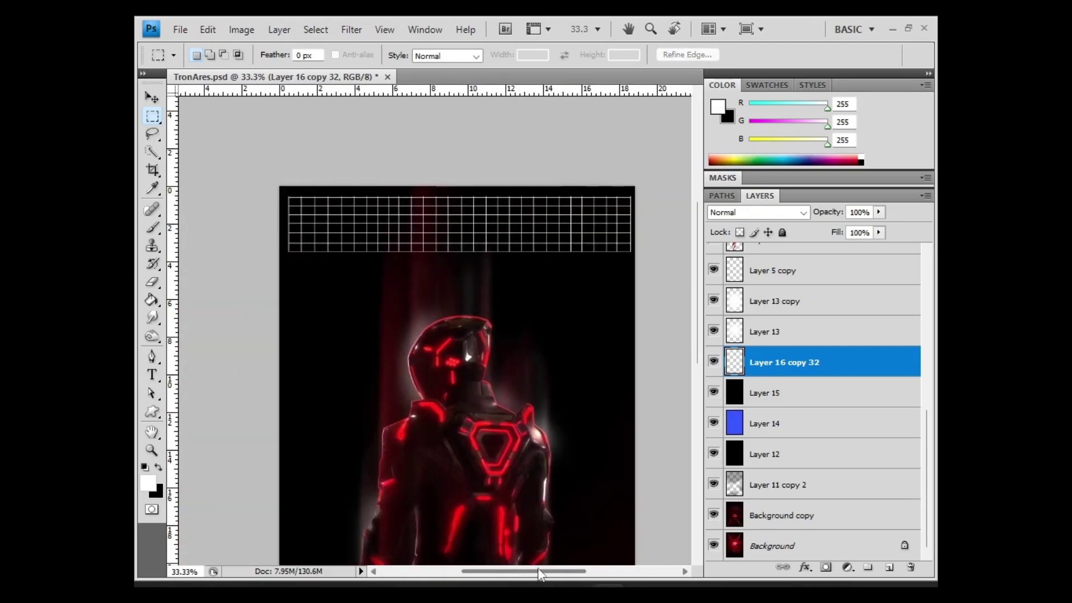
- Nudge the grid up, duplicate it, and flip the copy vertically
key("v")
left_click_drag(614, 262, 614, 253)
left_click_drag(533, 218, 533, 241)
left_click(208, 29)
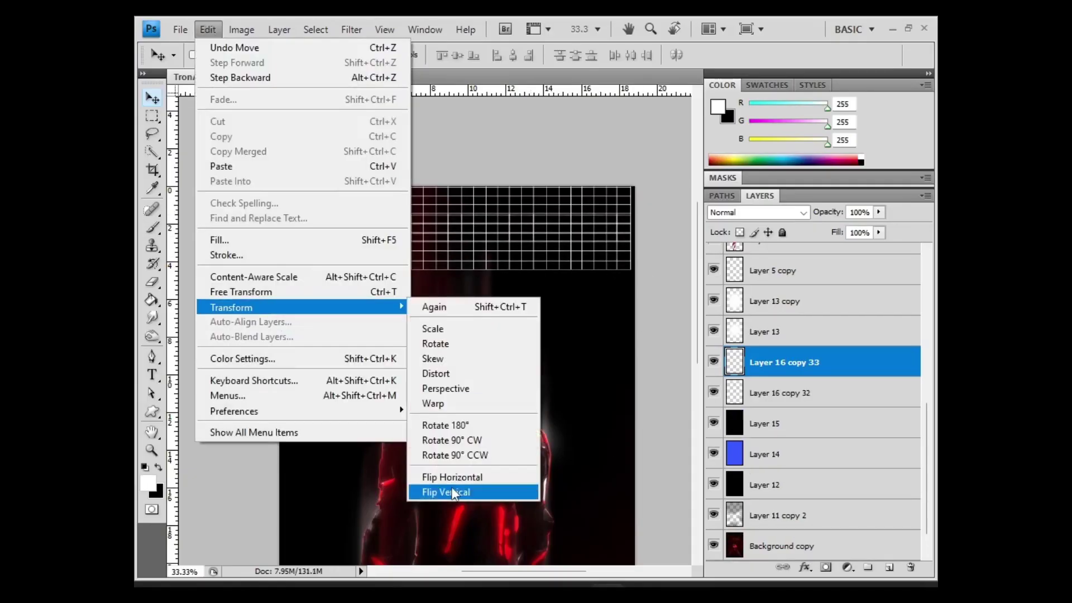
left_click(510, 488)
key("z")
left_click(326, 209)
left_click(152, 97)
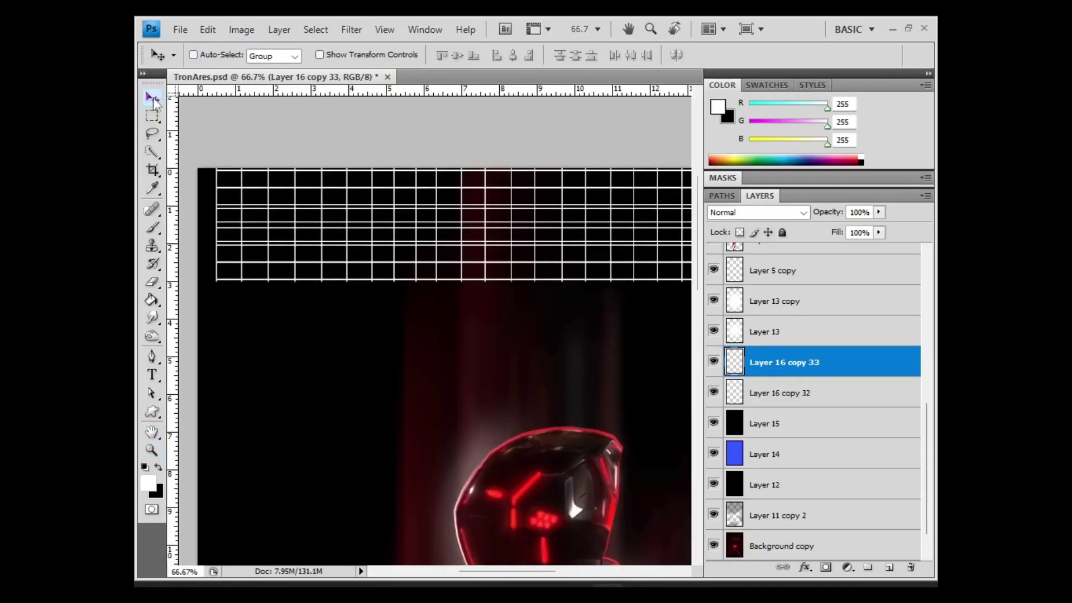
- Merge the original and flipped grid halves into a single layer
left_click(831, 388, "shift")
key("ctrl+e")
key("z")
left_click(397, 355, "alt")
key("v")
key("ctrl+z")
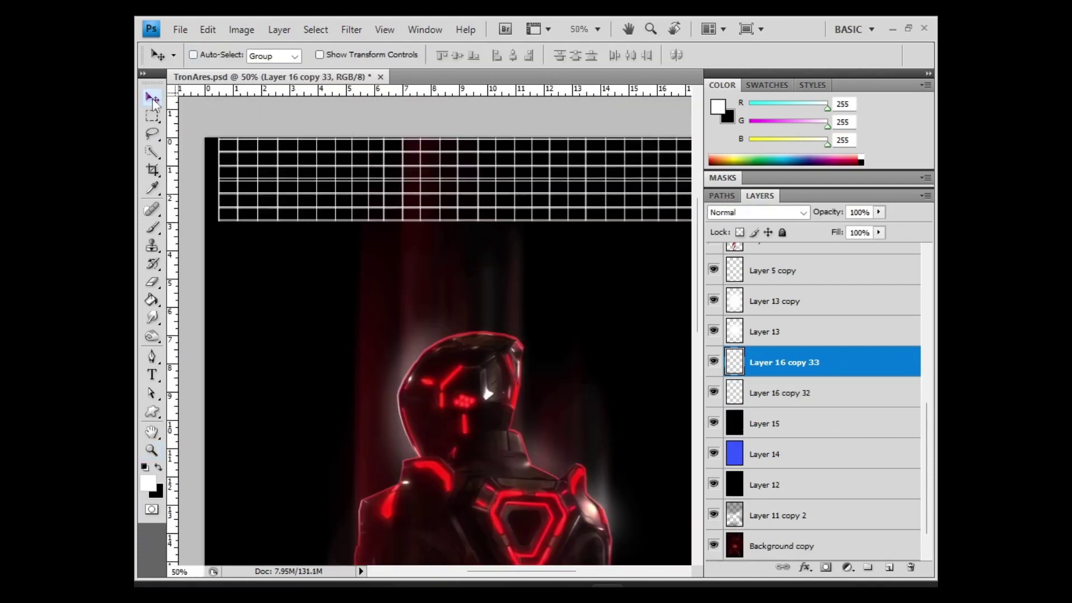
key("ctrl+e")
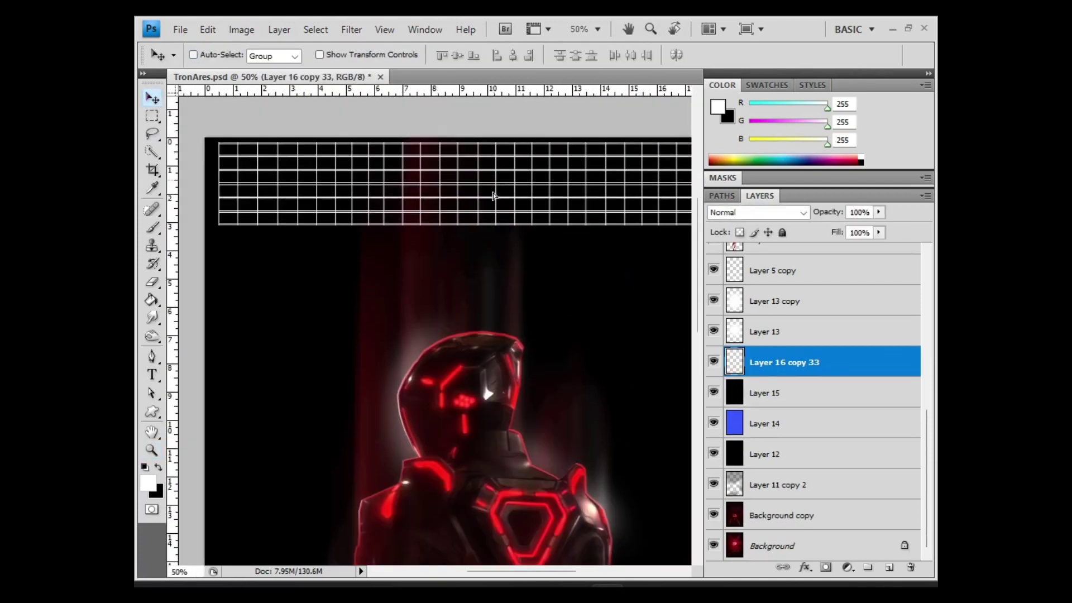
- Alt-drag copies of the grid downward repeatedly until it covers the whole poster
left_click_drag(490, 192, 494, 332)
scroll(494, 333, "down", 3)
left_click_drag(497, 291, 505, 341)
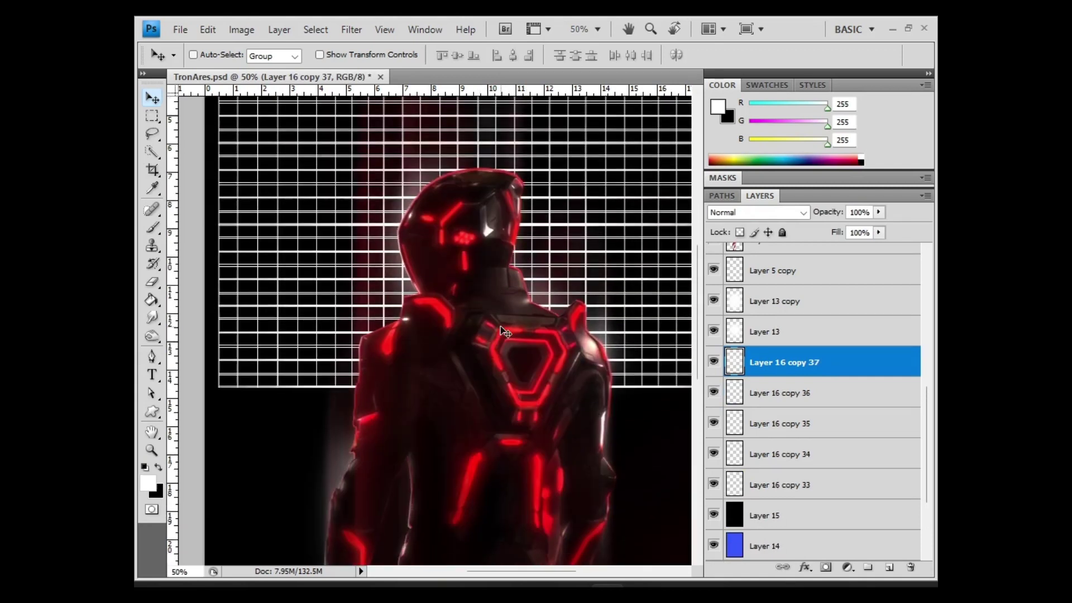
scroll(505, 340, "down", 2)
left_click_drag(363, 268, 365, 296)
scroll(324, 285, "down", 2)
scroll(307, 311, "down", 1)
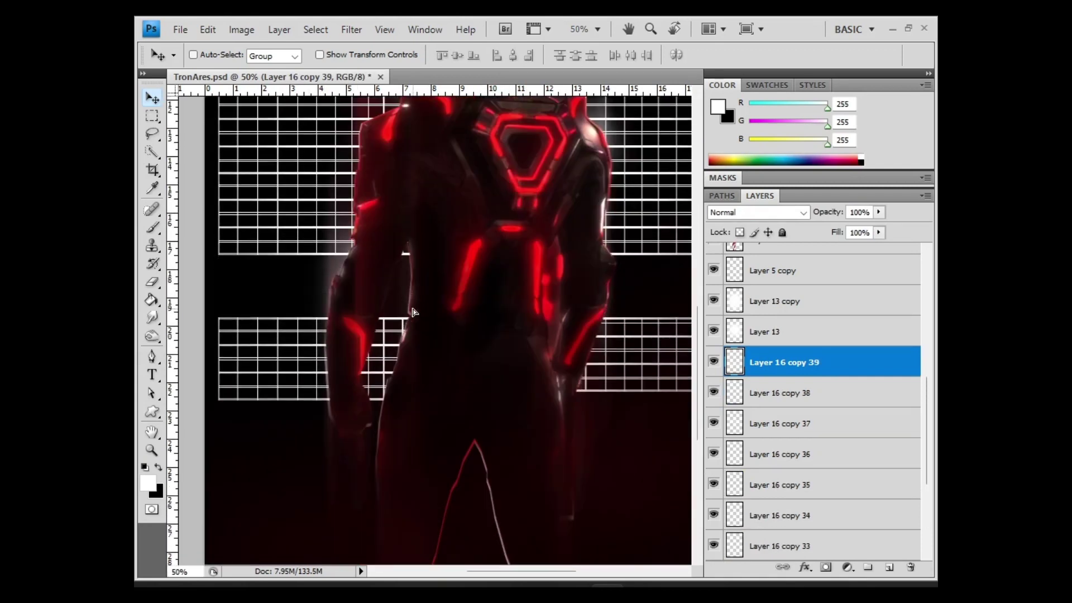
mouse_move(354, 257)
left_mouse_down()
mouse_move(354, 361)
mouse_move(342, 402)
left_mouse_up()
scroll(354, 360, "down", 1)
scroll(346, 391, "down", 1)
left_click(341, 402, "alt")
scroll(816, 446, "down", 5)
- Merge all grid copies into one layer and adjust it with Free Transform
left_click(819, 479, "shift")
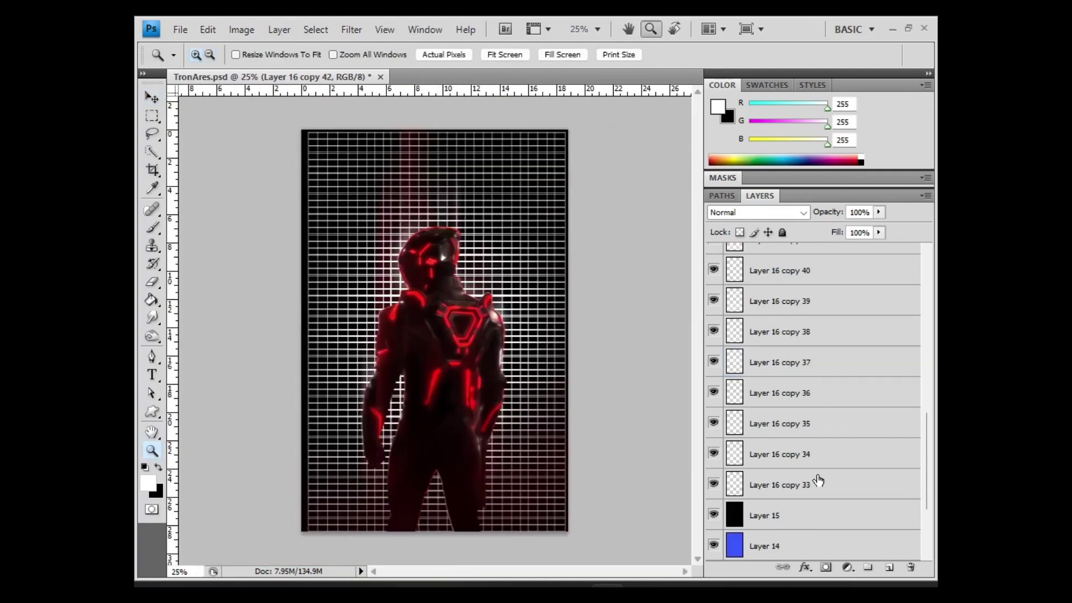
key("ctrl+e")
key("ctrl+t")
key("Return")
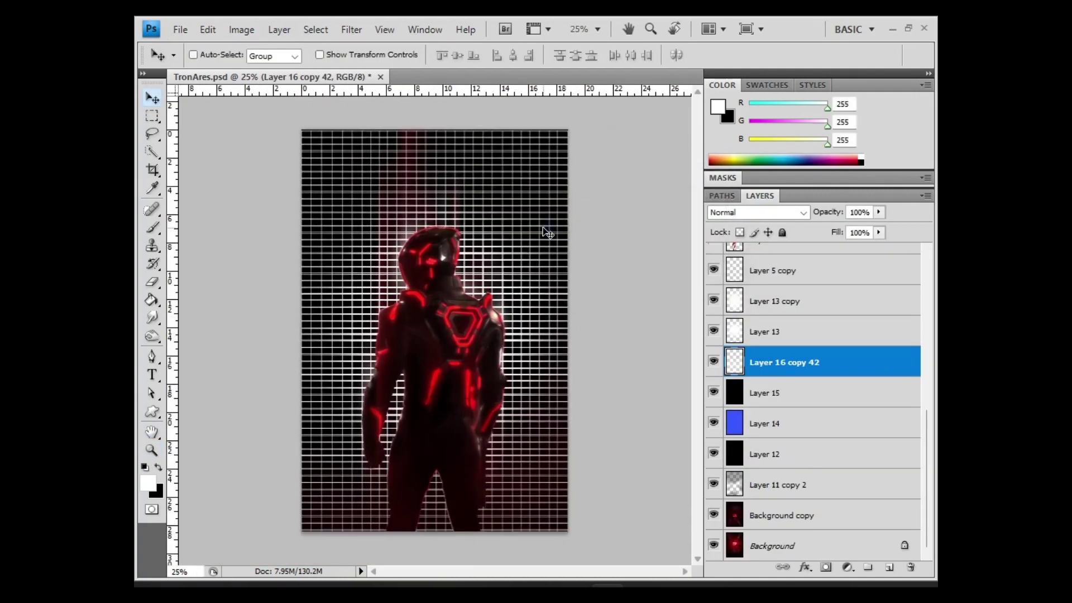
left_click(758, 213)
- Set the grid to Overlay and hide black Layers 12 and 15 and blue Layer 14
left_click(726, 252)
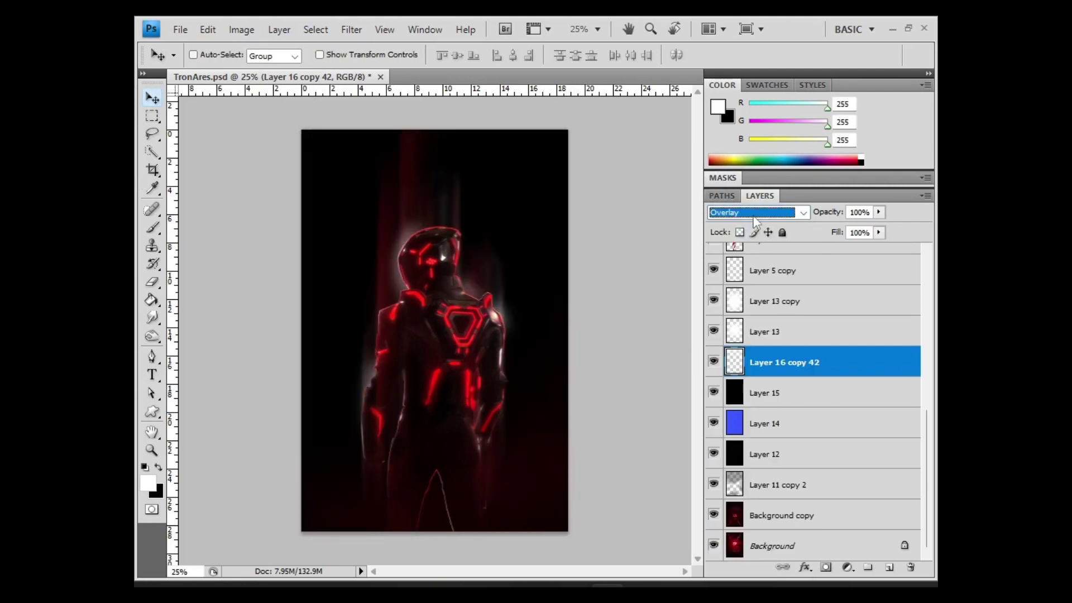
left_click(714, 454)
left_click(722, 458)
left_click(765, 393)
left_click(713, 392)
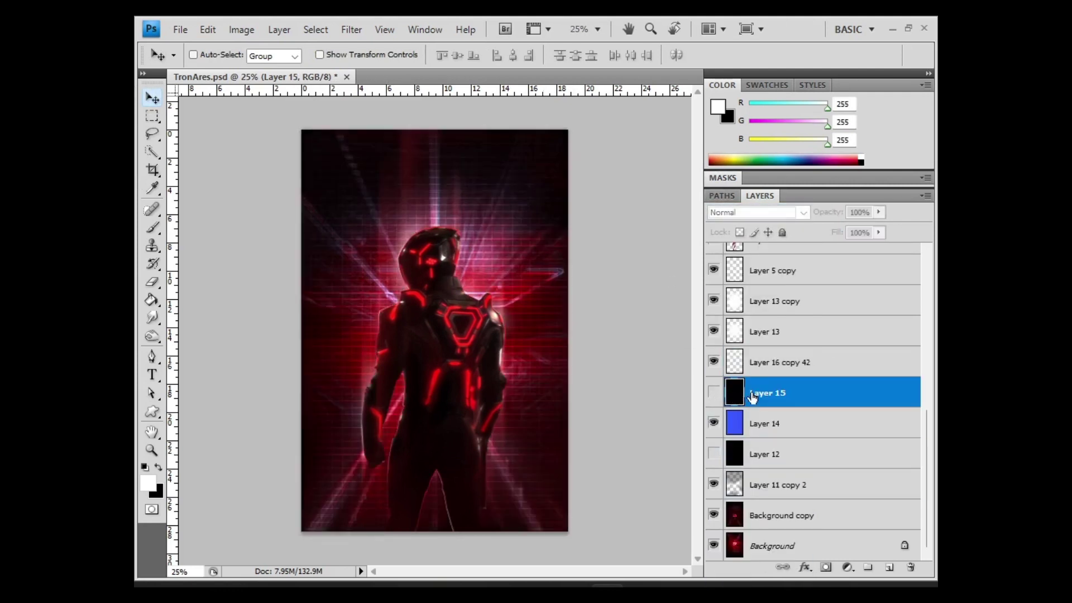
left_click(785, 366)
left_click(714, 423)
left_click(737, 485)
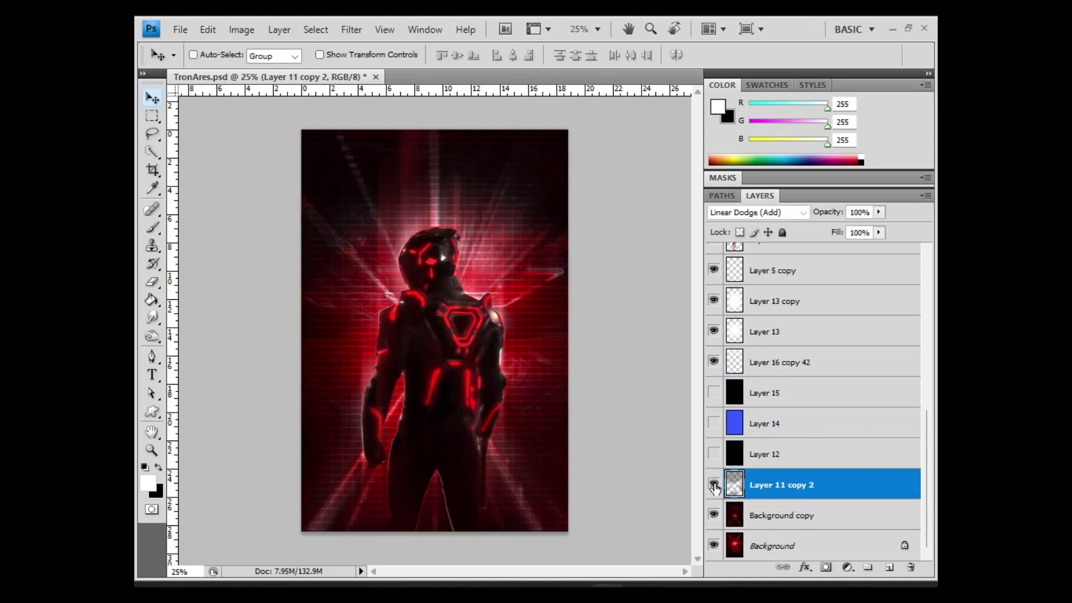
- Refill the tint Layer 14 with cyan
left_click(765, 423)
key("g")
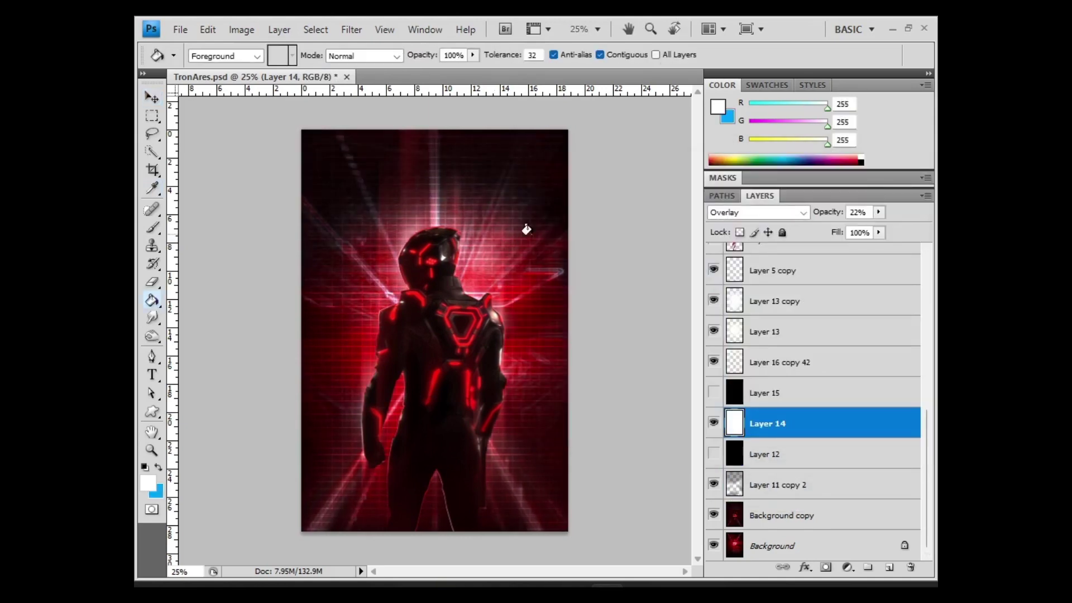
left_click(400, 330)
- Show black Layer 15 in Soft Light at 20% opacity and delete hidden Layer 12
left_click(713, 392)
left_click(770, 393)
left_click(756, 212)
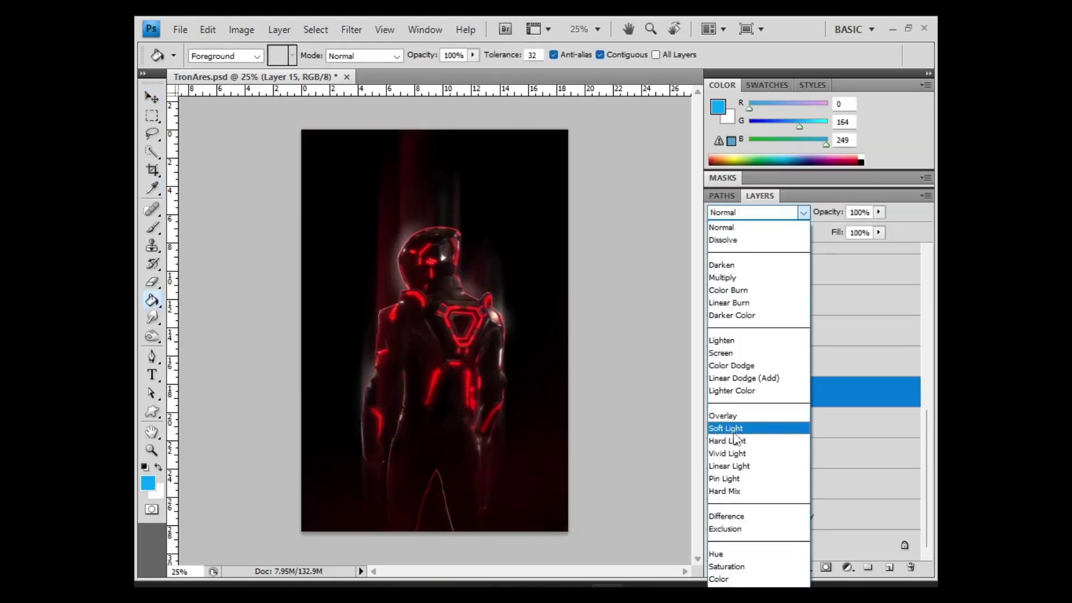
left_click(729, 426)
left_click_drag(878, 212, 815, 227)
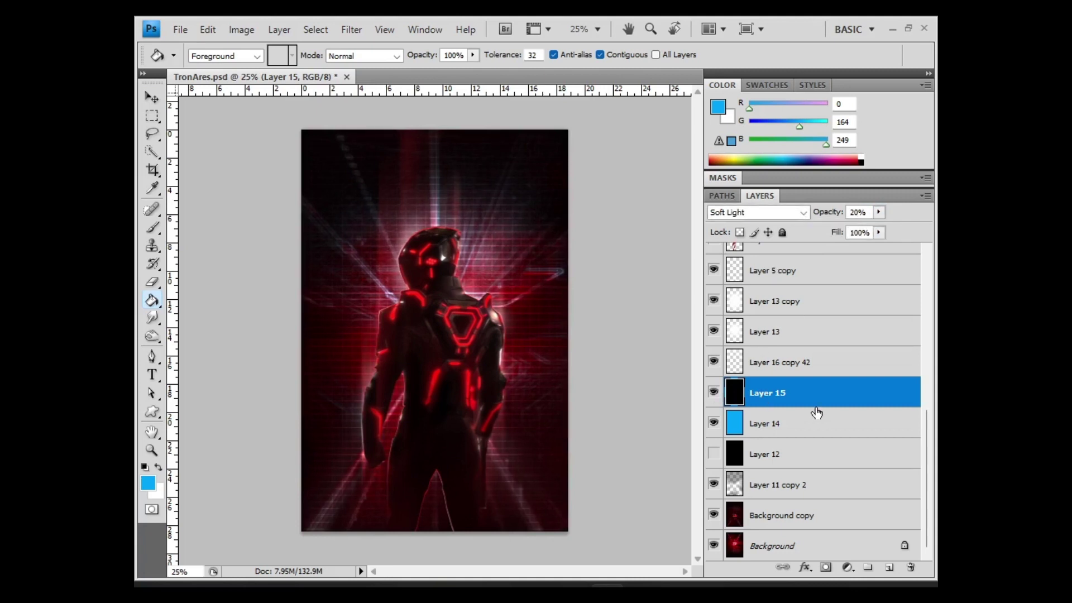
left_click_drag(765, 454, 911, 568)
- Paint a white glow behind the figure on a new Overlay layer
left_click(765, 423)
key("ctrl+shift+alt+n")
key("x")
key("b")
left_click(436, 312)
left_click(757, 212)
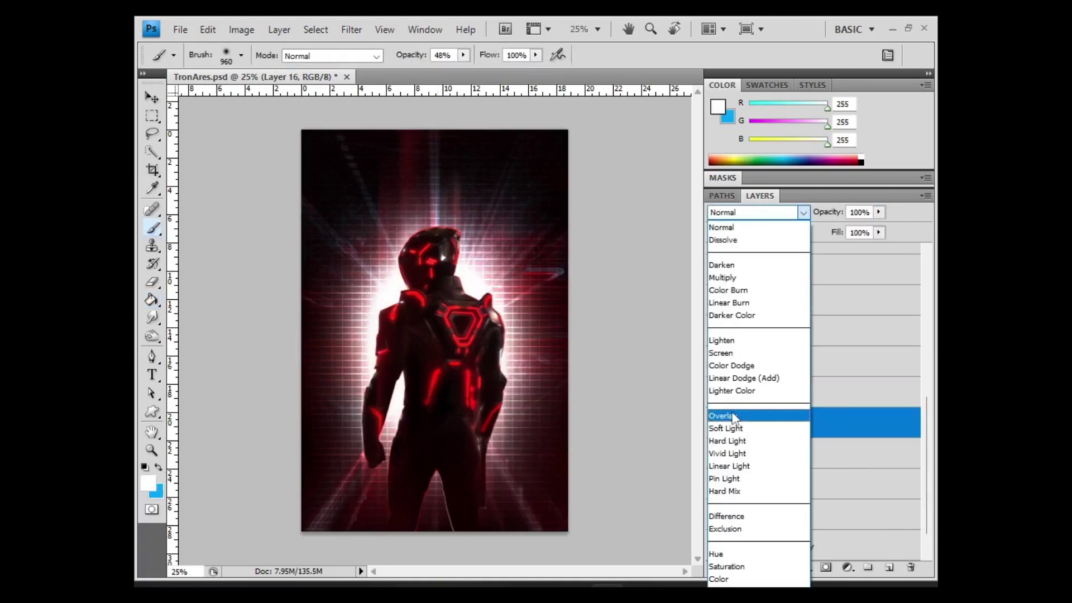
left_click(726, 414)
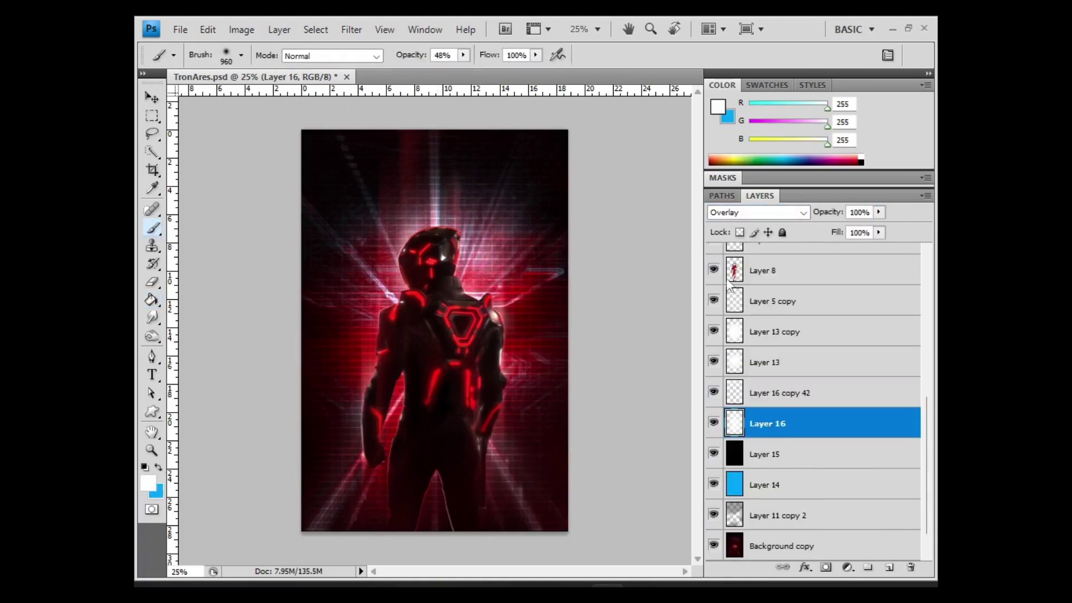
- Raise the cyan Layer 14's opacity to 50%
scroll(783, 472, "down", 1)
left_click(825, 463)
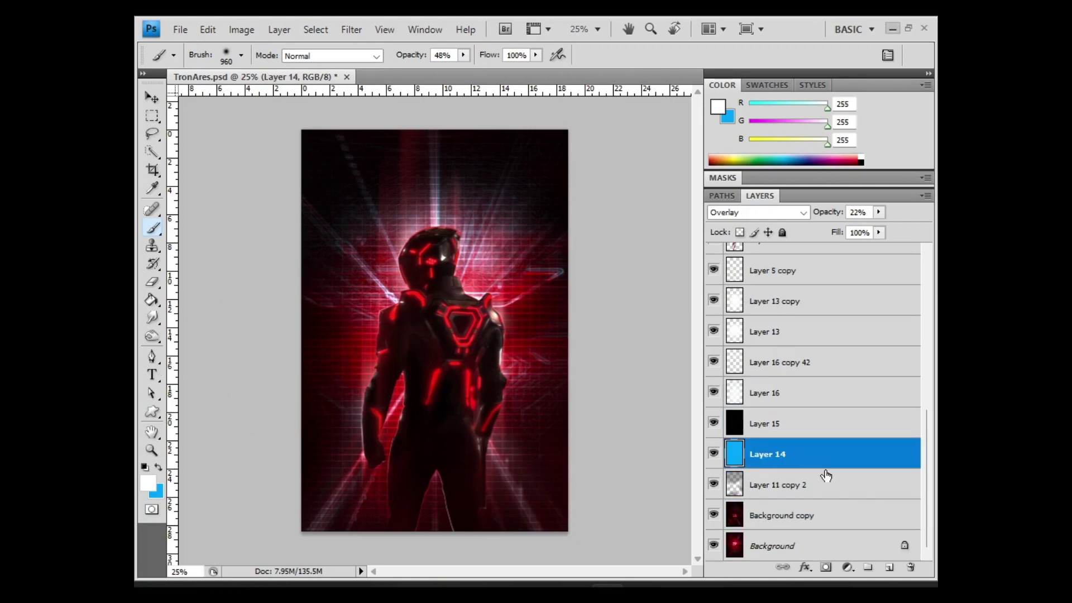
left_click_drag(878, 213, 887, 232)
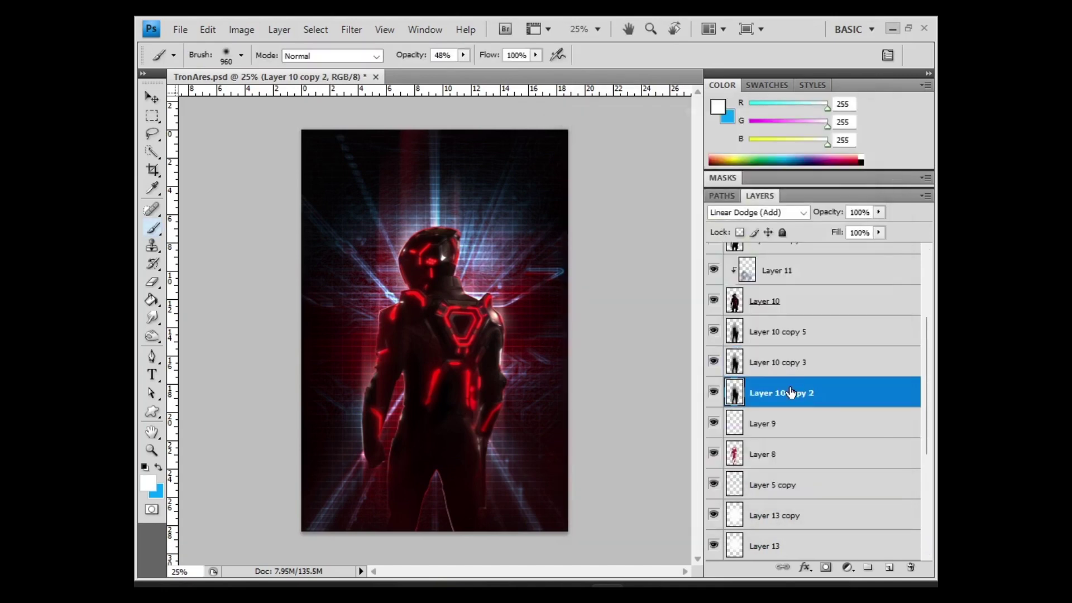
- Select the Layer 10 copy layers, switch to the Eraser, and make Layer 8 visible again
scroll(799, 391, "up", 3)
left_click(777, 301)
left_click(771, 332)
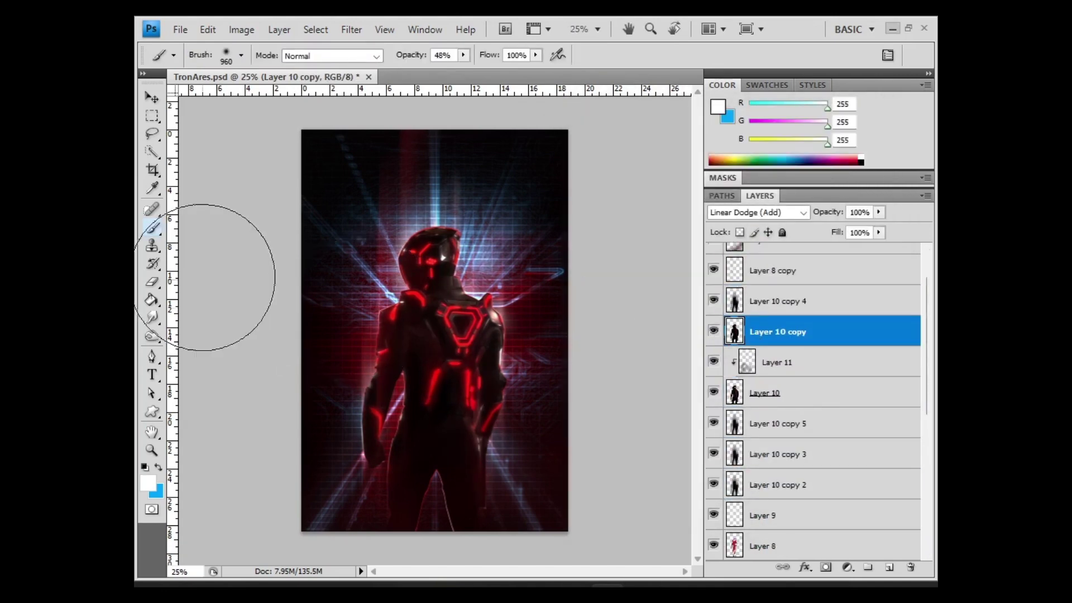
key("e")
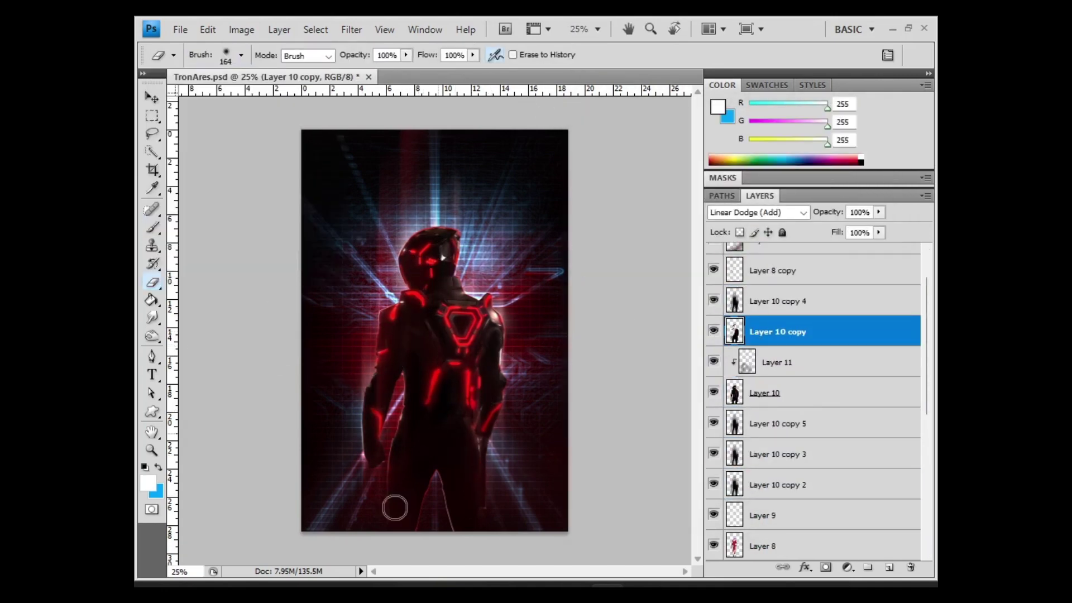
scroll(718, 419, "down", 4)
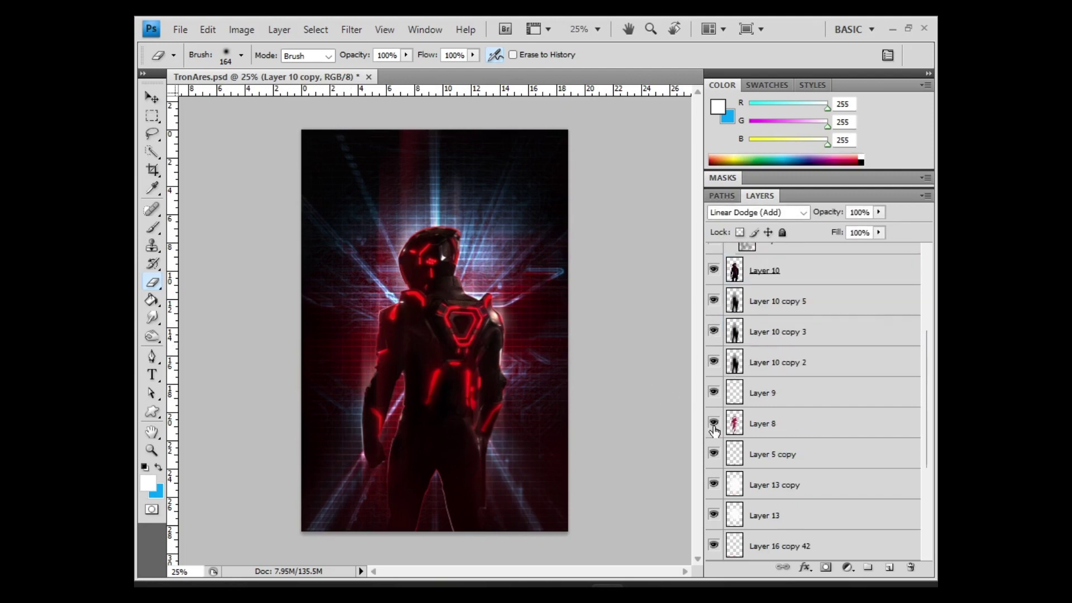
left_click(715, 424)
- Move Layer 16 copy 43 to the top of the layer stack
scroll(810, 441, "down", 4)
scroll(782, 491, "down", 2)
mouse_move(778, 511)
left_mouse_down()
mouse_move(778, 45)
mouse_move(756, 280)
left_mouse_up()
- Set the eraser to 504 px at 55% opacity, show Layer 11 copy 2, and select Background copy
right_click(200, 94)
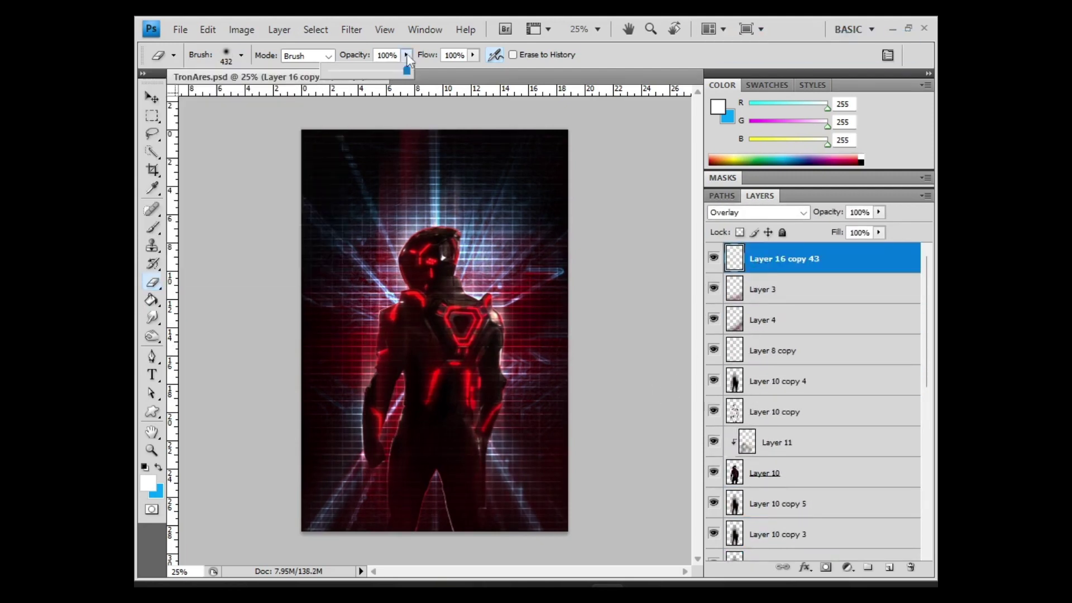
key("5")
key("5")
scroll(815, 368, "down", 5)
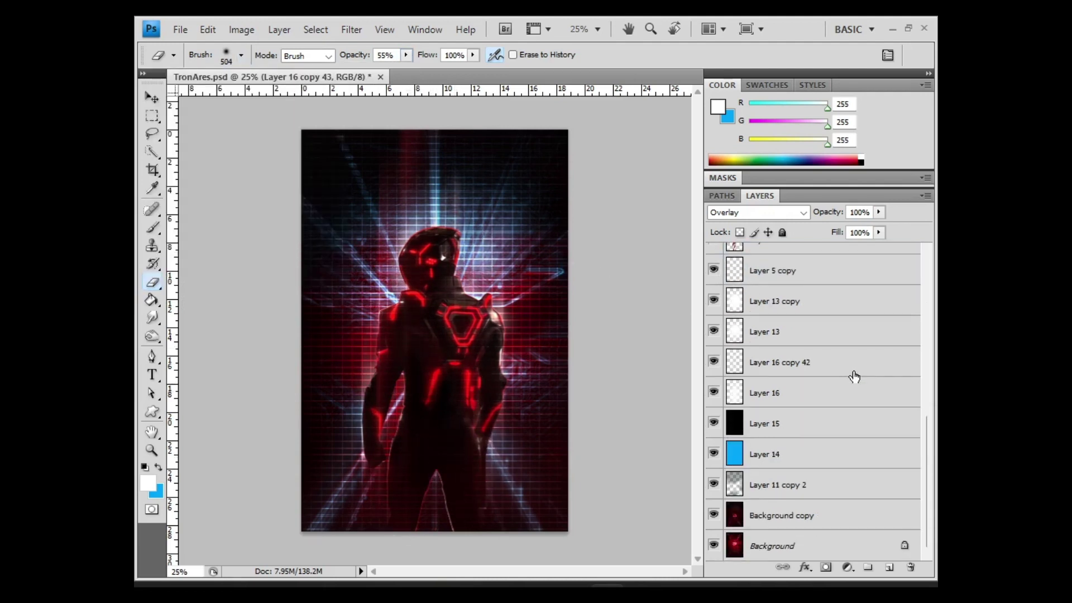
left_click(714, 484)
left_click(782, 515)
- Add a new layer filled with black and lower its opacity to a faint level
key("ctrl+shift+alt+n")
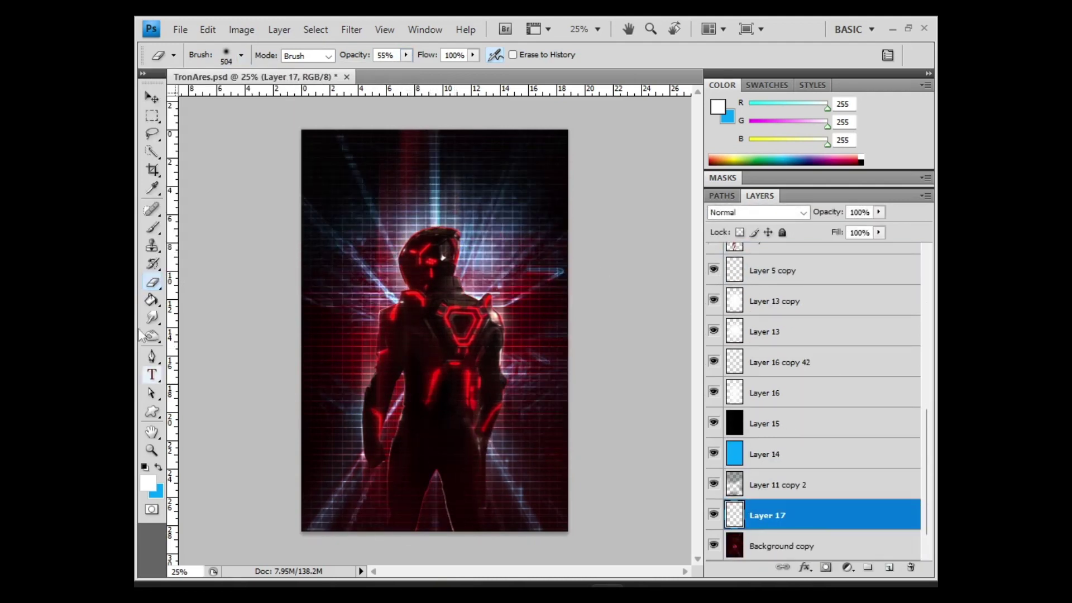
key("g")
key("d")
key("alt+BackSpace")
left_click_drag(829, 231, 804, 231)
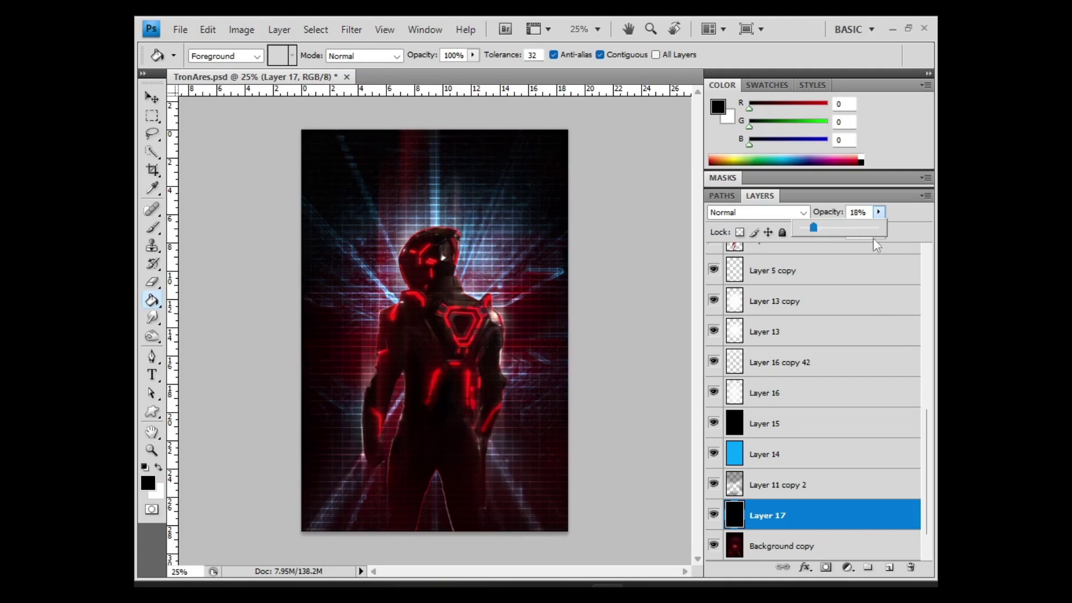
scroll(802, 338, "up", 5)
- On a new top layer, fill a thin vertical strip beside the head with bright red
key("ctrl+shift+alt+n")
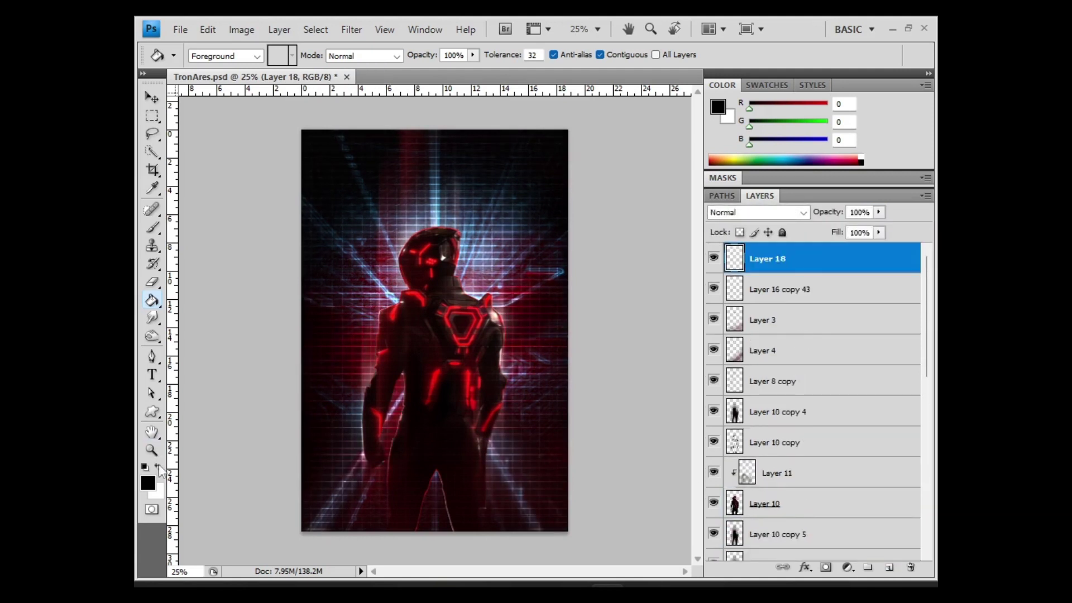
key("i")
left_click(420, 252)
key("m")
left_click_drag(385, 213, 395, 341)
key("g")
left_click(385, 247)
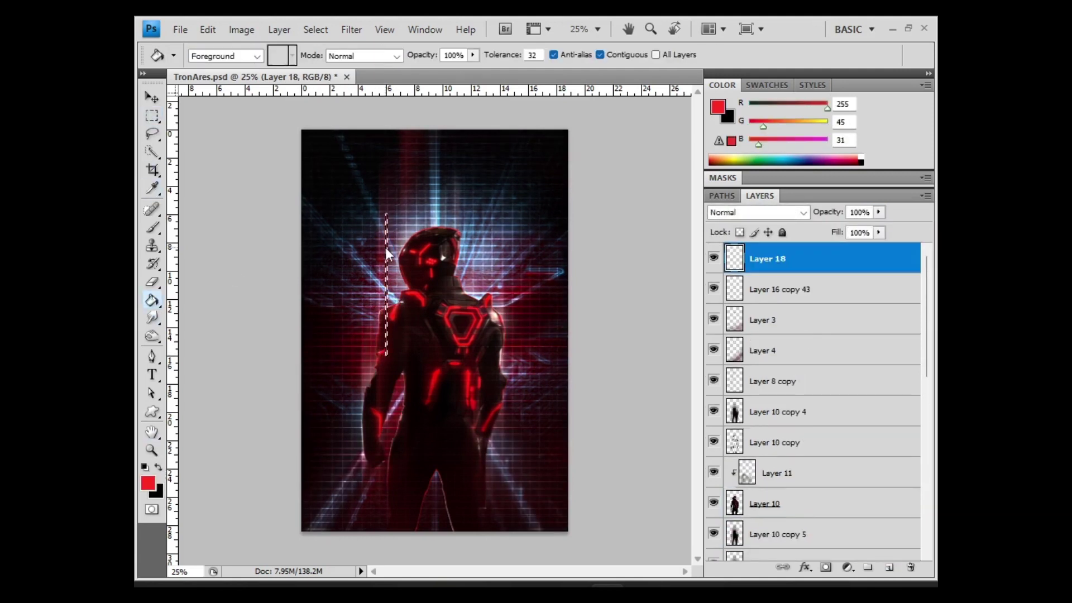
key("ctrl+d")
key("v")
- Motion-blur the red streak and set its layer to Linear Dodge (Add)
left_click(352, 29)
left_click(819, 136)
left_click(756, 213)
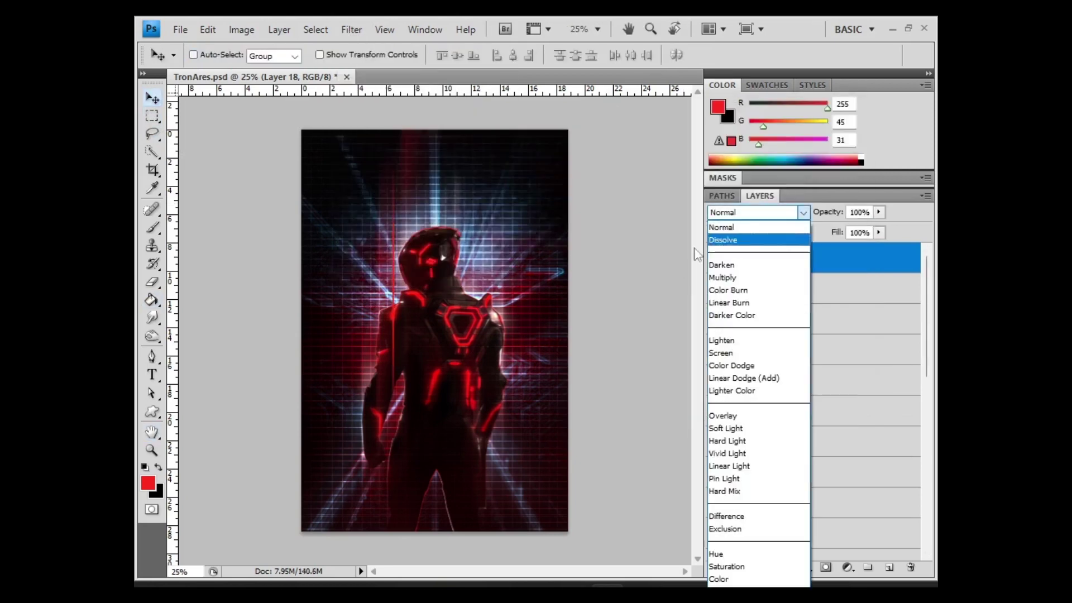
left_click(765, 371)
- Duplicate the red streak and place resized copies across the figure's right side
left_click_drag(426, 334, 519, 334)
key("ctrl+j")
left_click_drag(403, 449, 483, 414)
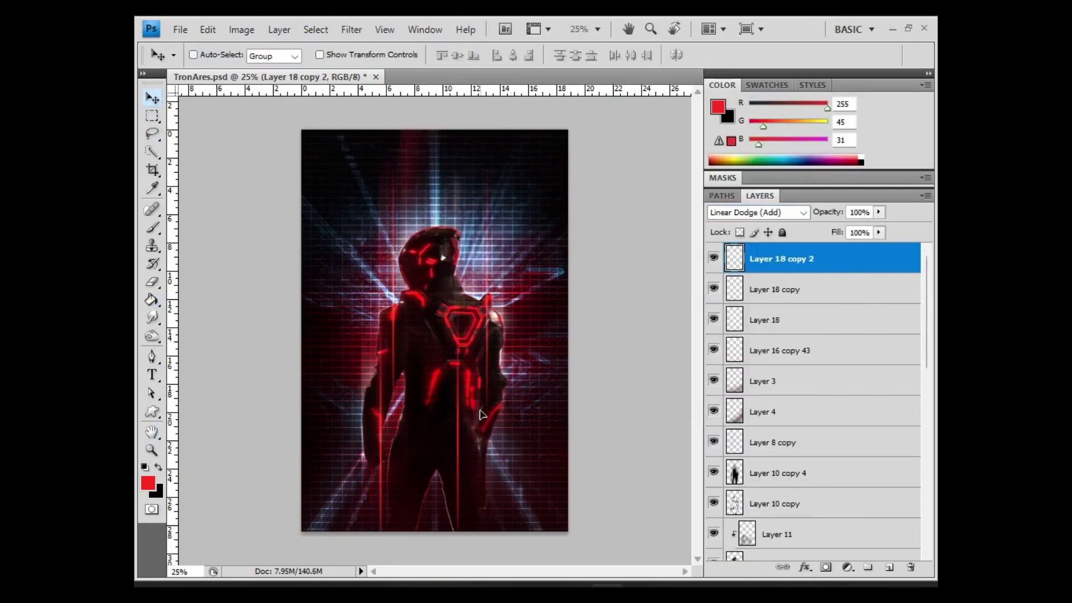
key("ctrl+j")
key("ctrl+t")
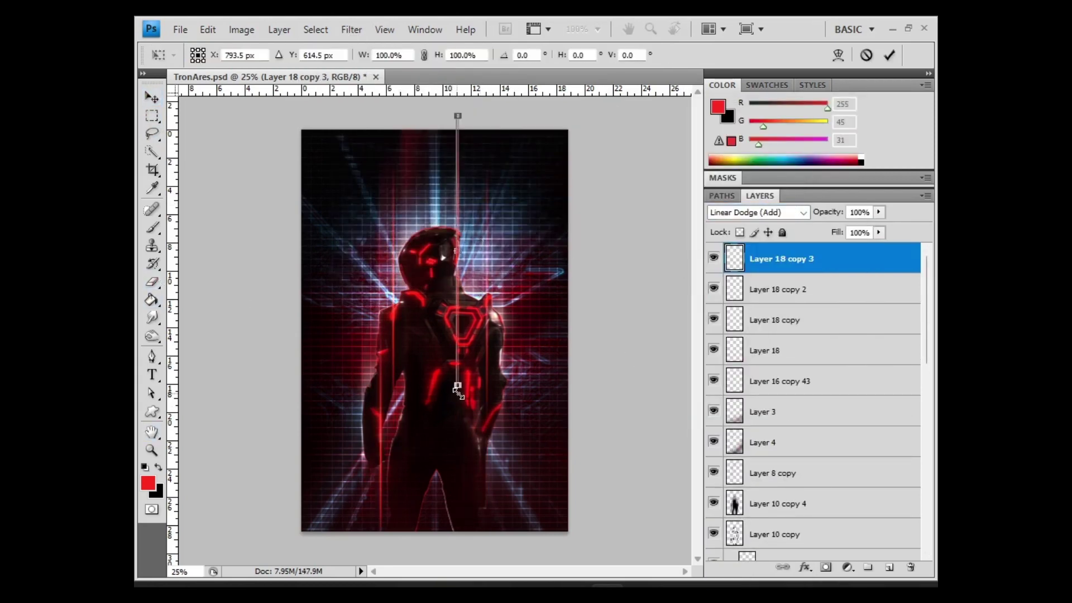
key("v")
key("Return")
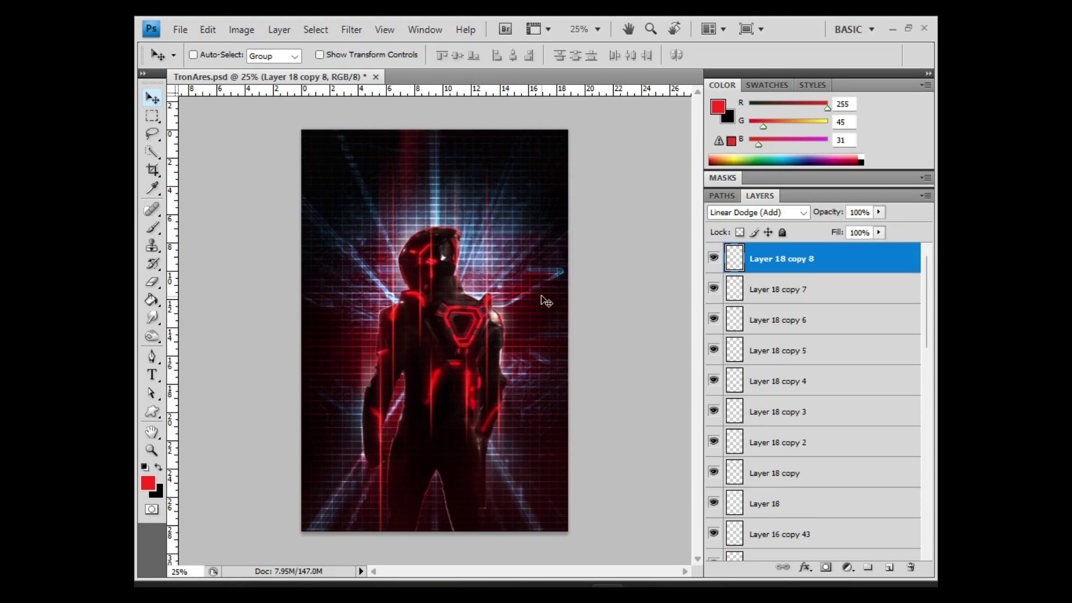
- Transform another red streak copy into position
key("ctrl+t")
key("v")
key("Return")
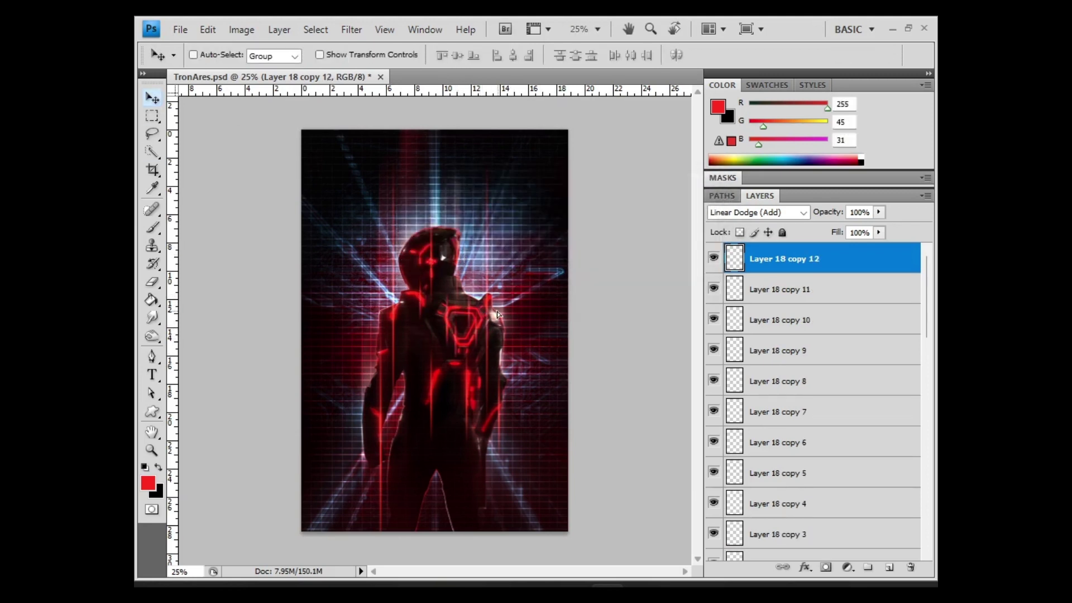
scroll(793, 414, "down", 10)
scroll(793, 413, "down", 2)
- Apply an 8.0-pixel Gaussian Blur to the Background copy layer
left_click(786, 444)
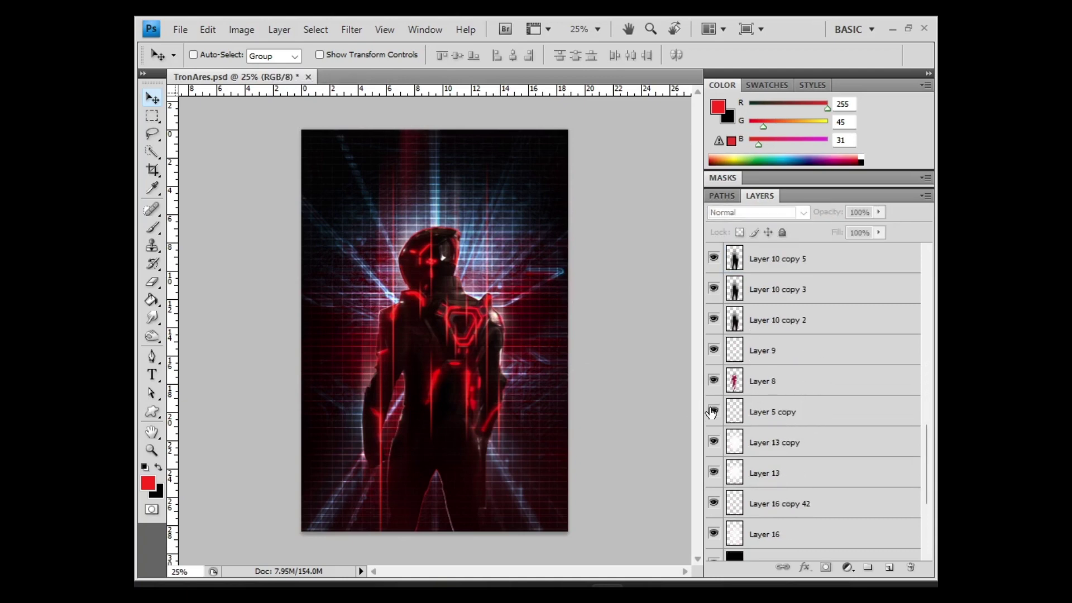
scroll(787, 444, "down", 5)
left_click(766, 546, "shift")
left_click(352, 29)
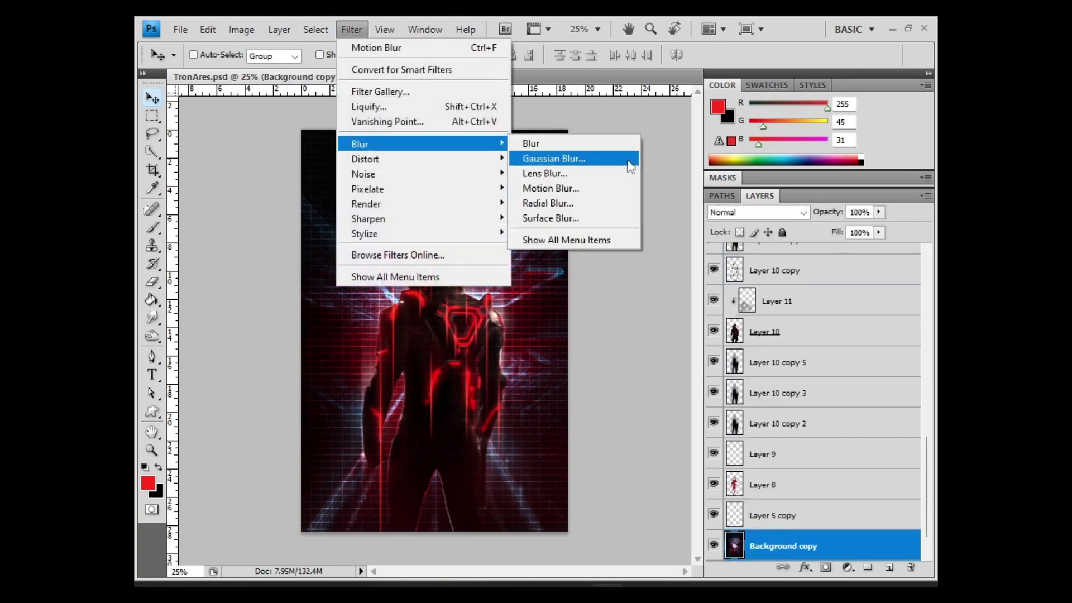
left_click(585, 158)
left_click_drag(646, 386, 636, 388)
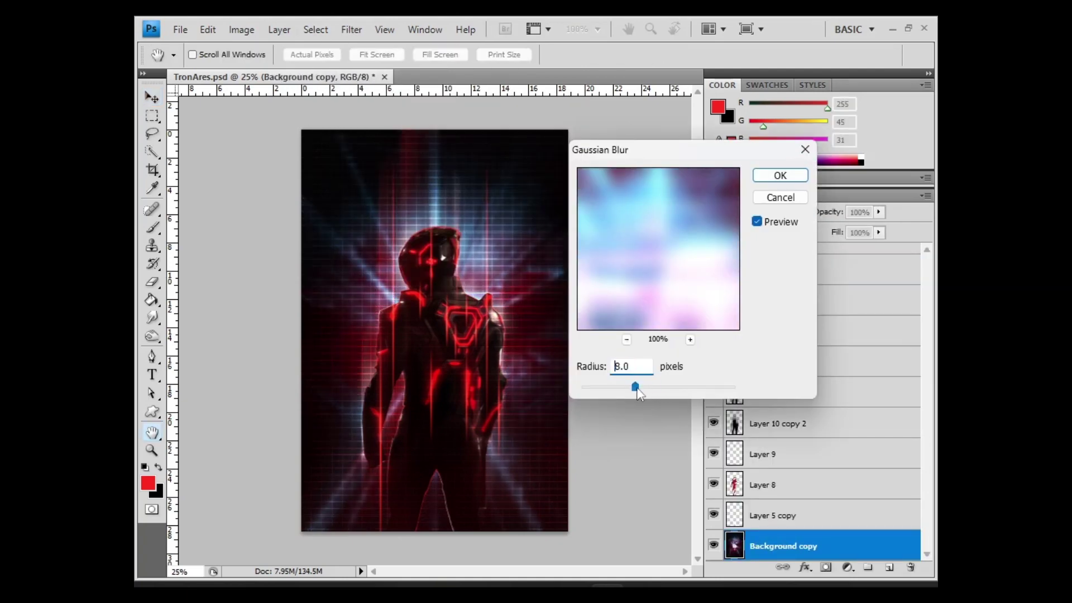
left_click(780, 175)
- Reduce the Layer 16 copy 43 opacity to 57%
scroll(810, 391, "up", 10)
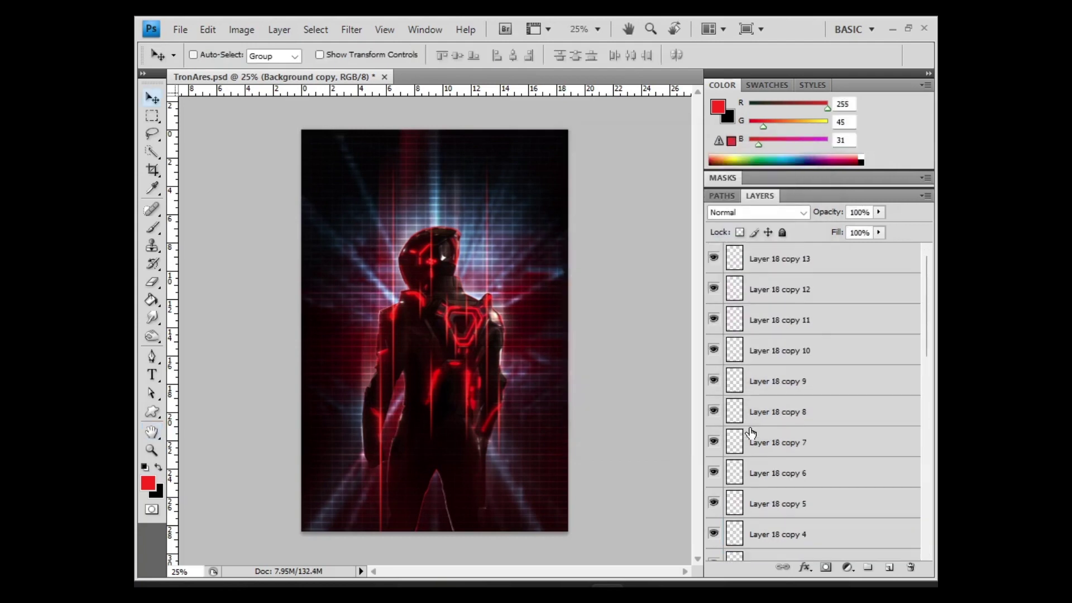
scroll(810, 391, "up", 3)
left_click(782, 473)
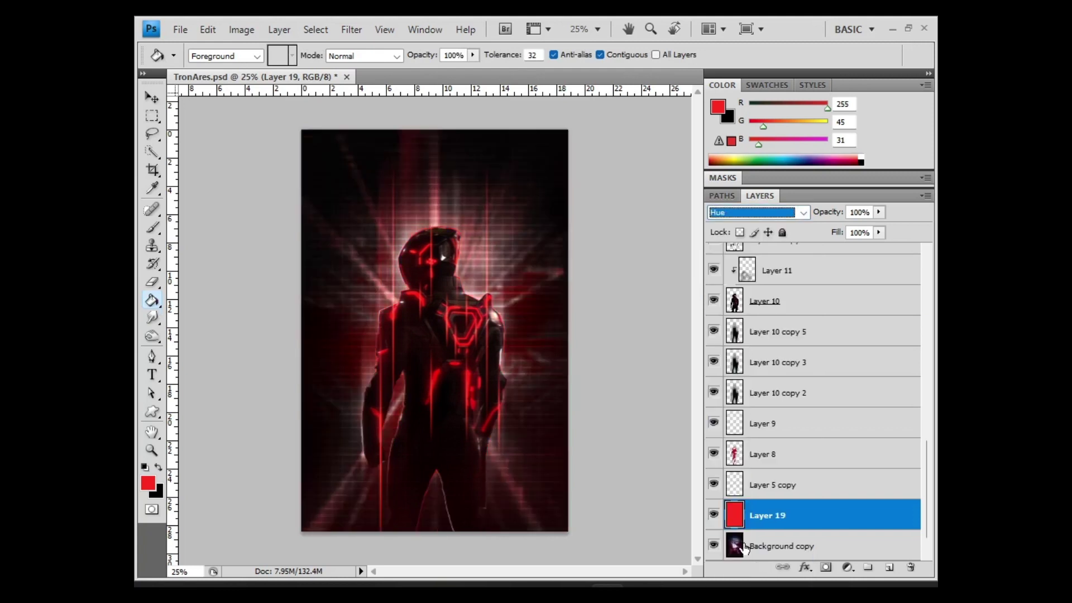
left_click_drag(879, 212, 847, 233)
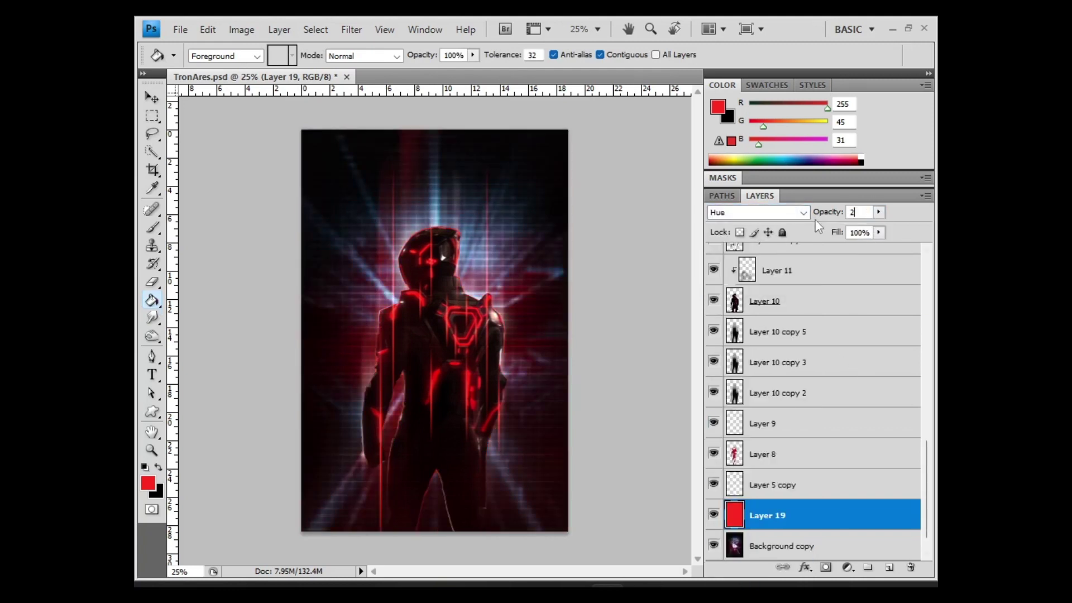
- Use Channel Mixer to reduce the red-to-red and Blue-channel source percentages
left_click(241, 29)
left_click(487, 211)
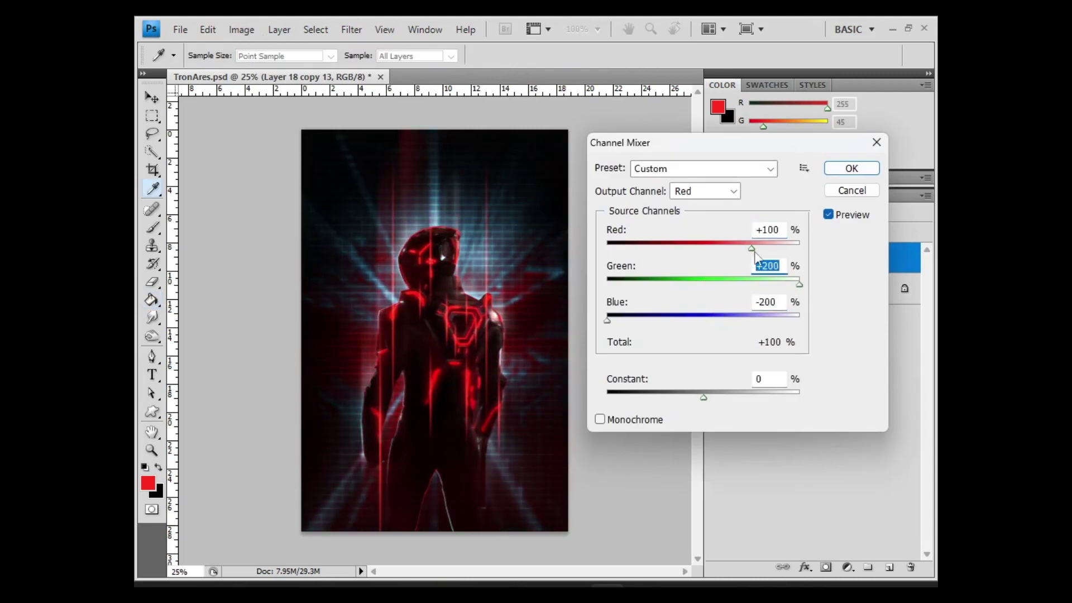
left_click_drag(751, 249, 742, 248)
left_click(706, 191)
left_click(692, 226)
left_click_drag(752, 316, 702, 323)
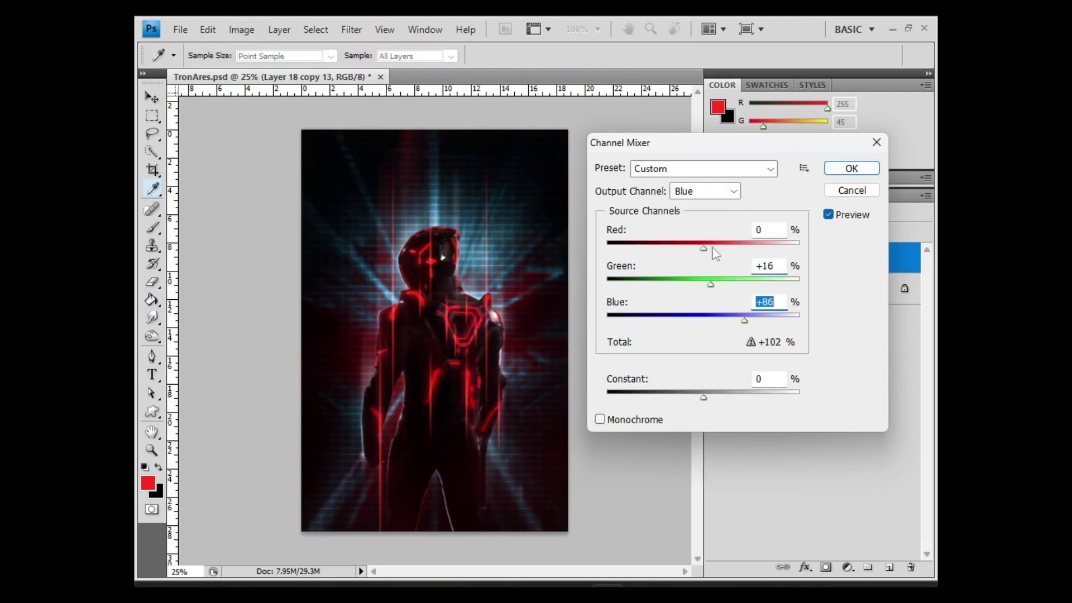
key("Return")
- Dismiss the Photo Filter and apply a Color Balance adjustment
left_click(241, 29)
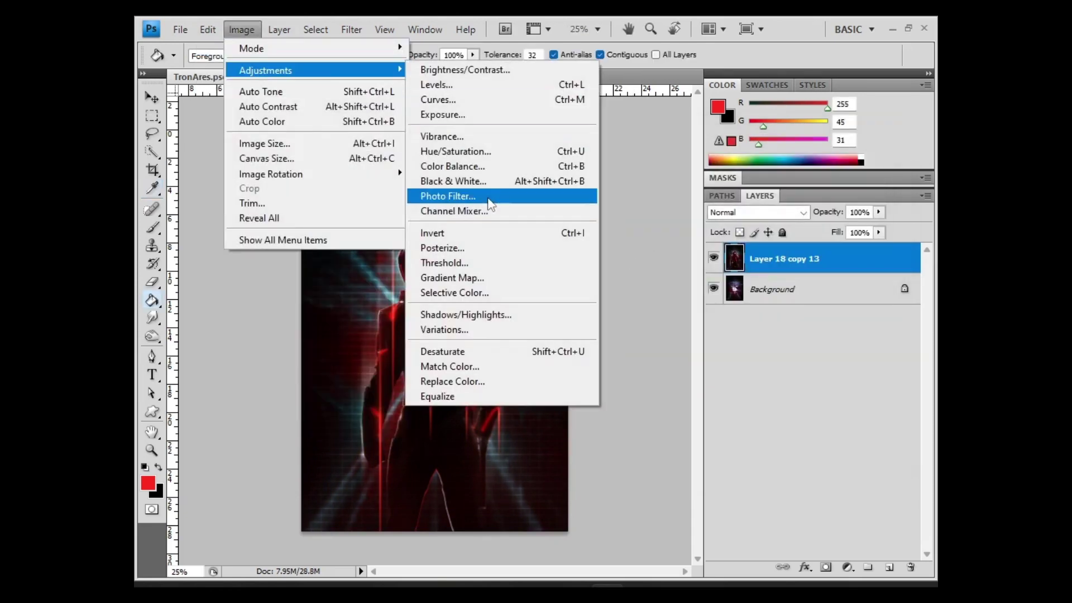
left_click(490, 201)
key("Return")
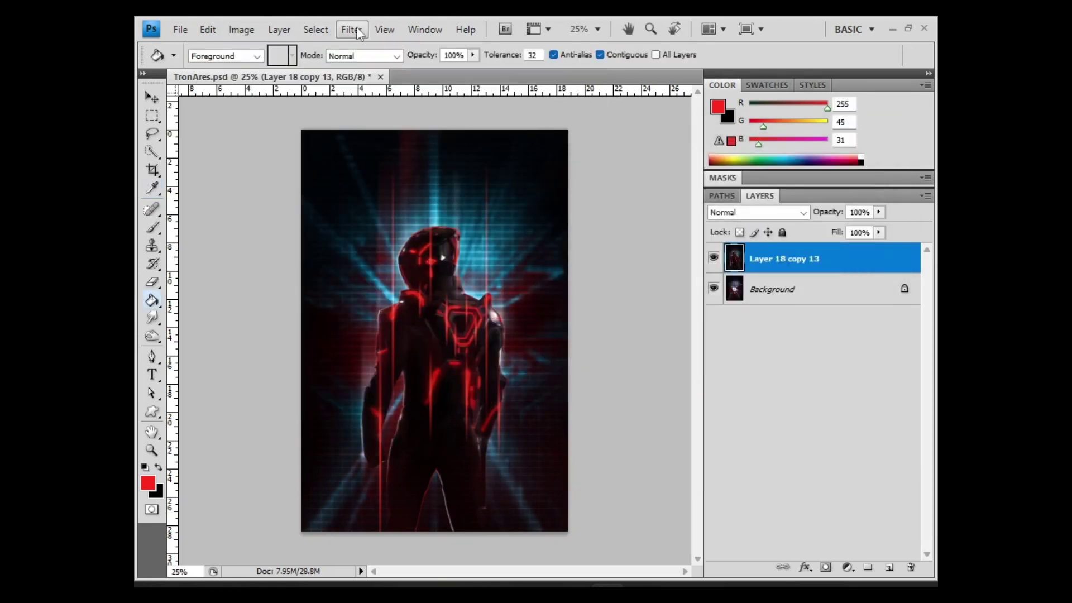
left_click(352, 29)
left_click(475, 177)
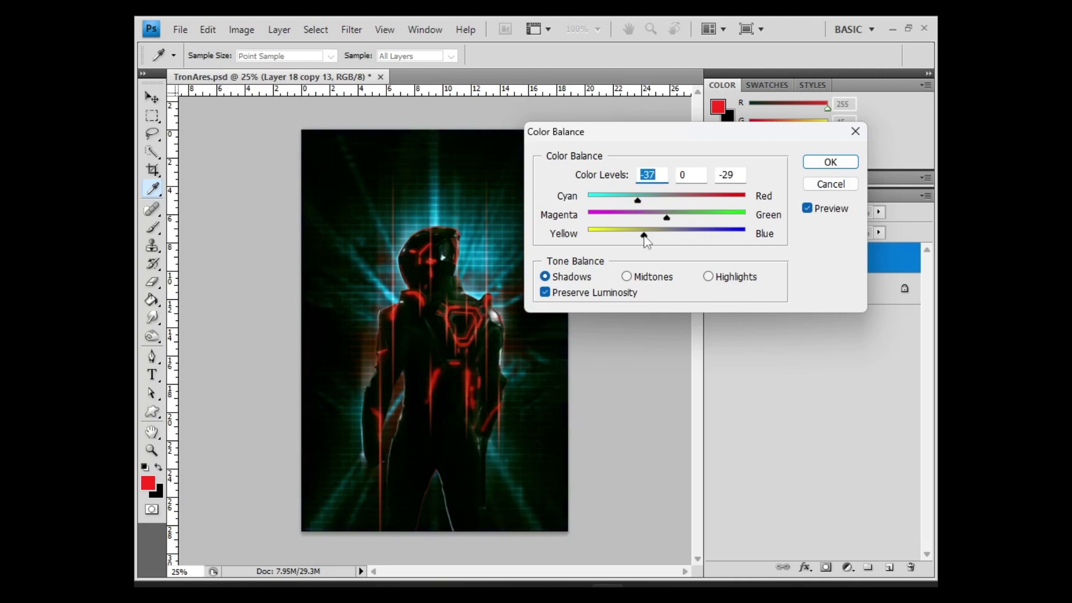
key("Return")
- Duplicate the recoloured layer in Screen mode and erase its upper-left glow at 100% opacity
key("ctrl+j")
left_click(754, 212)
left_click(743, 351)
key("e")
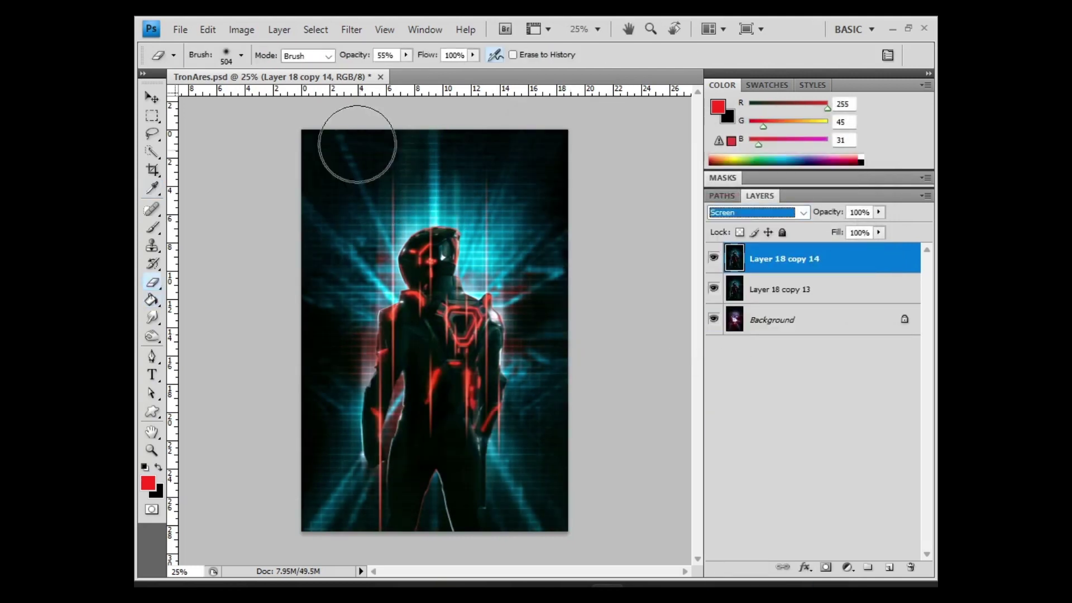
key("0")
mouse_move(357, 144)
left_mouse_down()
mouse_move(311, 526)
mouse_move(292, 299)
mouse_move(356, 209)
left_mouse_up()
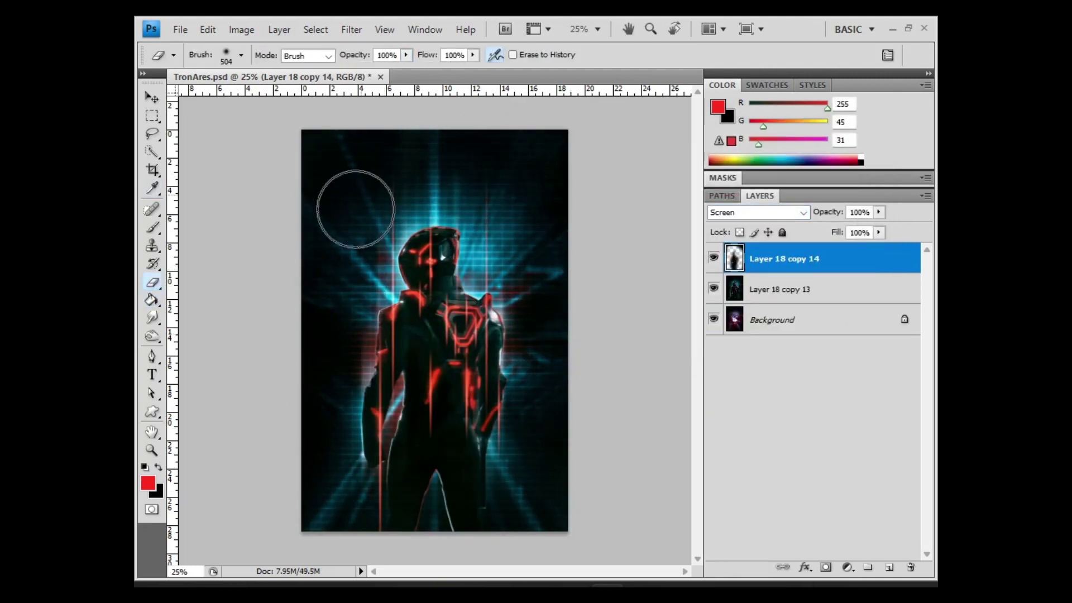
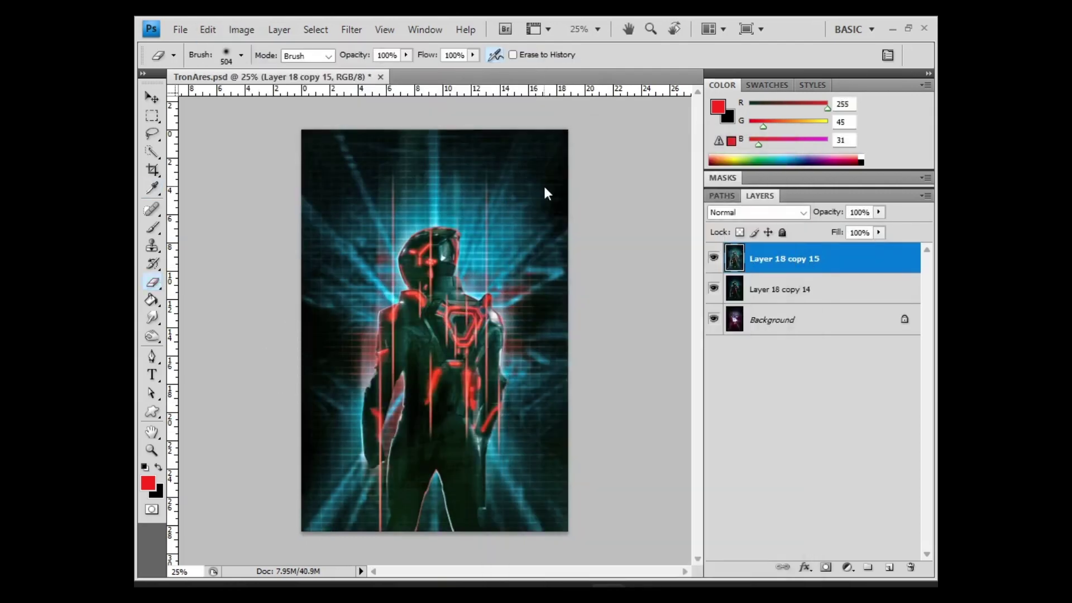
- Darken the edges around the figure, flatten the image, and raise saturation to +9
mouse_move(546, 191)
left_mouse_down()
mouse_move(335, 262)
mouse_move(532, 443)
mouse_move(391, 174)
mouse_move(427, 559)
left_mouse_up()
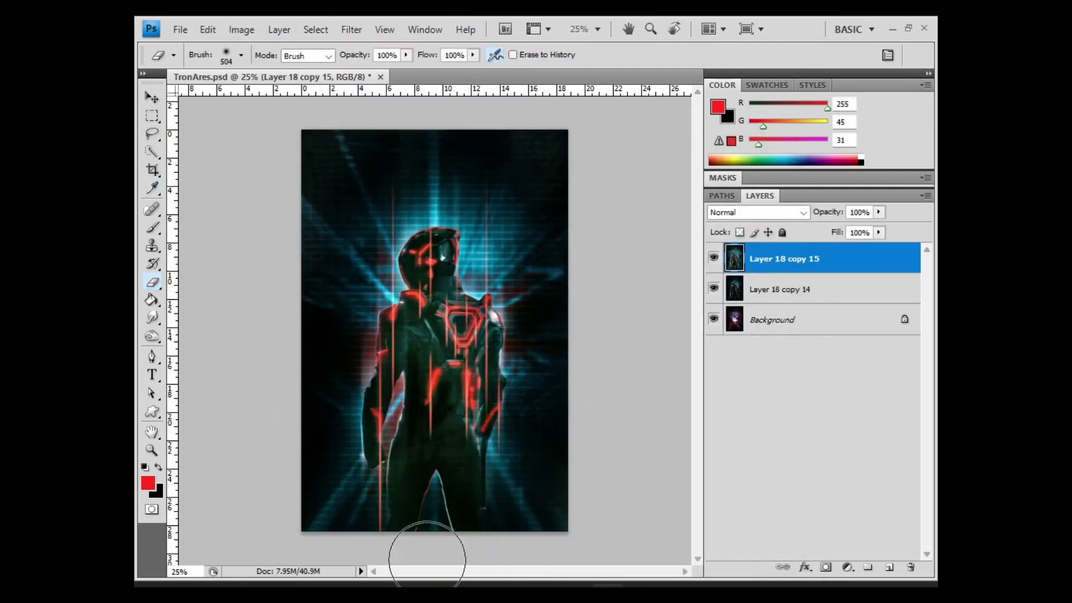
key("bracketleft")
key("bracketleft")
key("bracketleft")
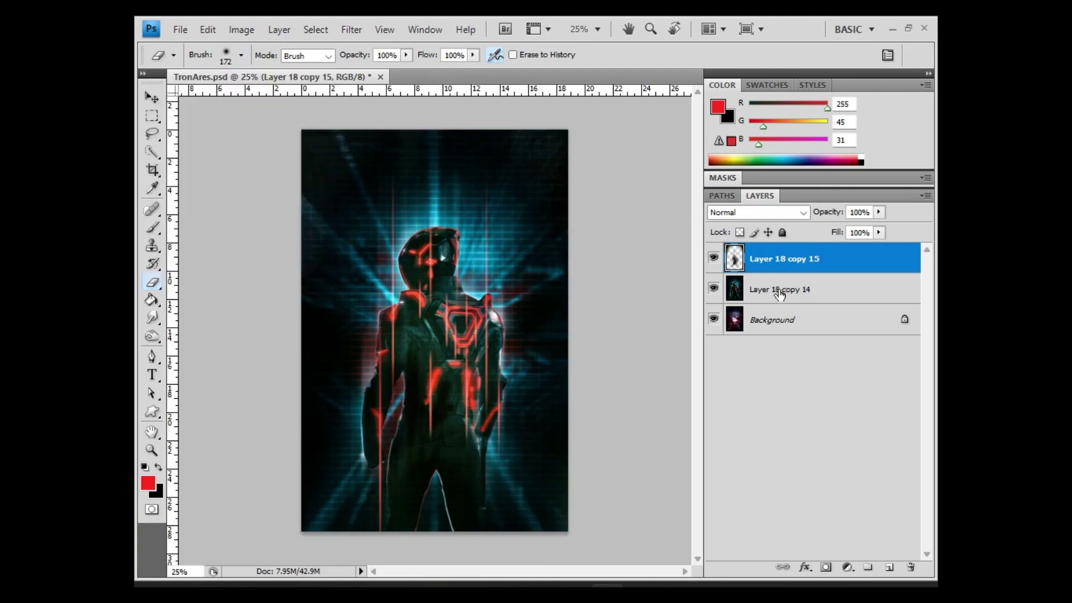
key("ctrl+shift+e")
key("ctrl+u")
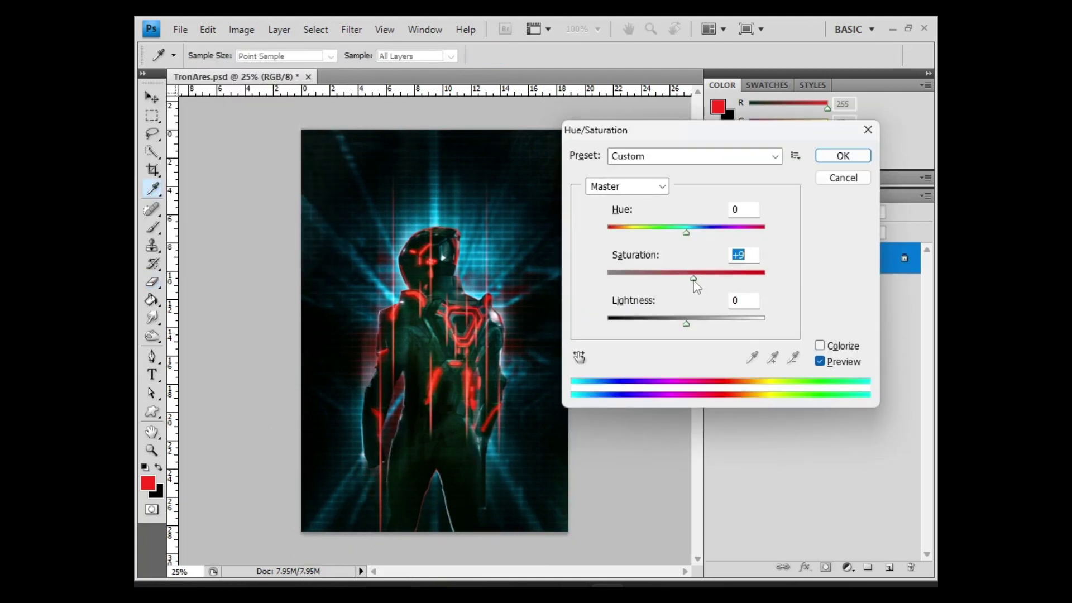
left_click(844, 156)
- On a new layer, fill a thin vertical strip near the left edge red and motion-blur it vertically
key("ctrl+shift+alt+n")
key("m")
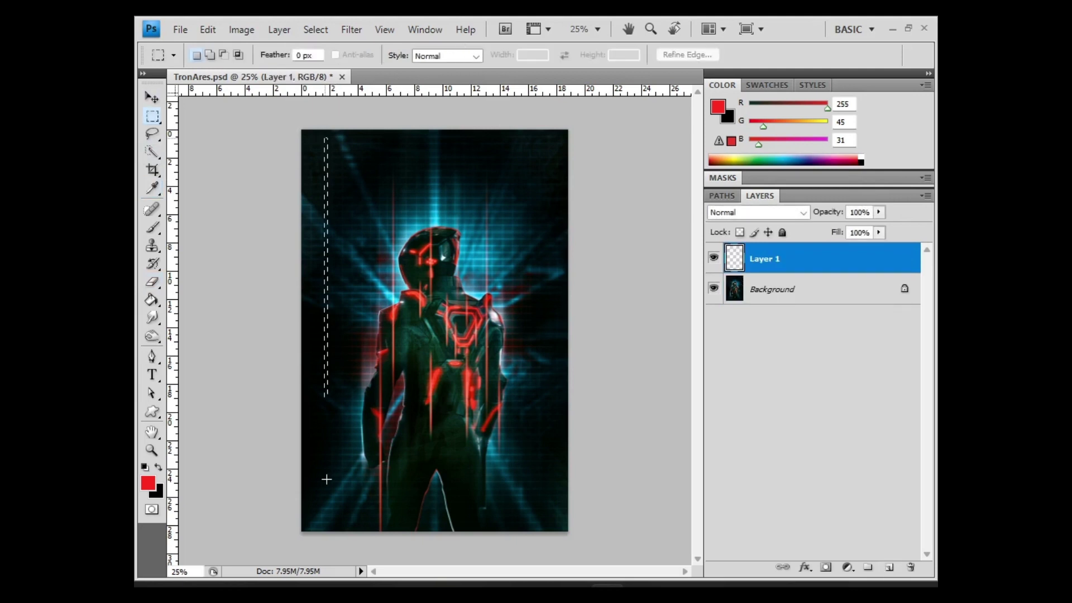
left_click_drag(326, 138, 328, 503)
key("g")
left_click(330, 245)
left_click(351, 29)
left_click(618, 192)
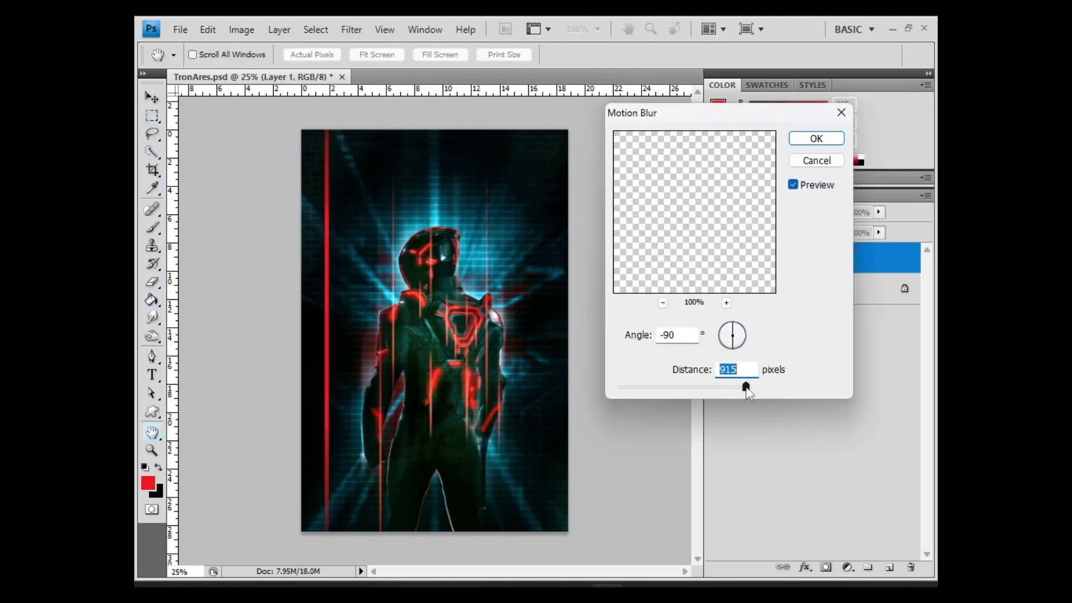
key("Return")
key("ctrl+d")
- Duplicate the red vertical line and move the copy to the poster's right side
key("e")
left_click(241, 54)
key("Escape")
key("v")
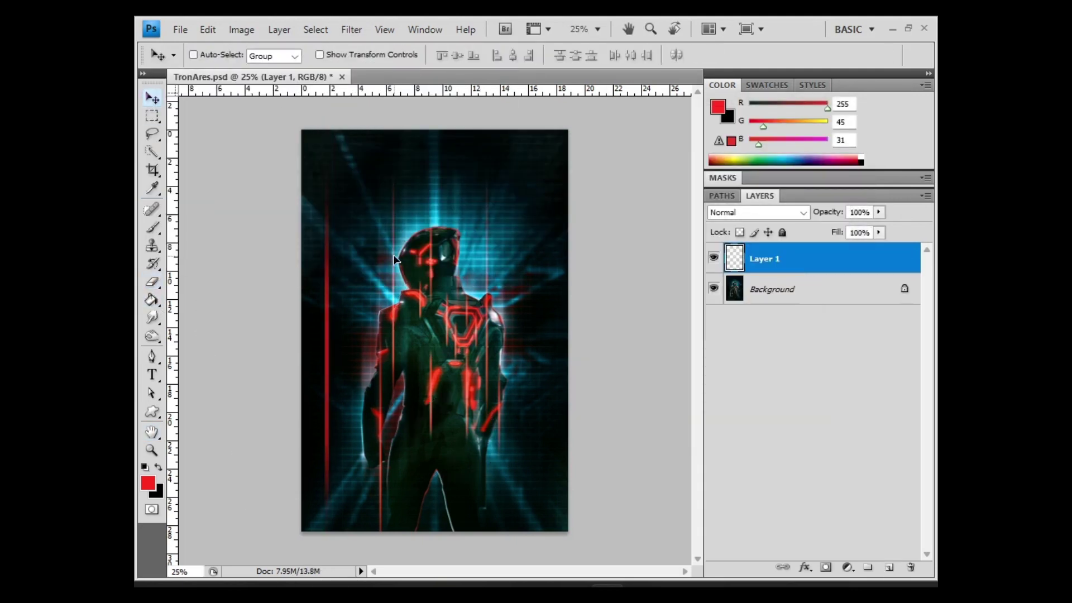
key("i")
key("ctrl+shift+alt+n")
key("g")
key("ctrl+e")
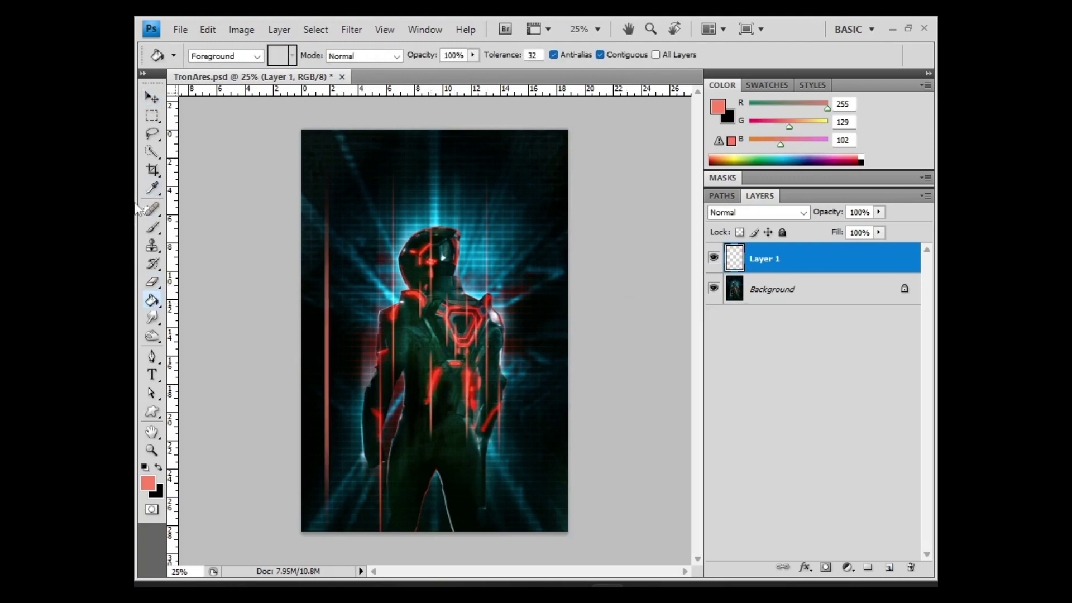
key("v")
mouse_move(329, 388)
left_mouse_down()
mouse_move(551, 388)
mouse_move(590, 280)
mouse_move(590, 148)
left_mouse_up()
- Make a horizontal copy of the line near the top and partly erase it at 54% opacity
key("ctrl+j")
key("ctrl+j")
key("ctrl+t")
key("Return")
left_click_drag(454, 254, 454, 265)
key("e")
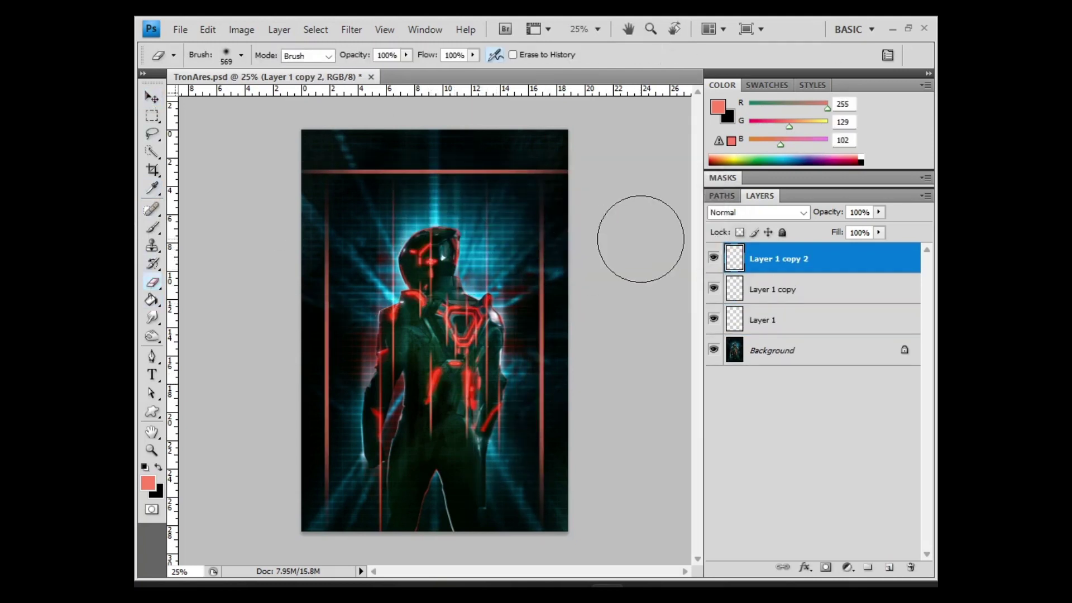
key("5")
key("4")
left_click_drag(558, 148, 319, 148)
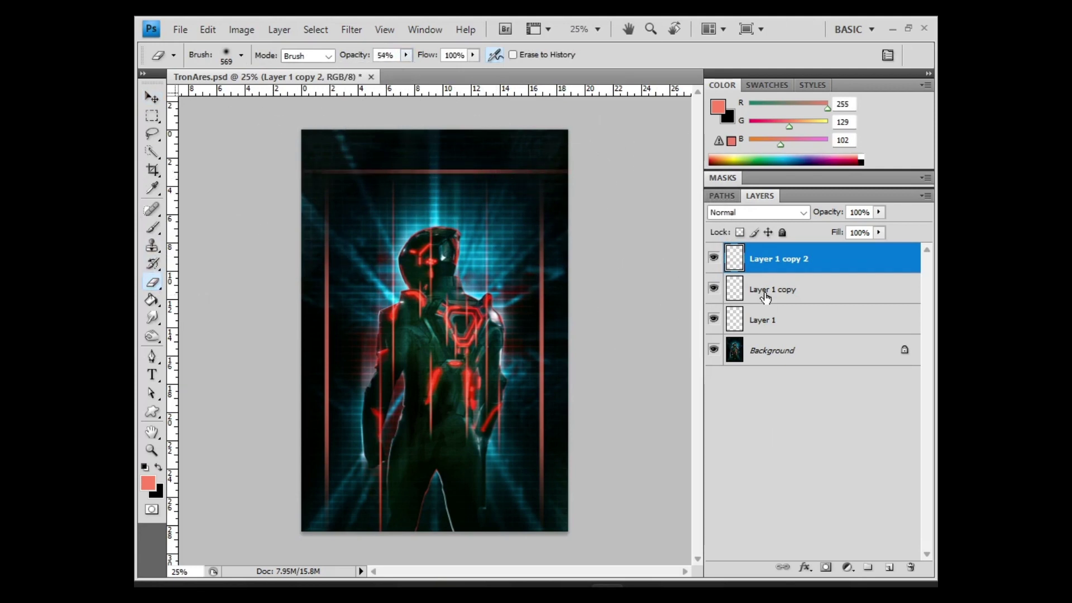
- Shorten the horizontal line to about 60% width and apply a motion blur to it
key("v")
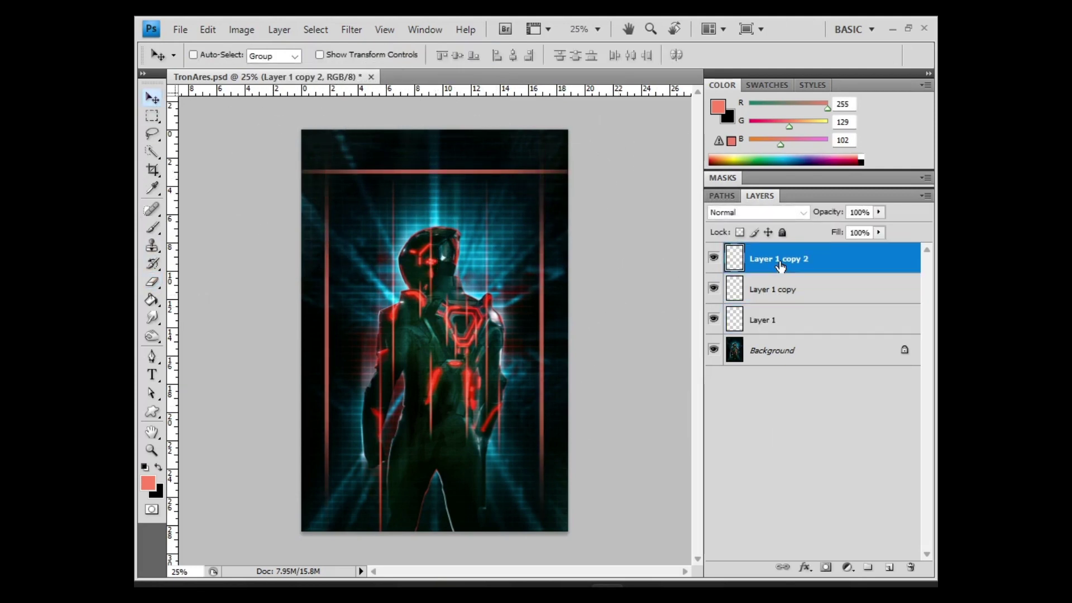
key("ctrl+t")
left_click_drag(649, 172, 454, 172)
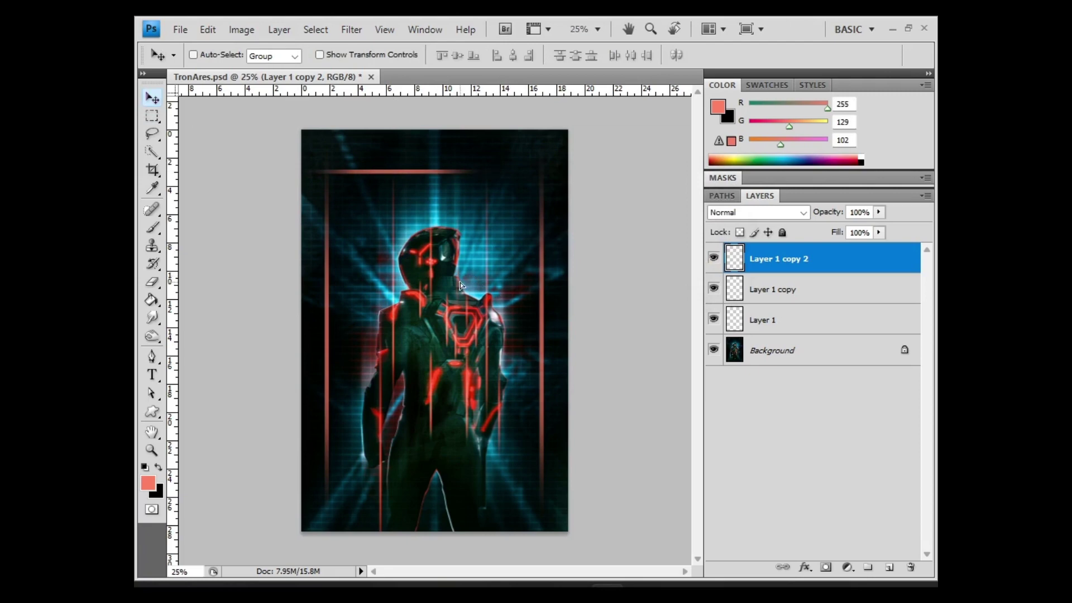
left_click(352, 29)
left_click(552, 187)
left_click(816, 137)
left_click(153, 282)
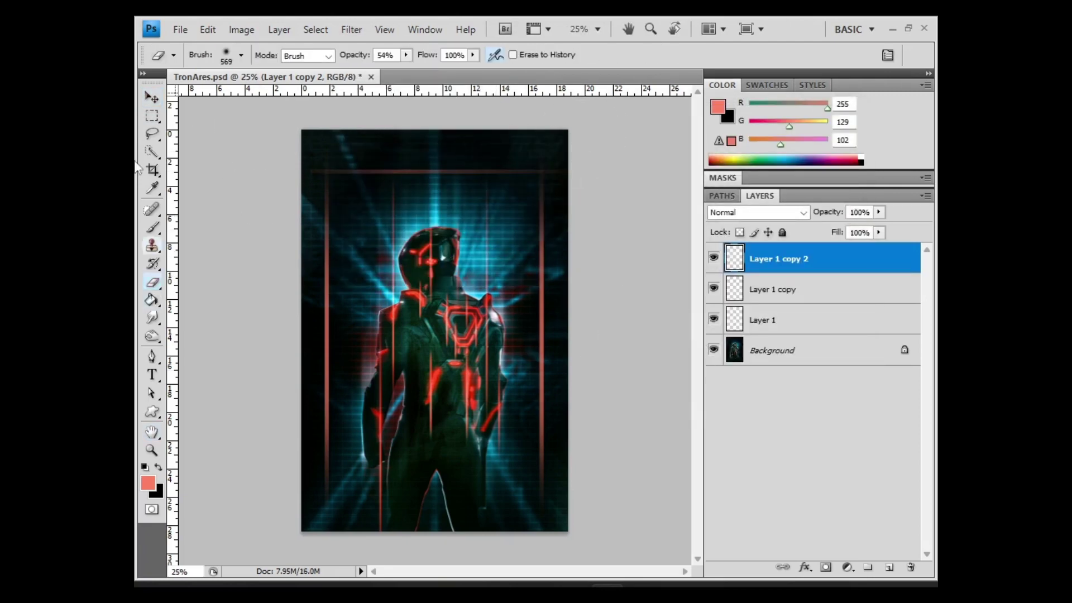
- Place a copy of the horizontal line at the bottom and pick a smaller soft eraser brush
key("v")
key("ctrl+j")
left_click_drag(505, 145, 505, 469)
key("e")
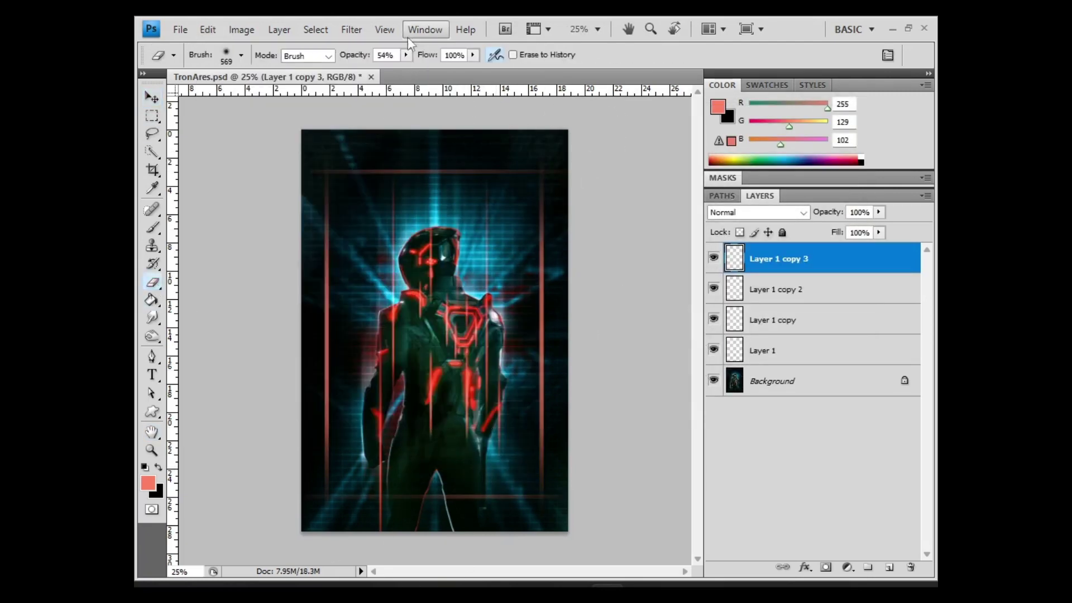
left_click(240, 55)
left_click(404, 487)
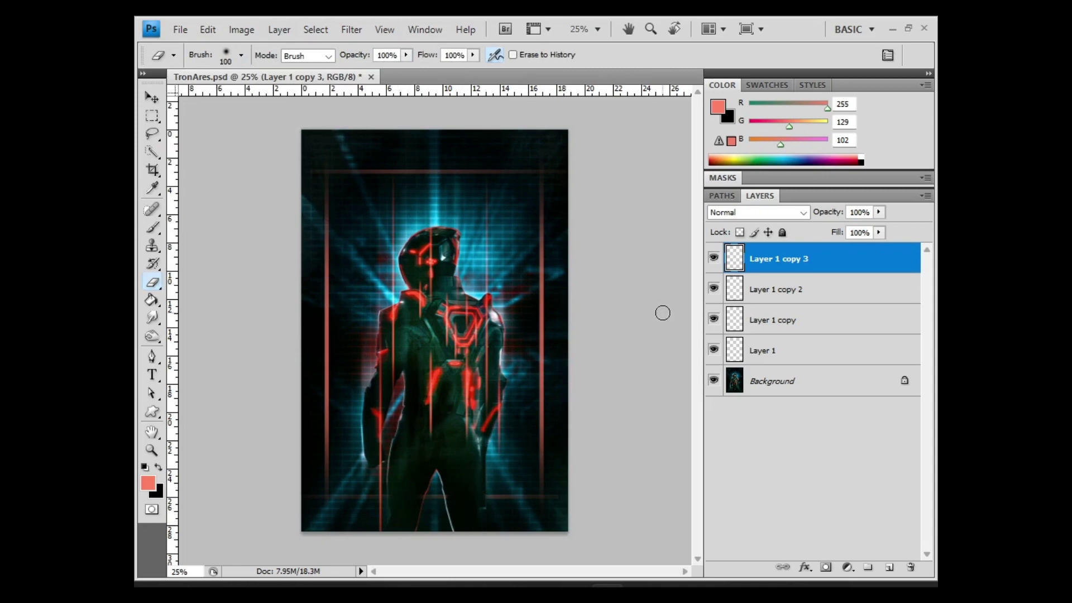
left_click(782, 289)
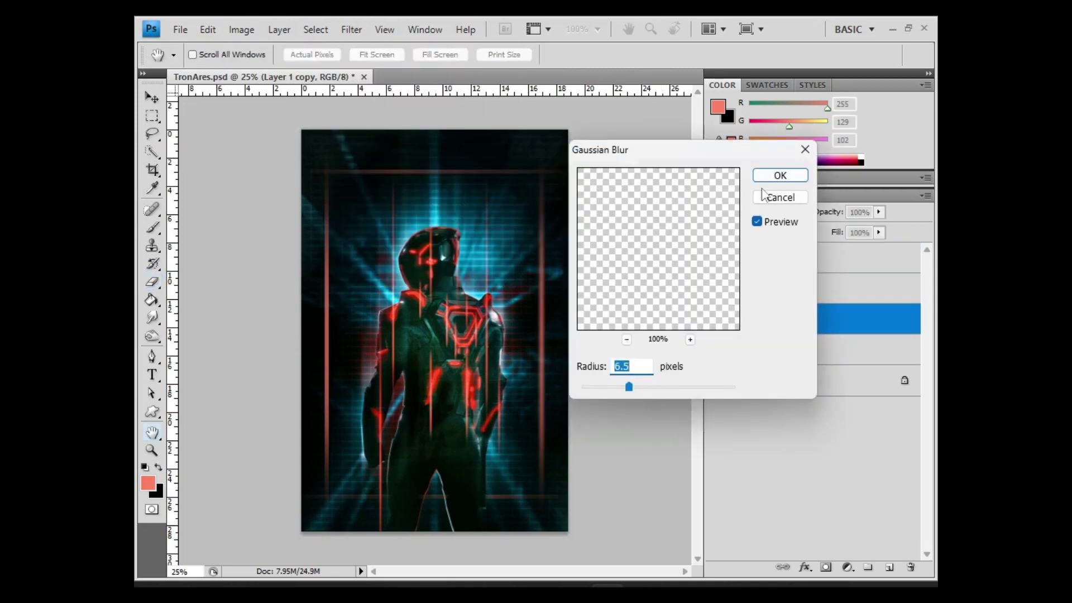